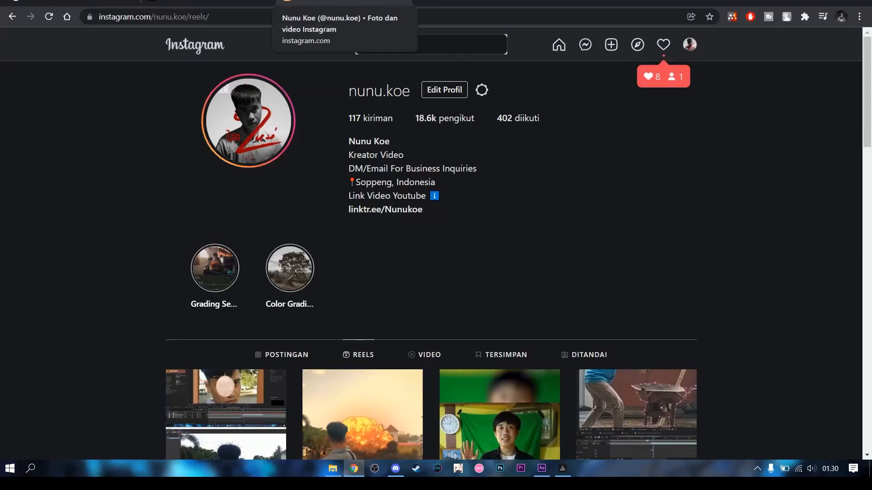
Check the TikTok video, return to the Instagram profile and open a VFX reel from its reels list
click(209, 3)
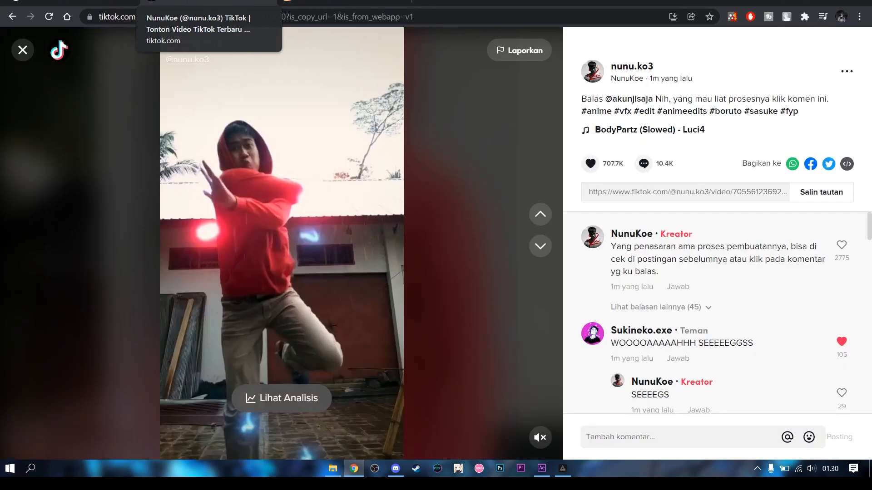
click(539, 248)
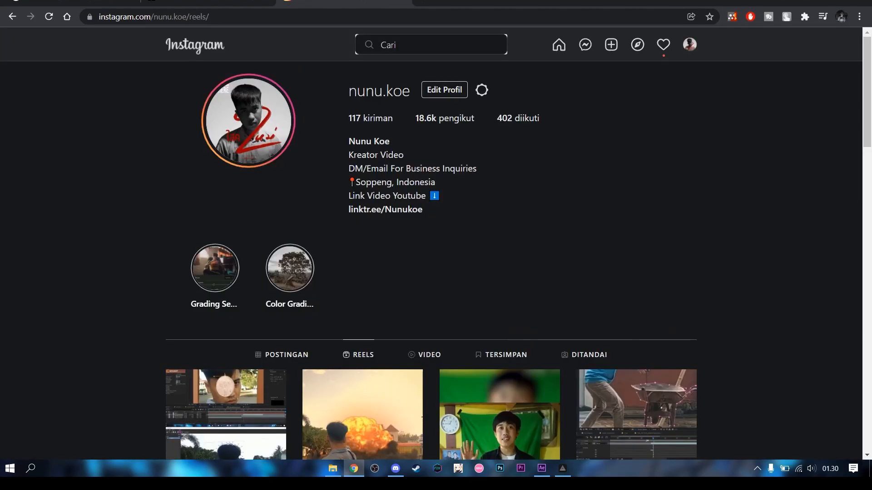
scroll(621, 276, down, 6)
scroll(400, 285, down, 1)
click(549, 280)
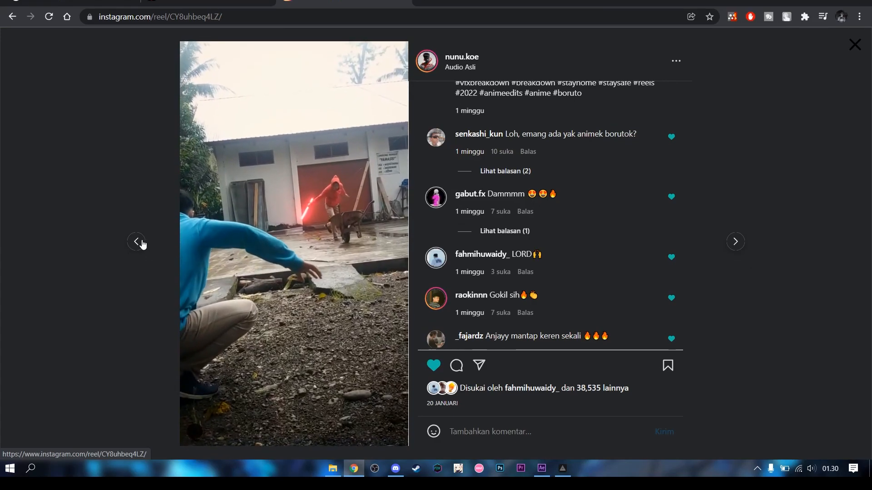
Browse through the neighbouring Instagram reels, close the reel viewer and look over the profile's reels list
click(731, 248)
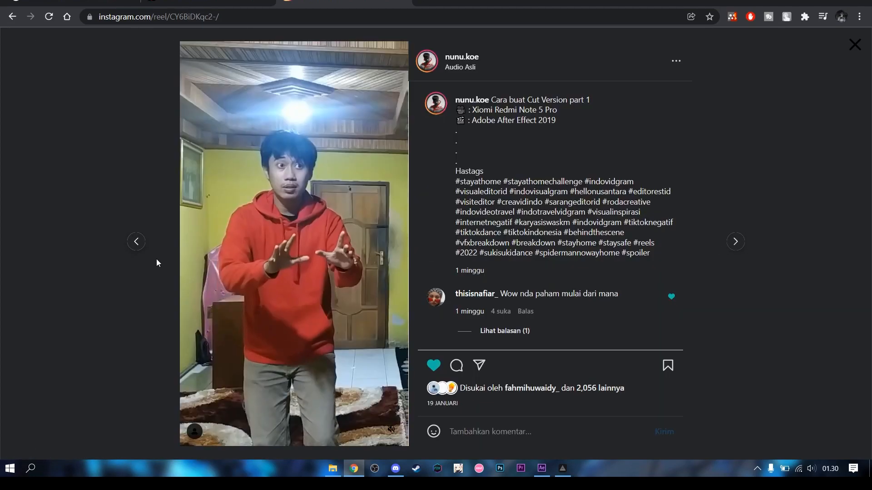
click(137, 245)
click(138, 247)
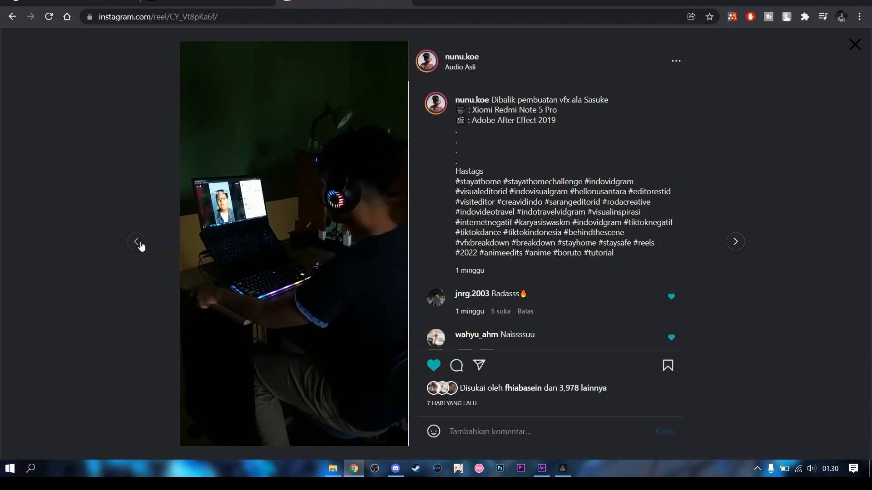
click(140, 243)
click(734, 244)
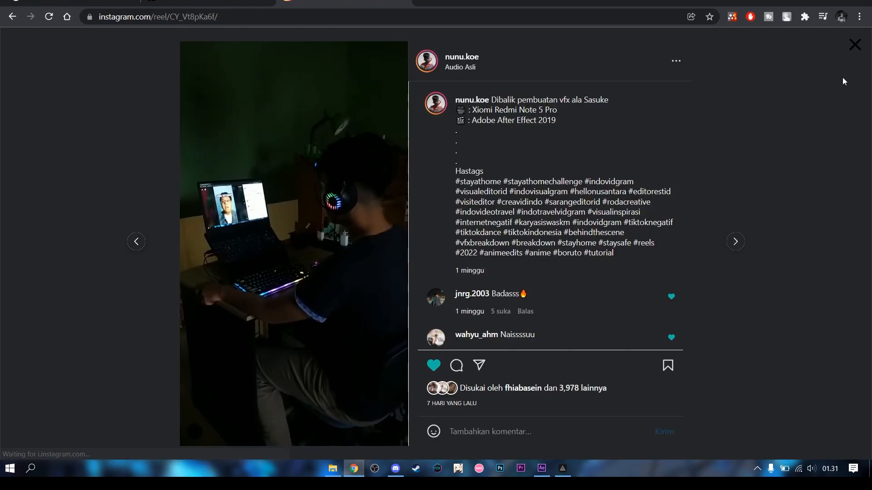
click(856, 44)
scroll(751, 220, up, 4)
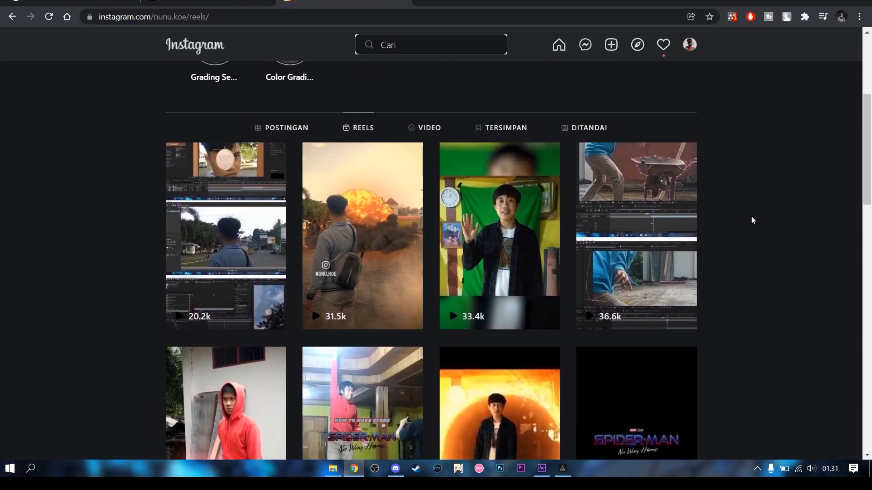
scroll(741, 198, down, 3)
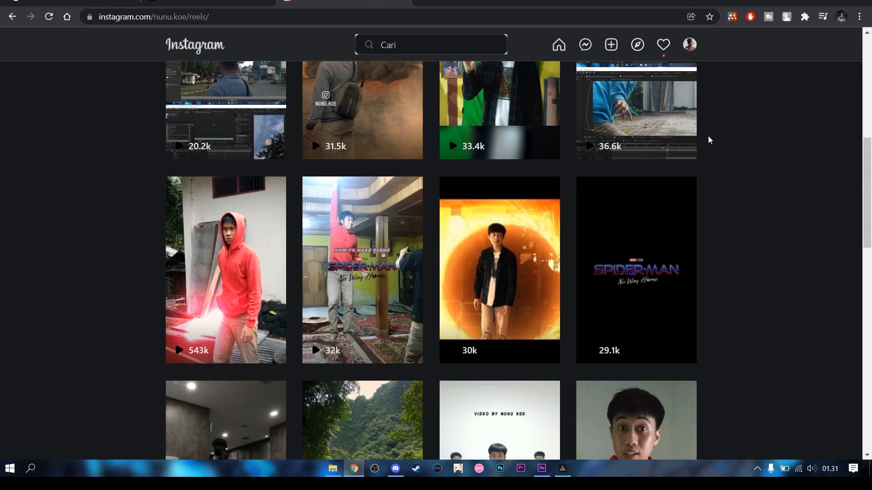
Switch to After Effects and look through the imported VID_20220120 video clips in the project
click(542, 468)
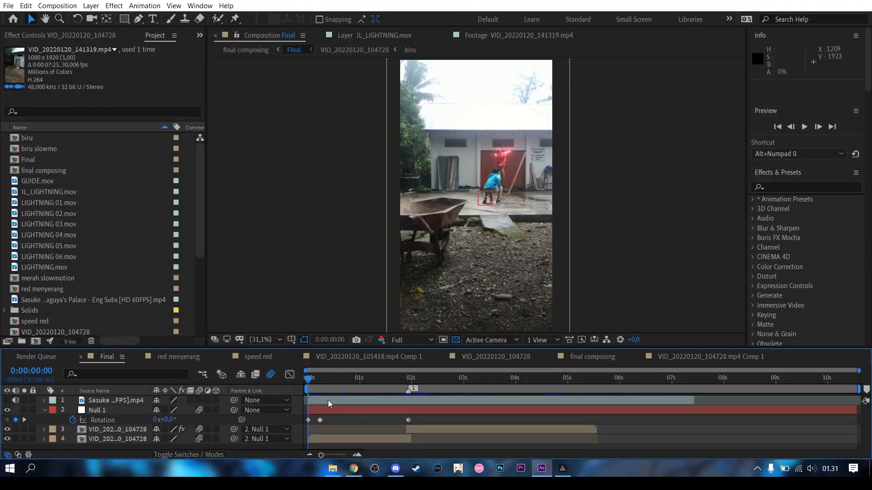
mouse_move(316, 379)
mouse_down()
mouse_move(337, 377)
mouse_move(309, 372)
mouse_up()
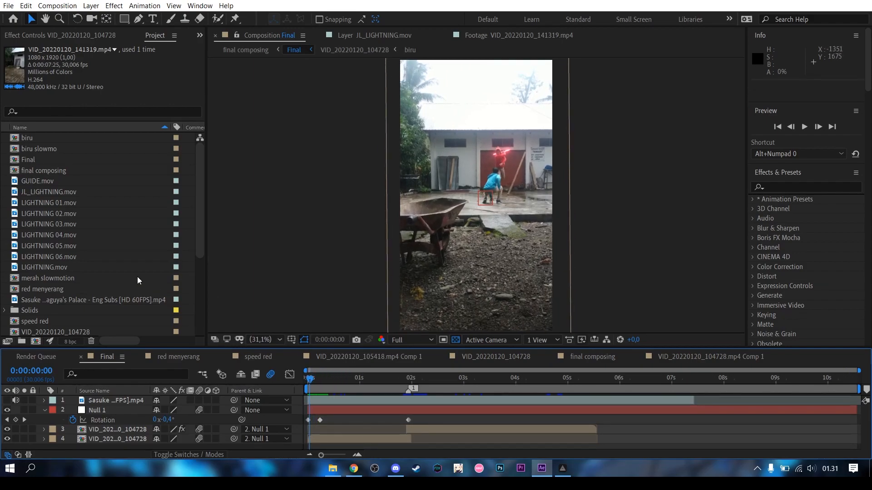
scroll(138, 277, down, 5)
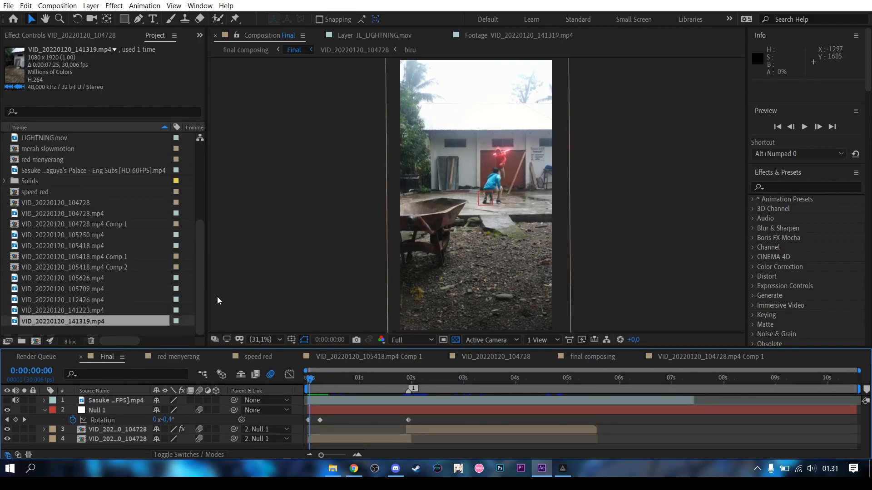
click(102, 311)
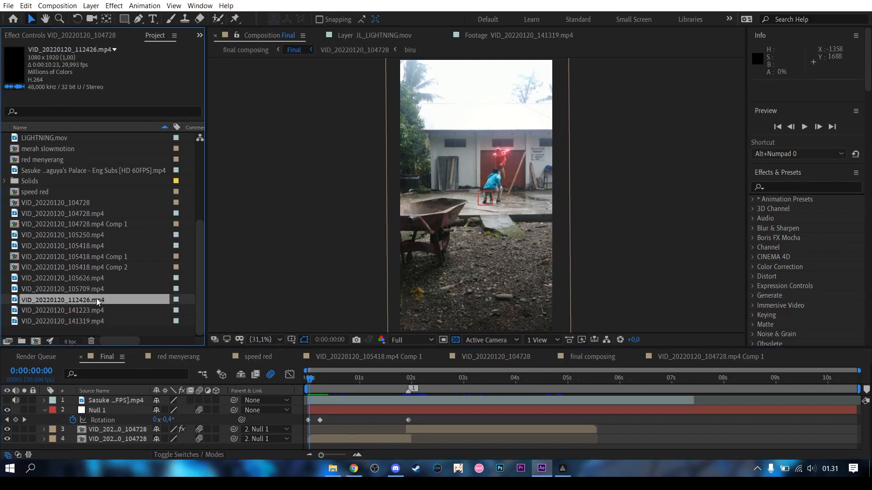
click(85, 280)
click(85, 288)
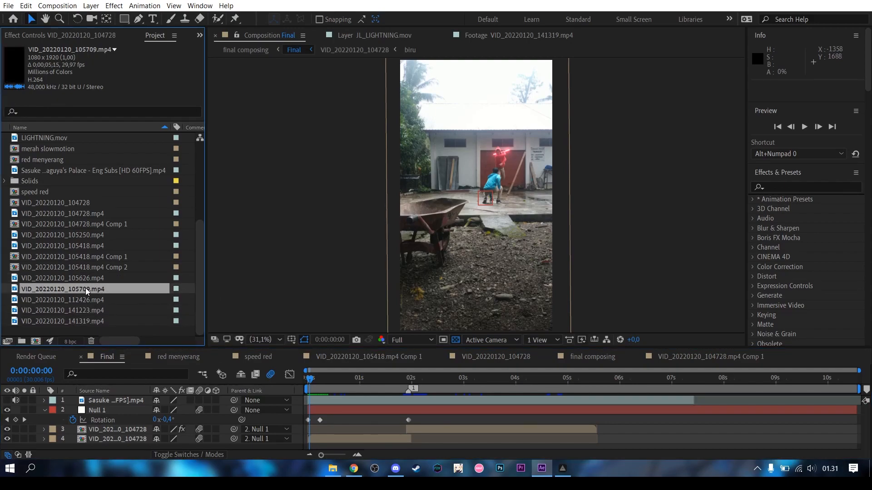
click(81, 247)
click(81, 237)
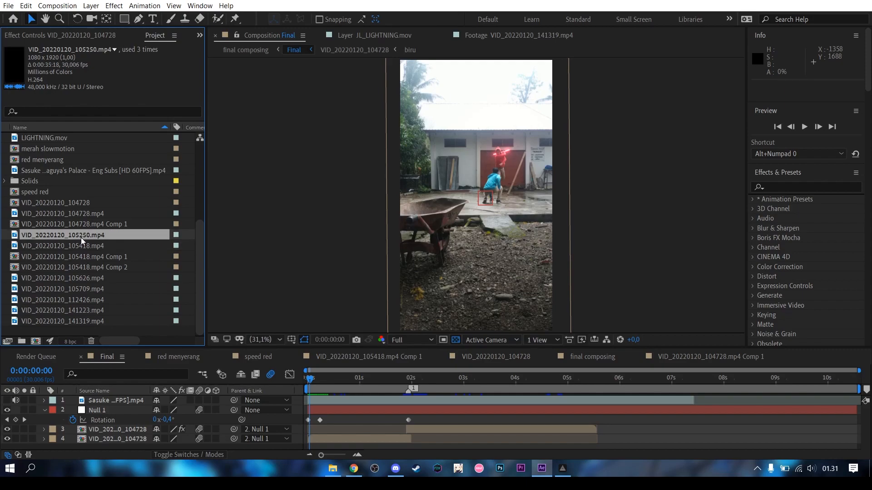
Open the VID_20220120_104728.mp4 footage and scrub through it to review the recorded takes
double_click(84, 211)
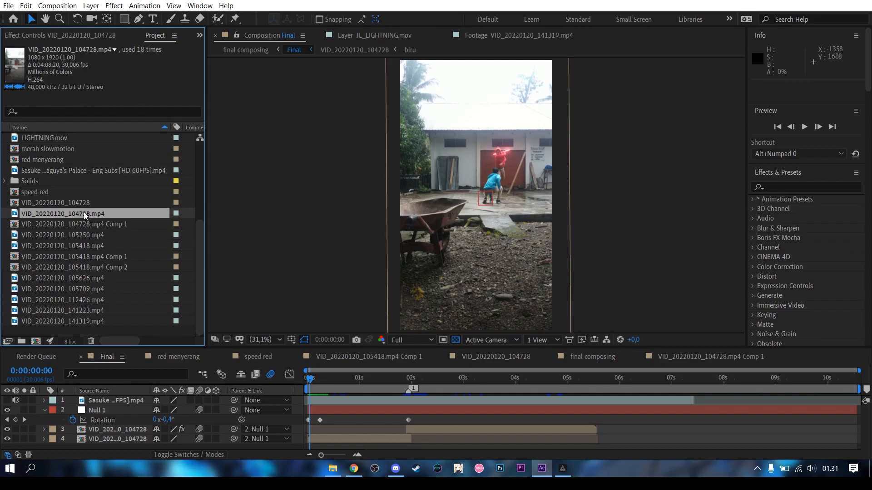
drag(219, 315, 214, 316)
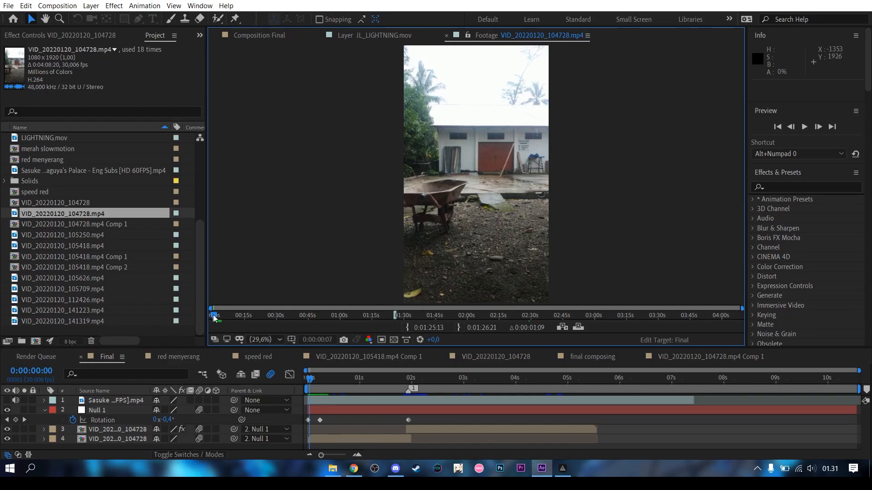
drag(214, 316, 657, 320)
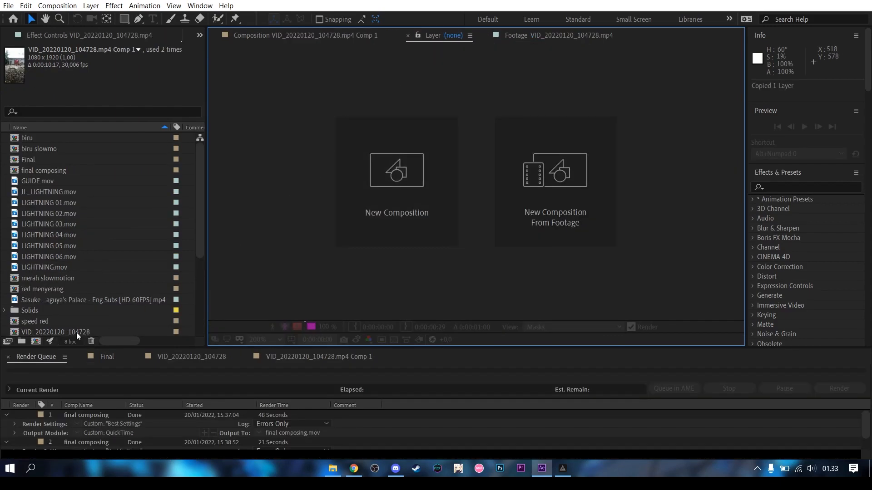
Create a new 1080 x 1920 composition named Scene Teleport
click(36, 341)
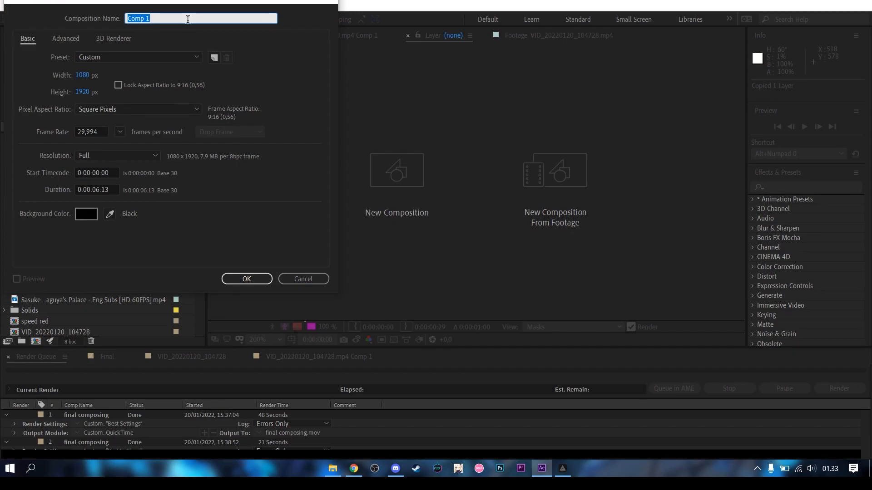
text(Scene Teleport)
key(Return)
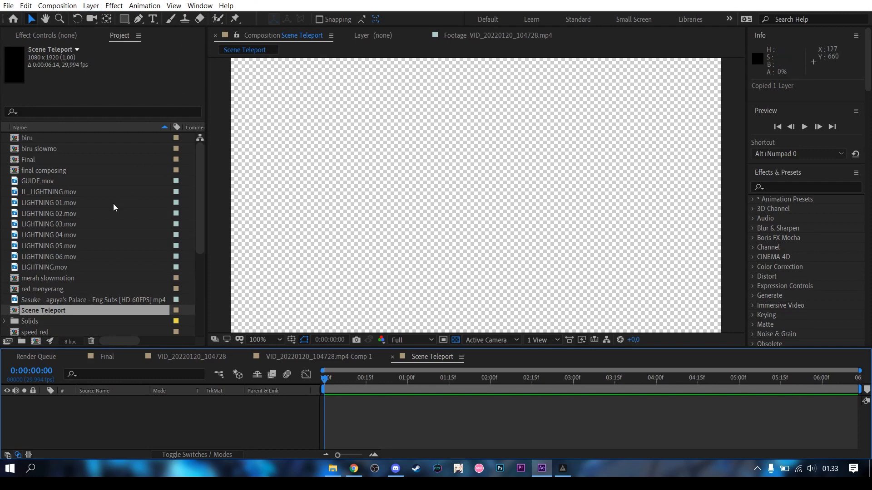
Set the Scene Teleport composition's frame rate to 30 fps in its composition settings
click(57, 6)
click(86, 32)
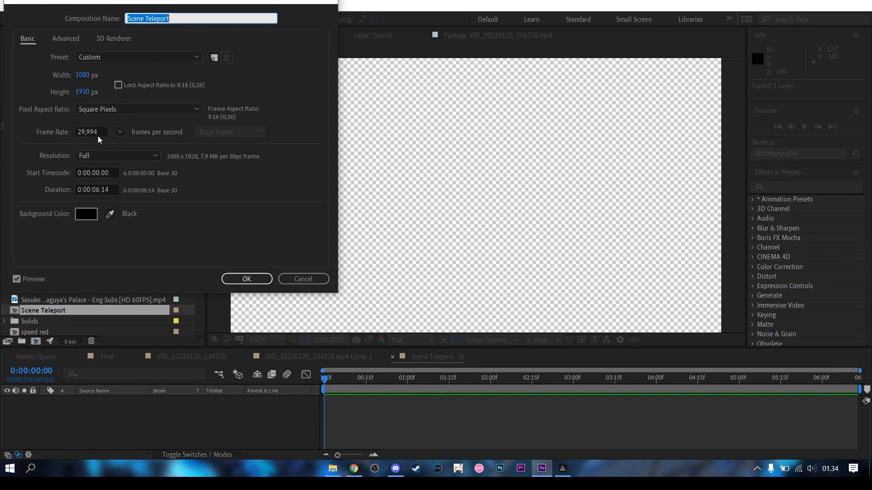
click(119, 132)
click(134, 231)
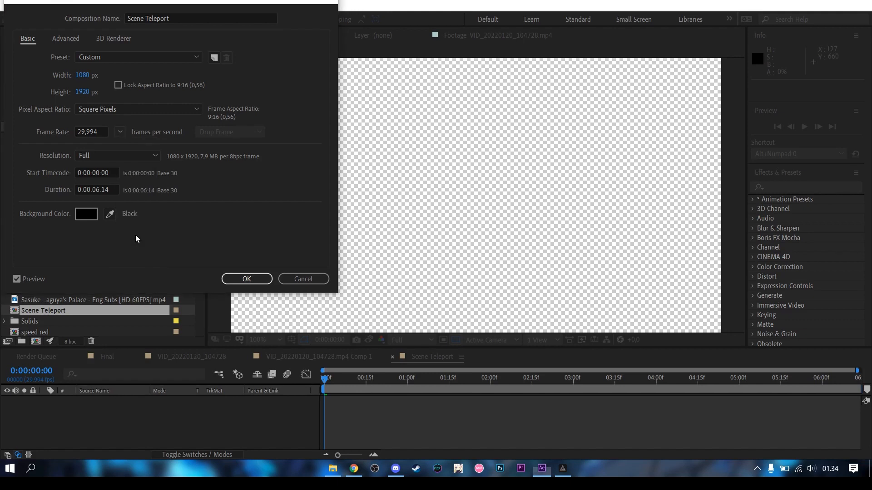
click(246, 278)
scroll(424, 277, down, 1)
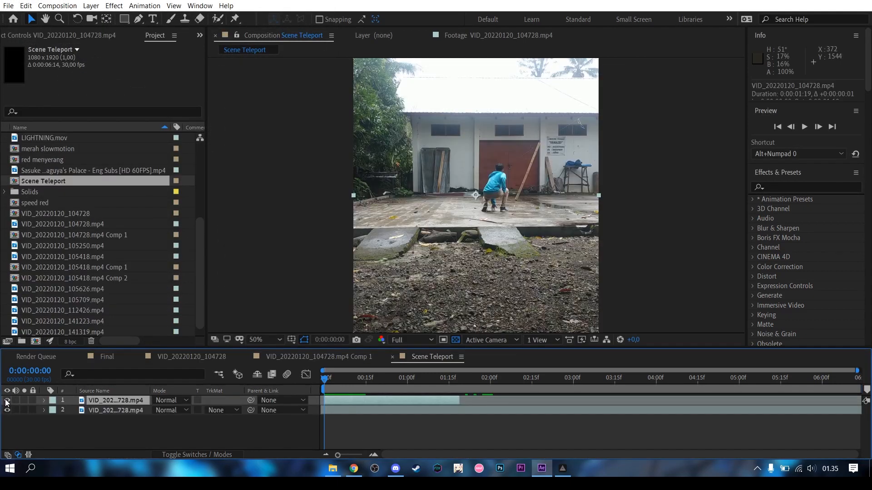
Compare the red-hoodie and blue-shirt takes by toggling the upper layer's visibility and scrubbing the start of the timeline
click(7, 401)
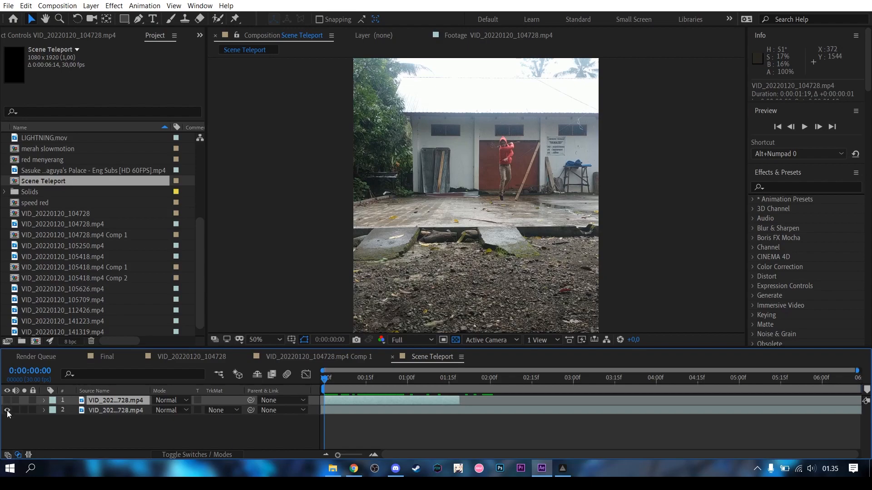
mouse_move(325, 383)
mouse_down()
mouse_move(361, 382)
mouse_move(302, 381)
mouse_up()
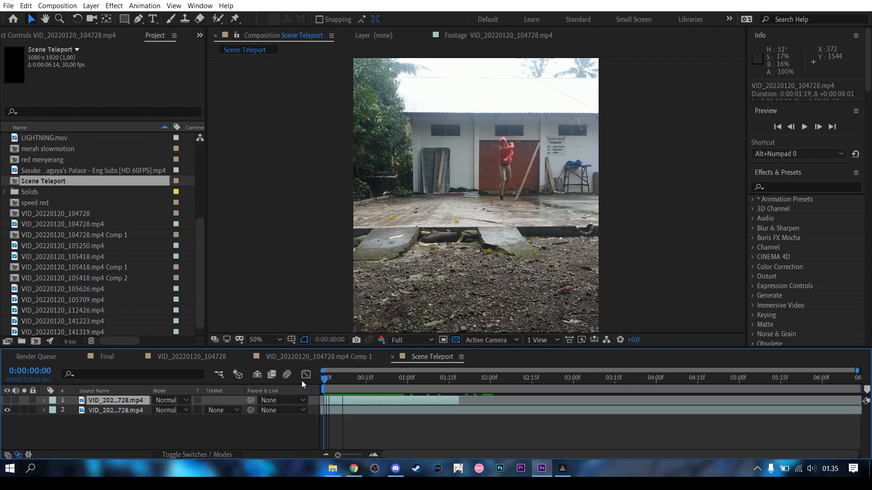
drag(335, 415, 336, 409)
key(ctrl+z)
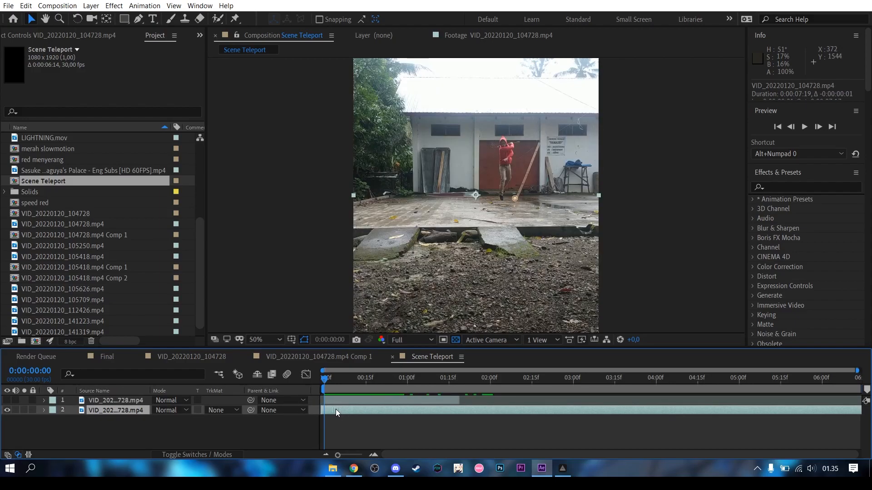
click(336, 400)
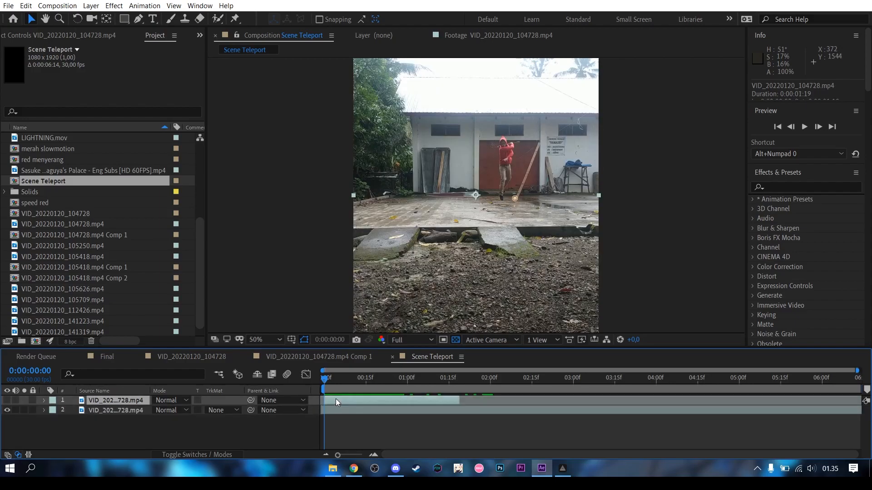
click(9, 402)
drag(333, 380, 322, 380)
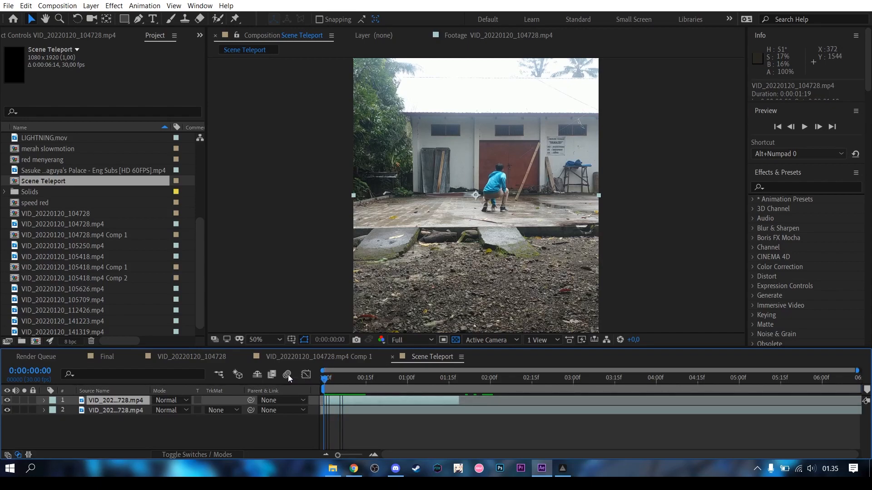
Hide the upper layer and pre-compose the lower clip as Red guy, moving all attributes into the new composition
click(8, 401)
right_click(339, 413)
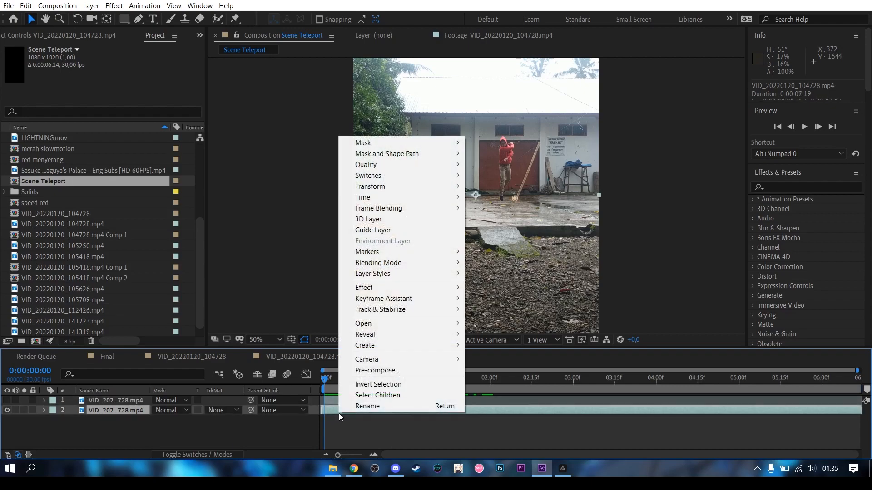
click(368, 370)
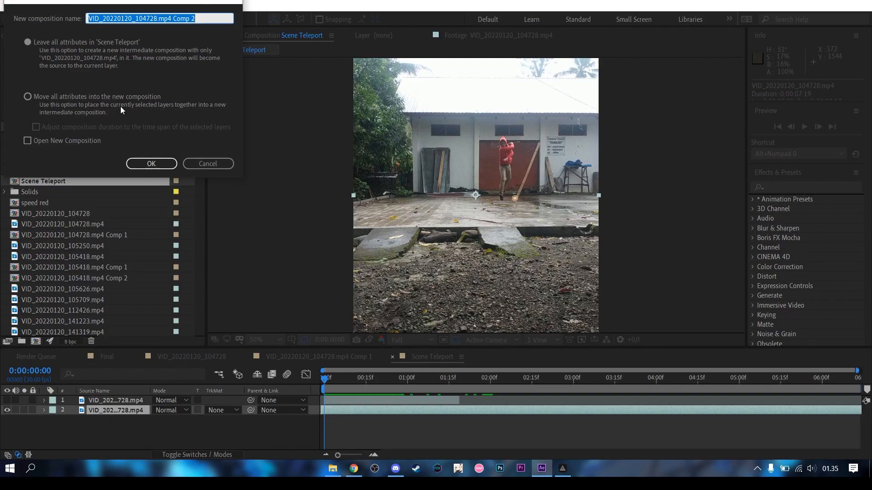
click(129, 96)
drag(200, 13, 73, 14)
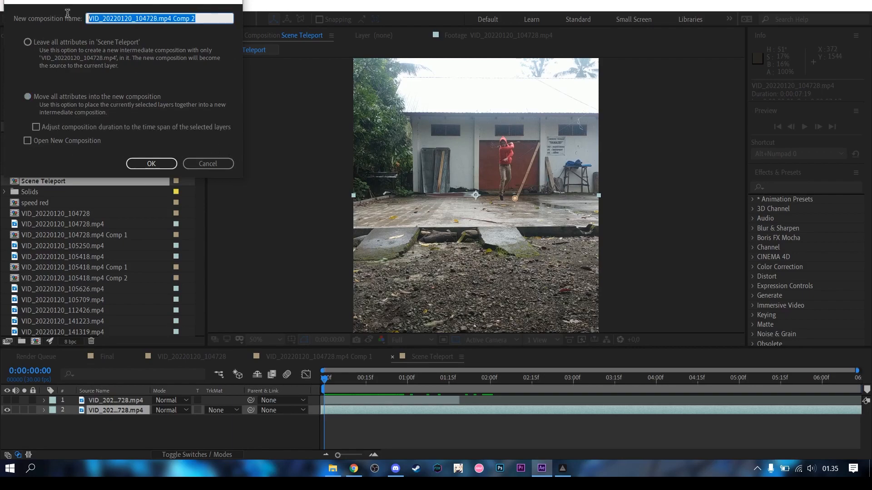
text(Red guy)
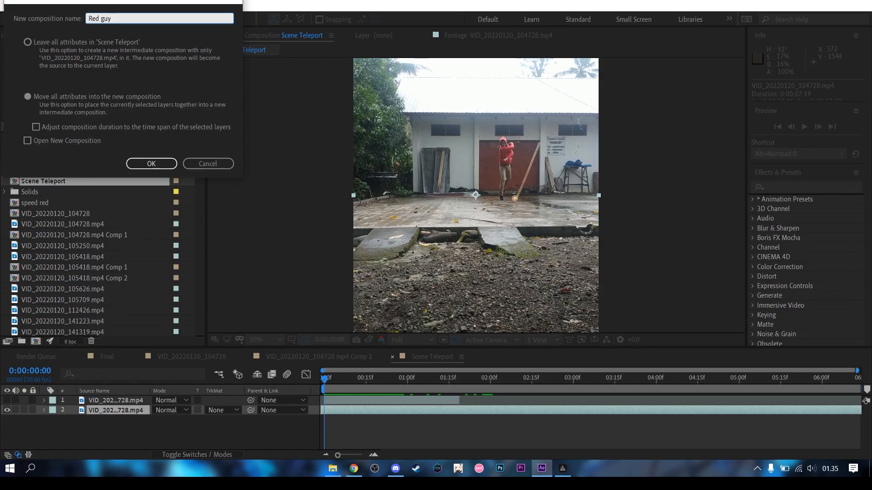
key(Return)
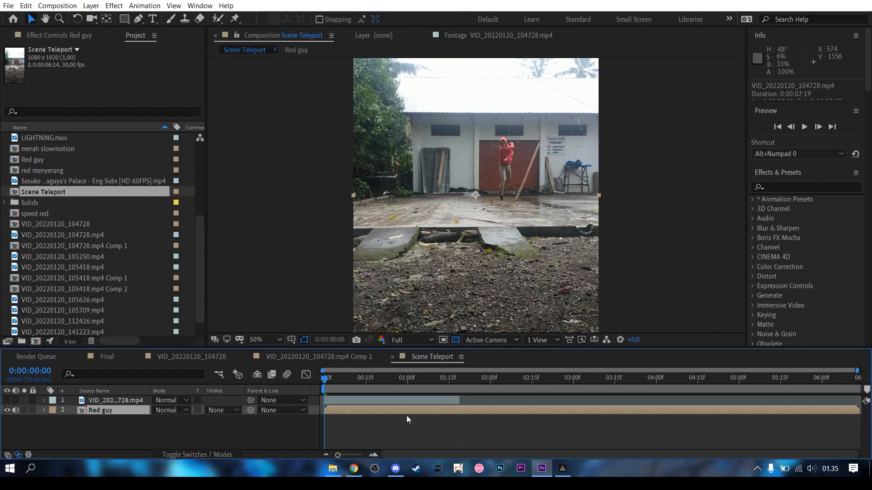
Find the Twixtor effect and apply it to the Red guy layer
click(807, 186)
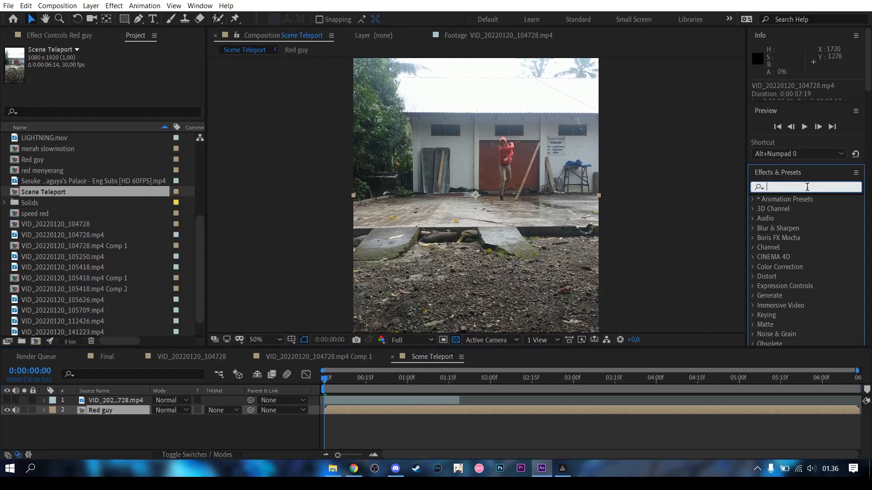
text(twixtor)
drag(791, 210, 407, 410)
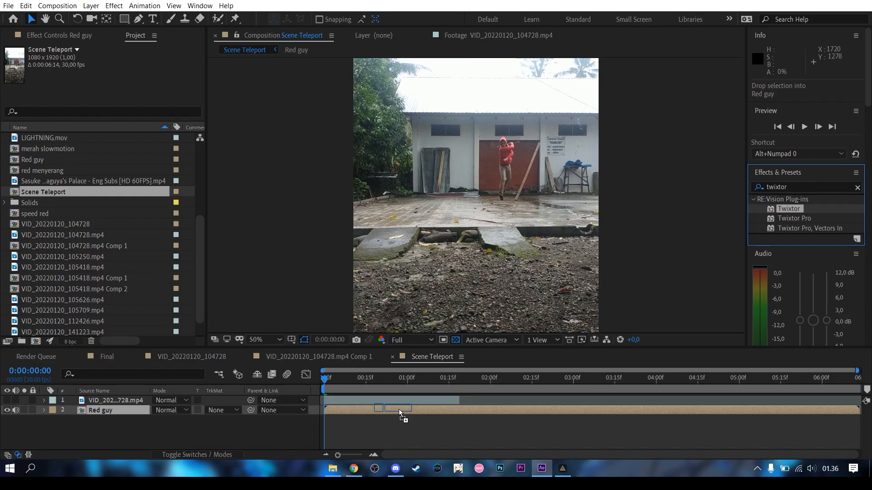
drag(399, 410, 398, 410)
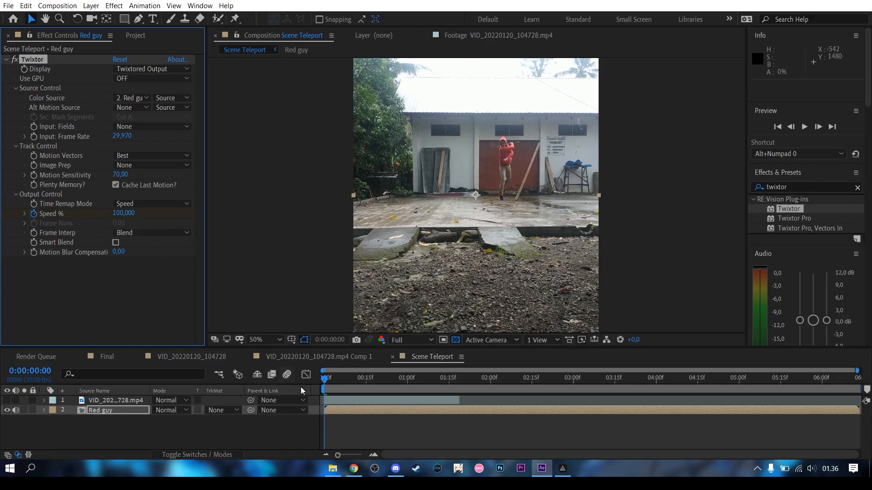
Reveal the Red guy layer's keyframes and keyframe its Twixtor Speed % to 15 at frame 2
click(330, 383)
key(u)
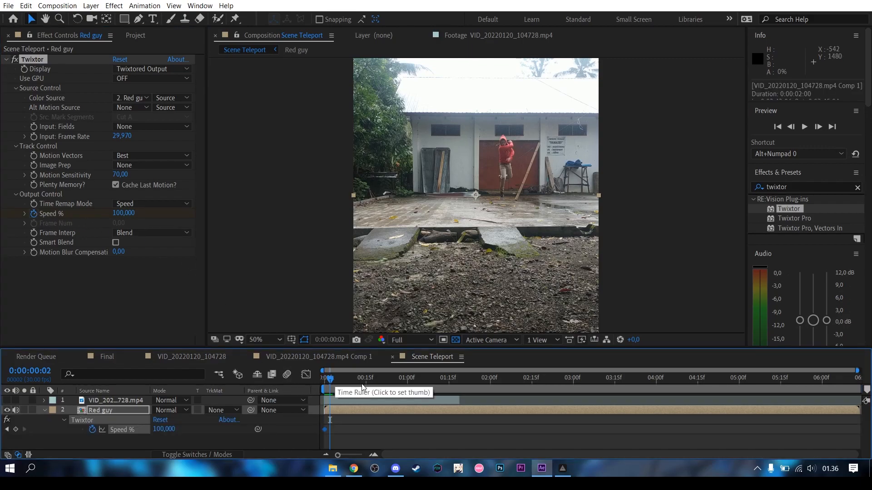
click(124, 213)
text(15)
key(Escape)
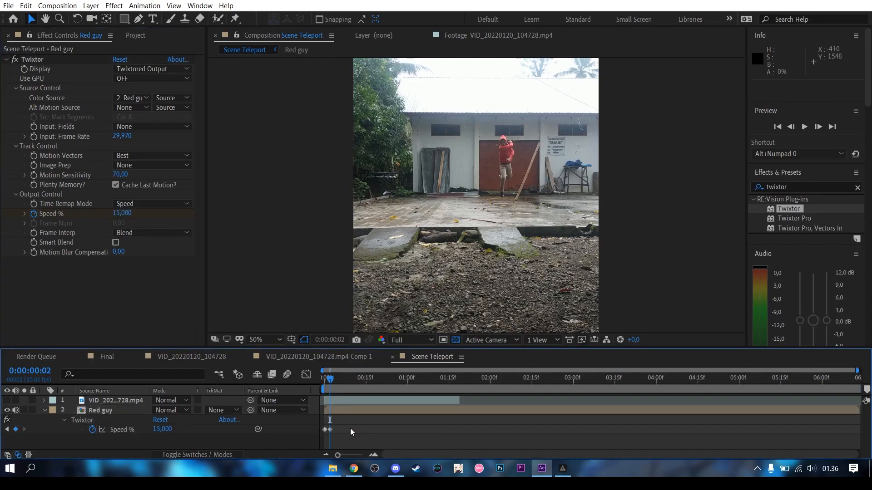
Shift both Speed % keyframes two frames later and return the playhead to the start of the composition
drag(325, 430, 335, 429)
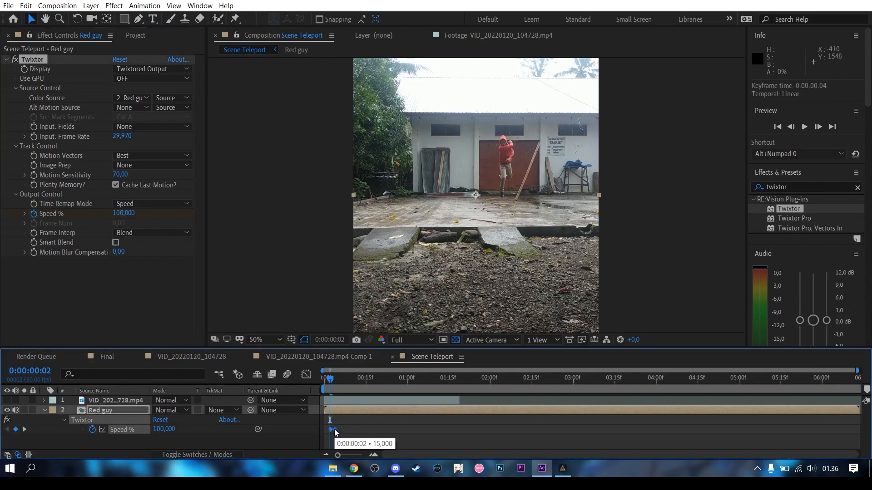
click(343, 439)
drag(329, 379, 321, 379)
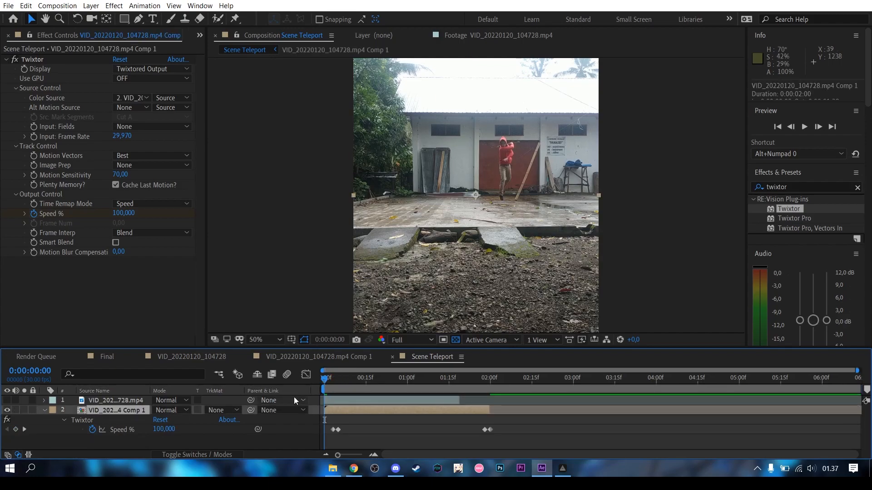
Collapse the lower layer's properties and make the upper blue-shirt clip visible again
click(45, 410)
click(96, 401)
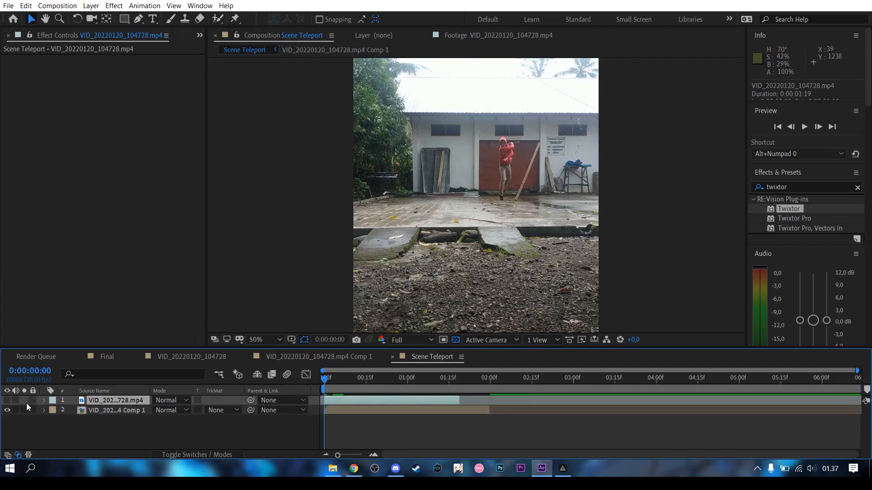
click(7, 400)
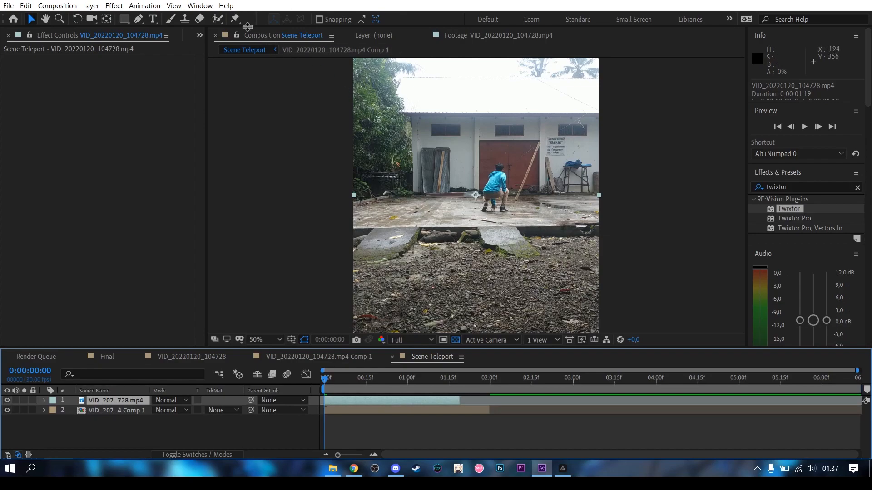
Open the blue-shirt clip in its layer view and paint Roto Brush strokes down the crouching figure's head, back and hips
click(219, 20)
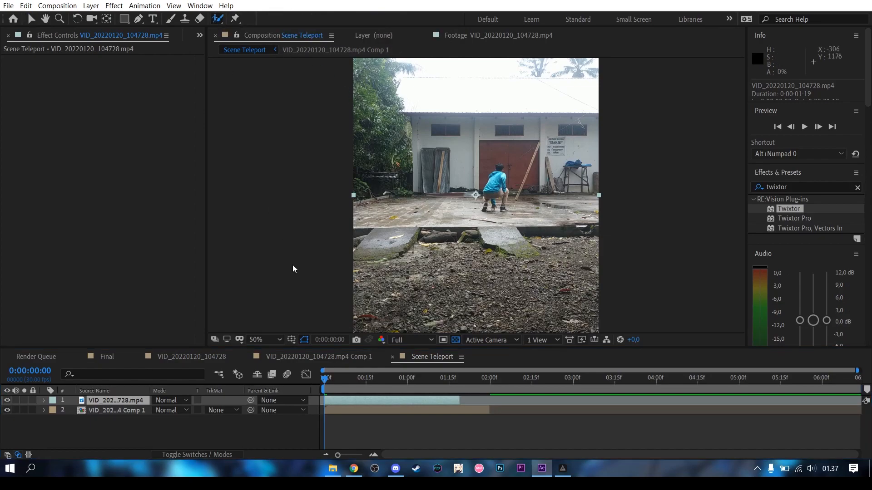
double_click(344, 399)
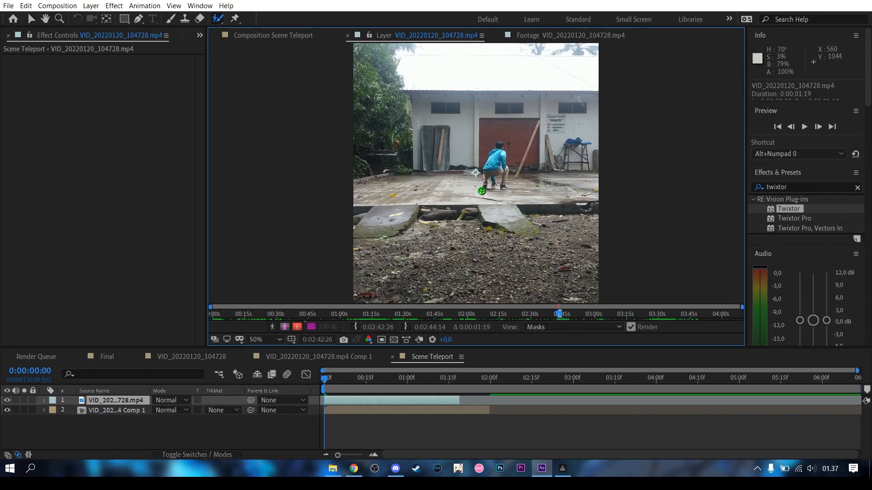
key(period)
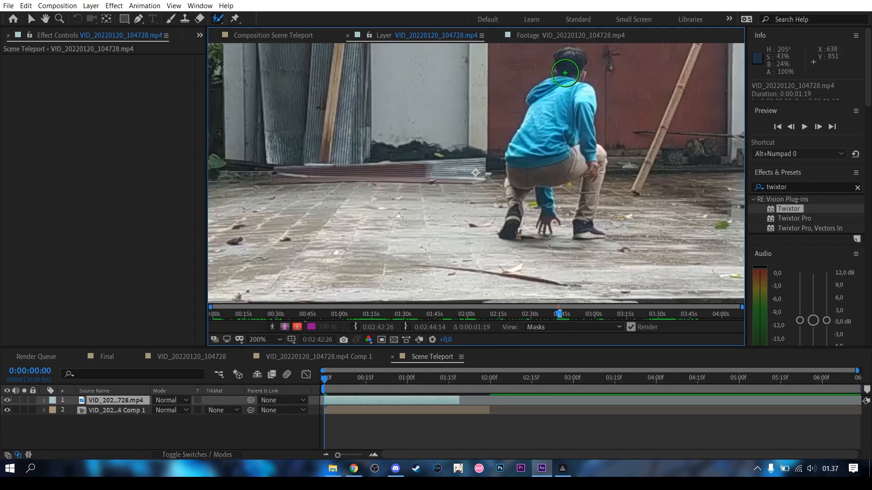
drag(565, 68, 560, 103)
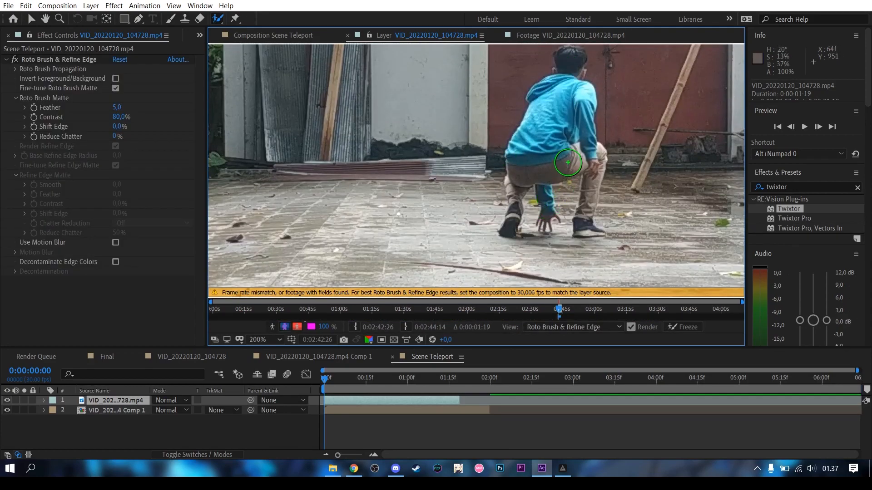
drag(562, 138, 534, 186)
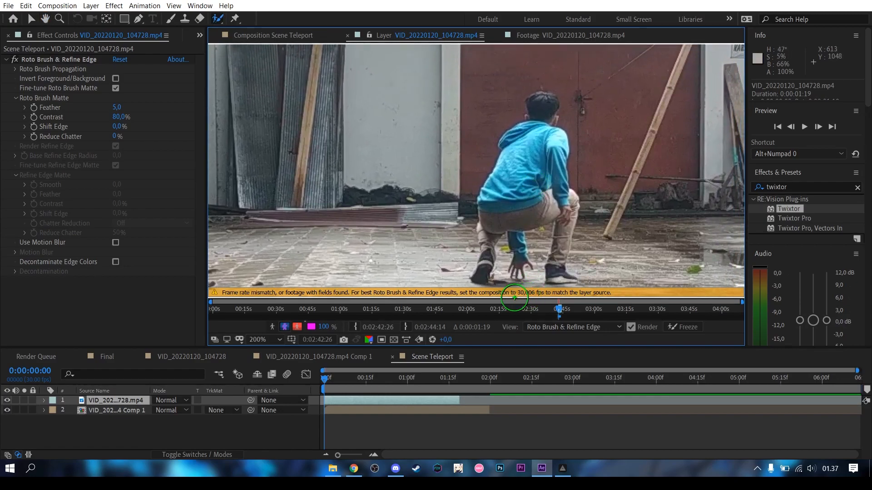
Set the Scene Teleport composition's frame rate to 30,006 fps to match the layer source
scroll(532, 187, down, 2)
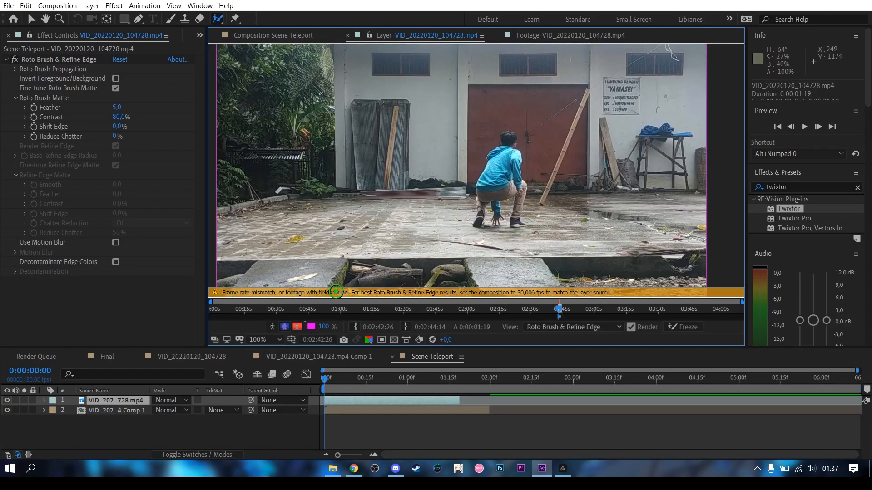
click(58, 6)
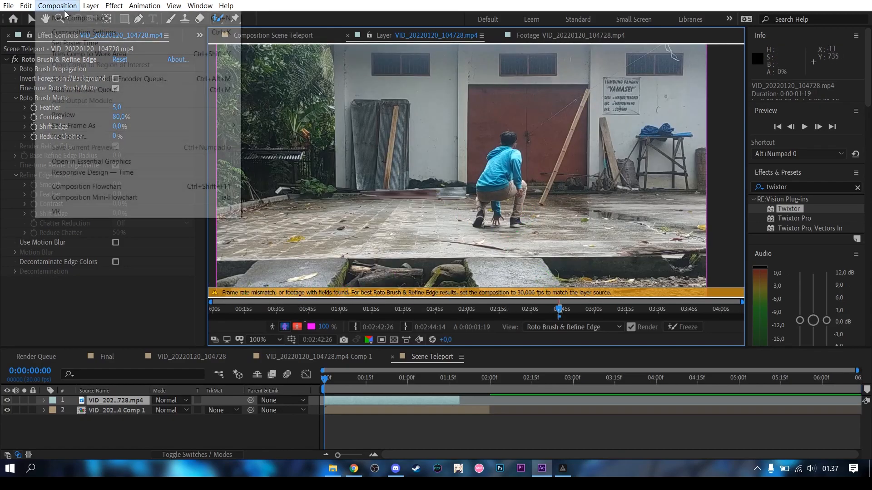
click(73, 32)
click(91, 132)
text(30,00)
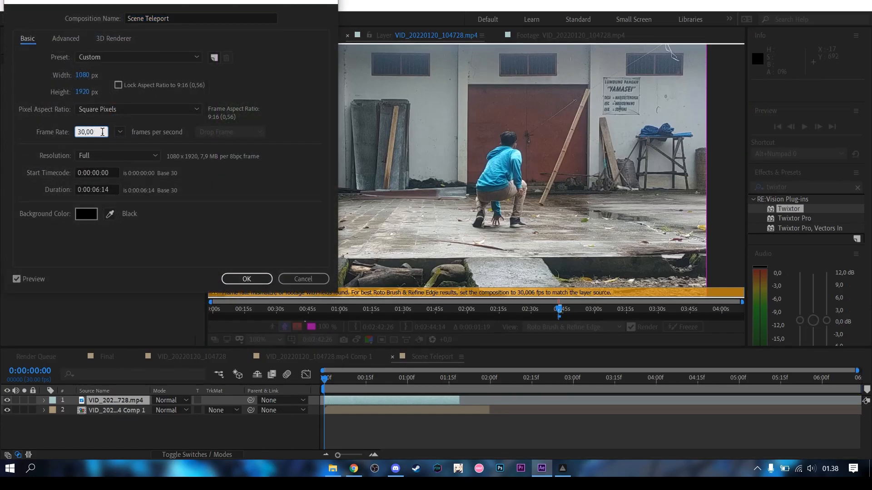
text(6)
click(244, 279)
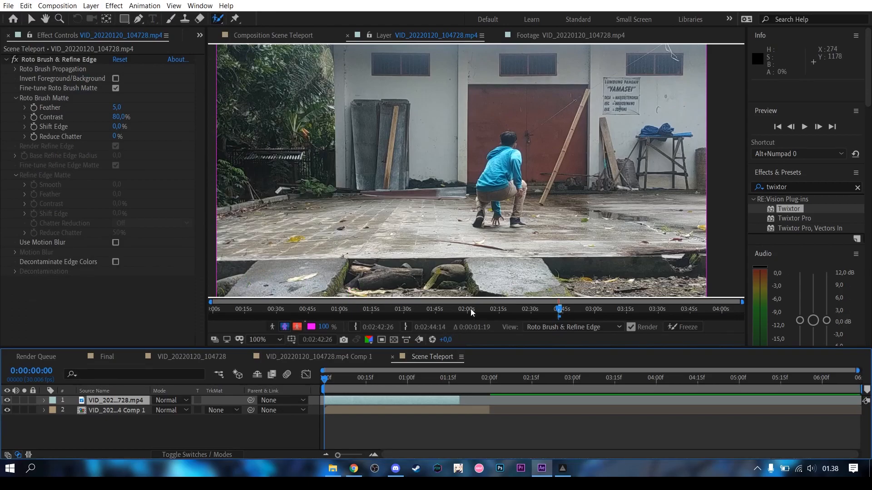
Extend the Roto Brush selection over the blue-shirt figure's back, legs, hand and shoes until the whole body is outlined
click(502, 166)
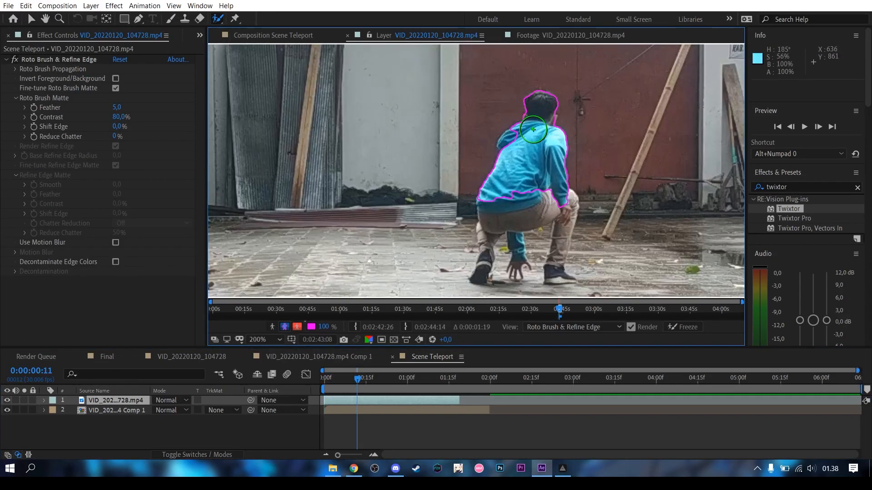
mouse_move(526, 142)
mouse_down()
mouse_move(511, 140)
mouse_move(560, 212)
mouse_move(550, 266)
mouse_up()
click(514, 142)
mouse_move(500, 259)
mouse_down()
mouse_move(498, 273)
mouse_move(561, 279)
mouse_move(579, 259)
mouse_move(581, 266)
mouse_up()
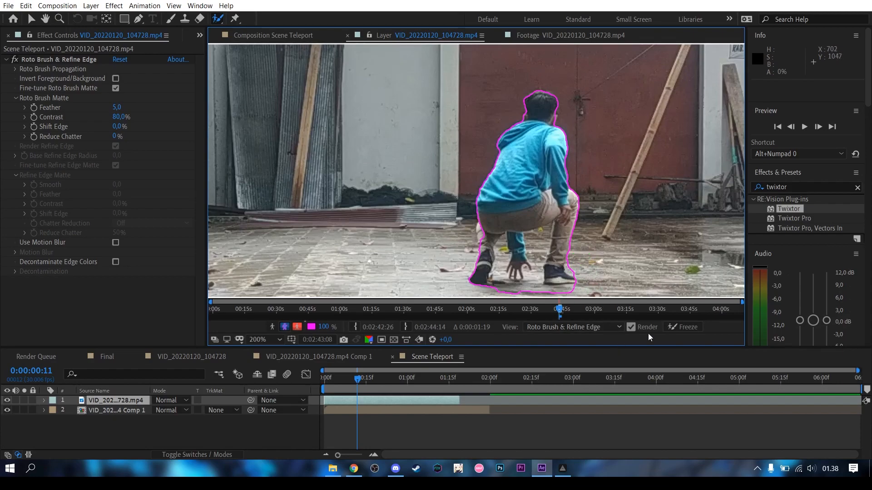
click(691, 327)
drag(471, 188, 363, 152)
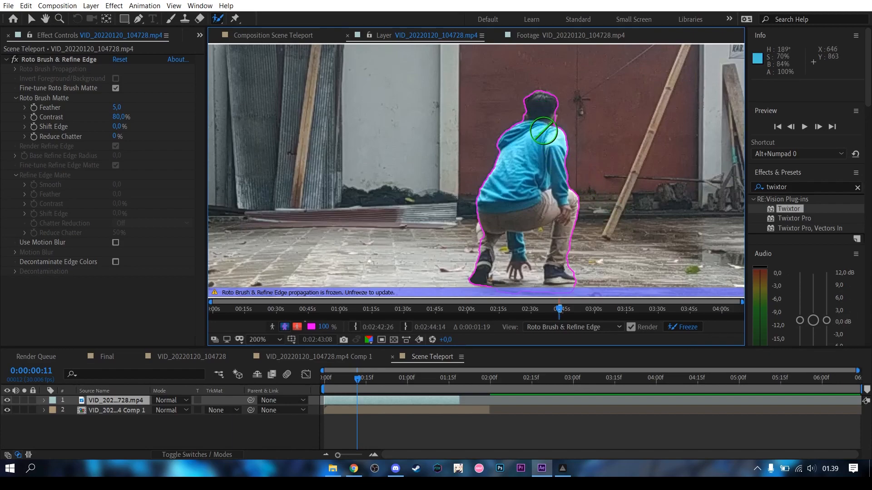
click(681, 328)
Step through the first 14 frames to check how the Roto Brush outline follows the crouching figure
click(349, 378)
click(347, 379)
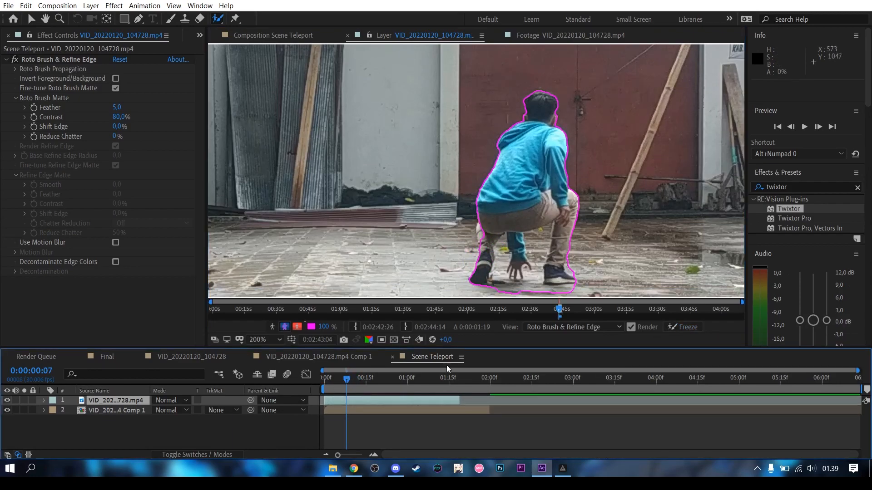
drag(342, 455, 356, 453)
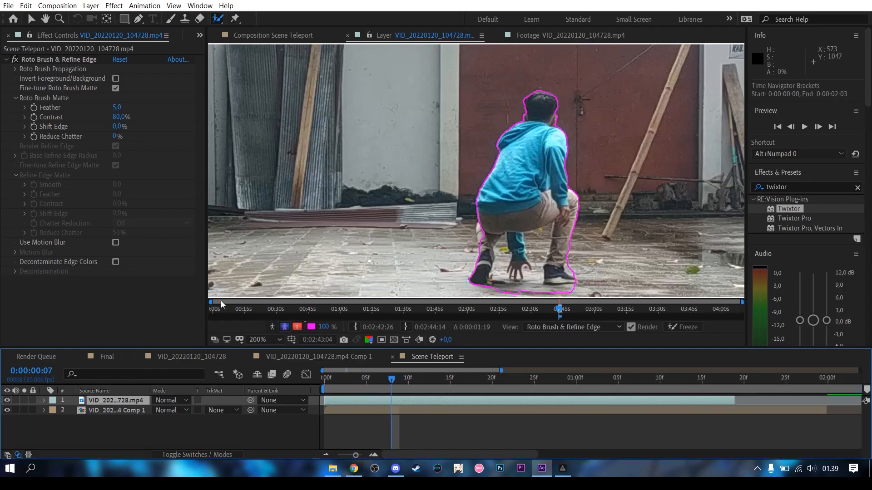
drag(210, 301, 417, 301)
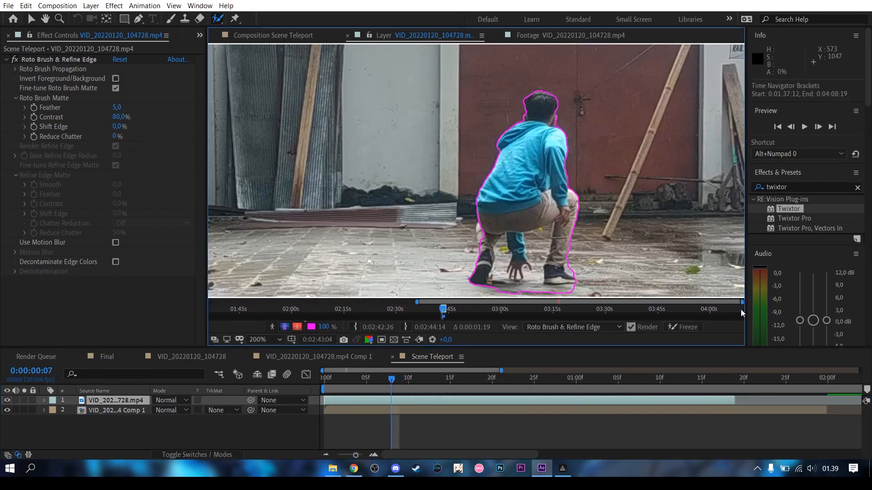
drag(740, 302, 576, 302)
click(492, 235)
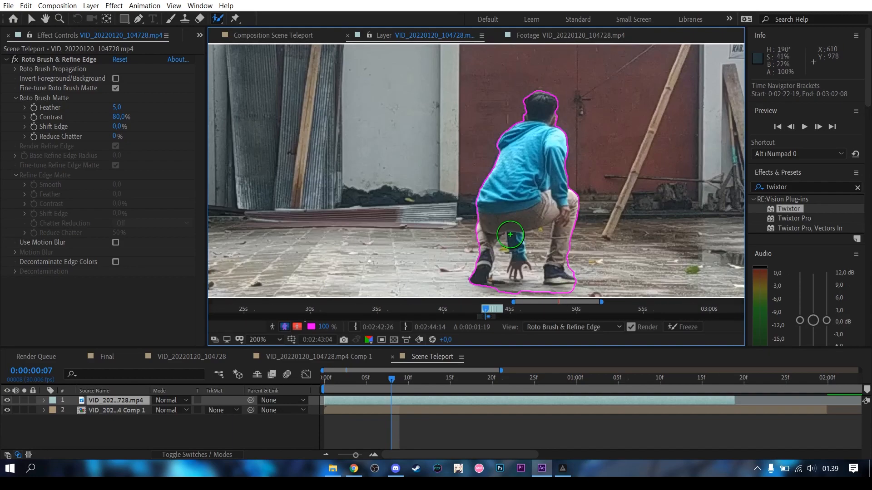
mouse_move(389, 378)
mouse_down()
mouse_move(408, 377)
mouse_move(379, 384)
mouse_move(443, 380)
mouse_move(403, 377)
mouse_move(417, 379)
mouse_up()
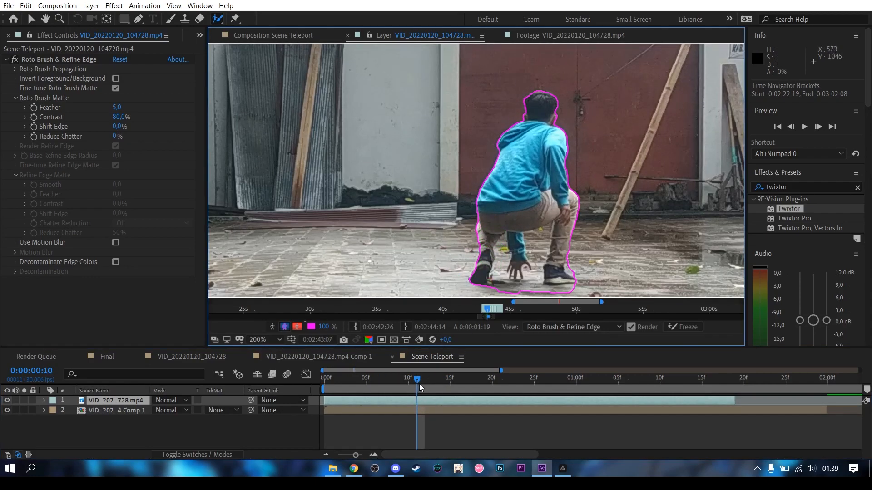
drag(418, 384, 454, 382)
drag(491, 232, 463, 223)
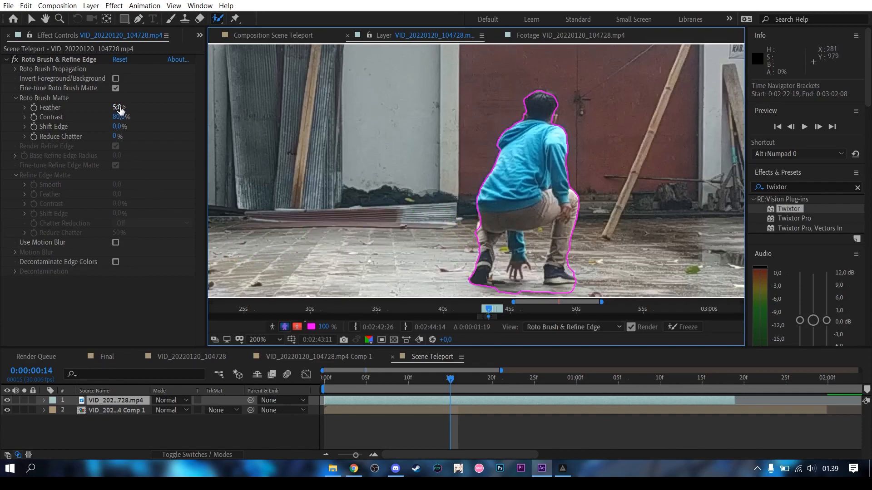
drag(119, 109, 127, 107)
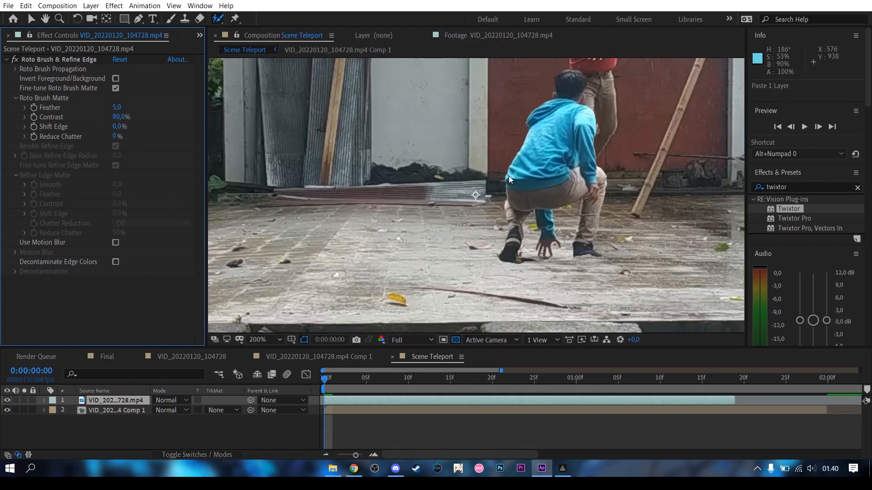
Preview the composite from the first frame and examine the blue-shirt cutout's edges against the red-hoodie take
key(comma)
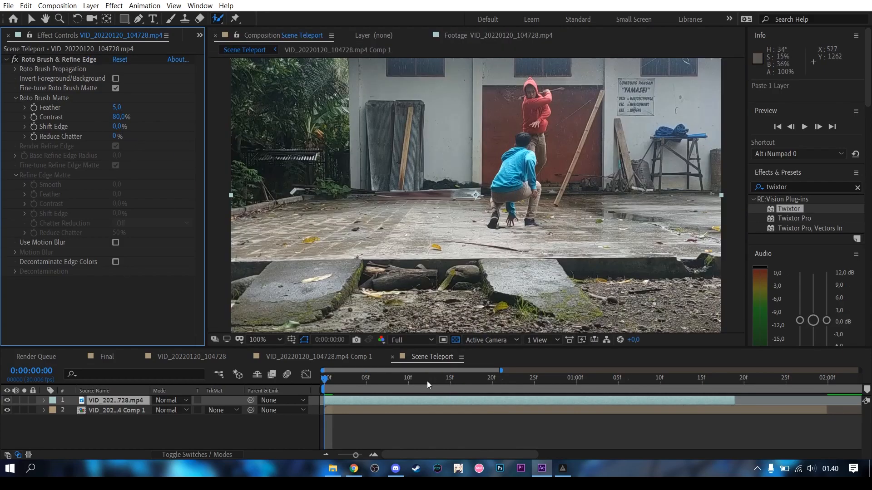
drag(327, 380, 305, 370)
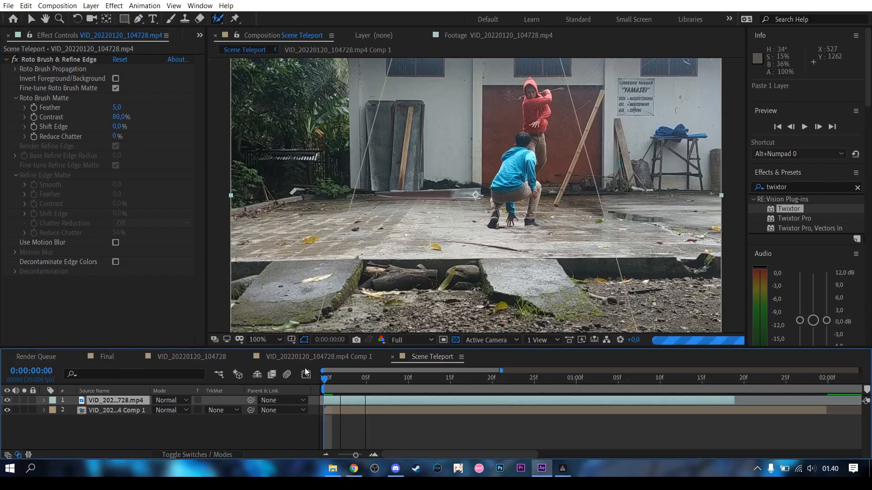
key(period)
key(comma)
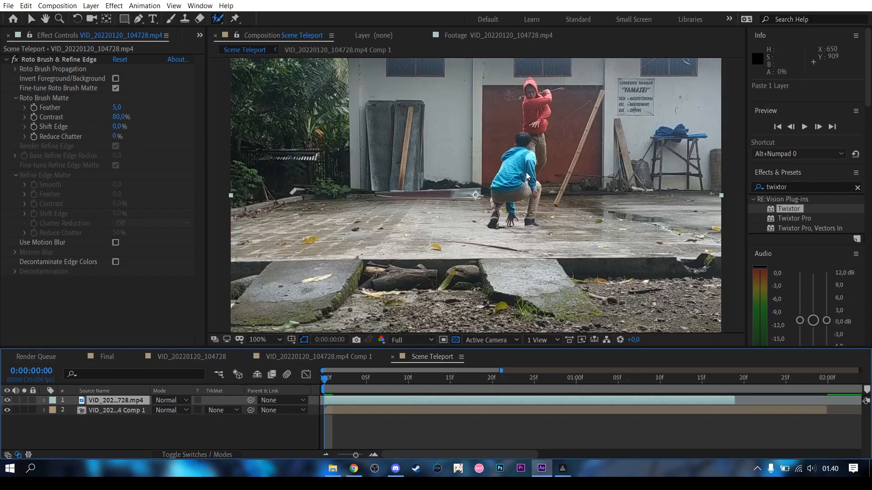
key(h)
scroll(528, 176, up, 4)
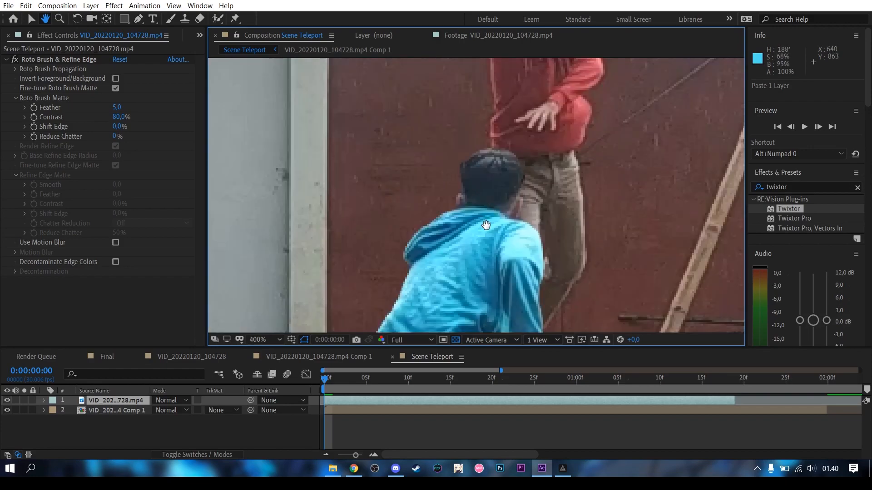
scroll(490, 109, down, 4)
Duplicate the rotoscoped blue-shirt clip layer
key(v)
click(383, 434)
click(342, 400)
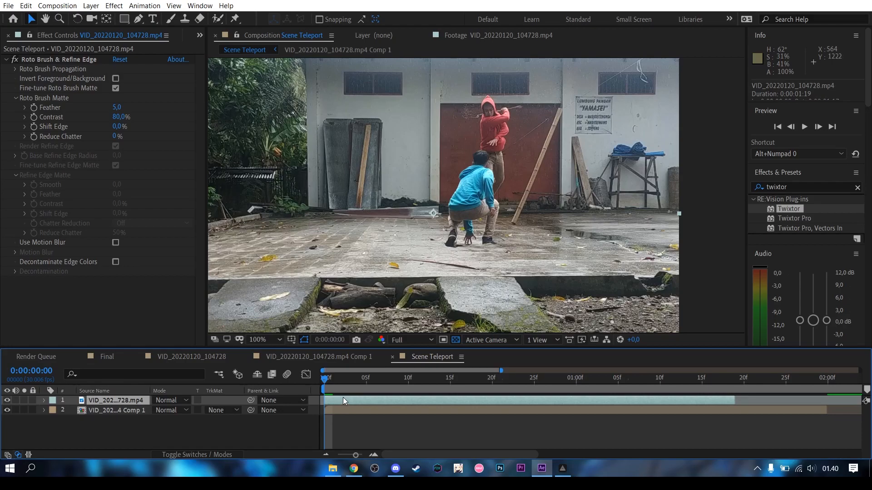
key(ctrl+d)
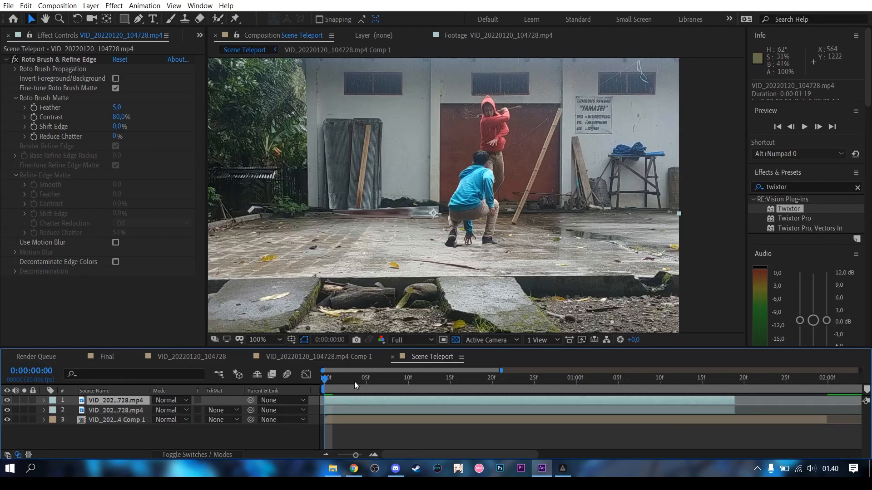
Compare the top duplicate with Roto Brush & Refine Edge off and on, and delete that effect from it
click(15, 60)
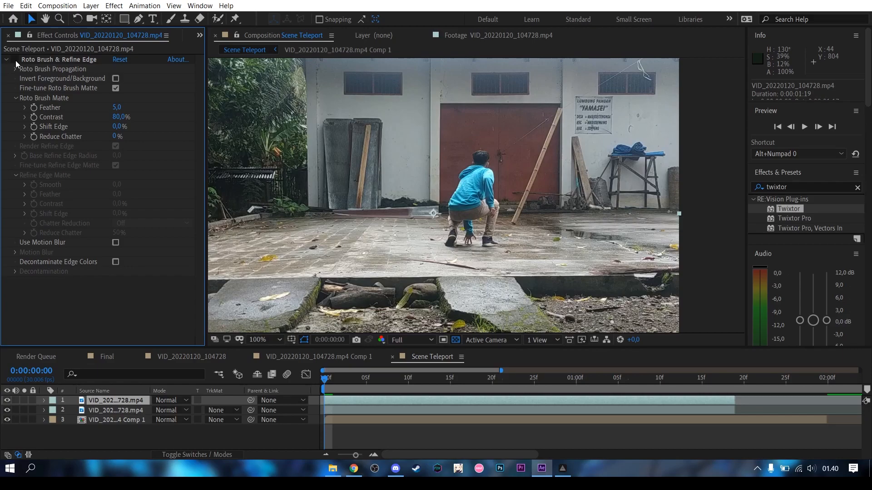
click(15, 61)
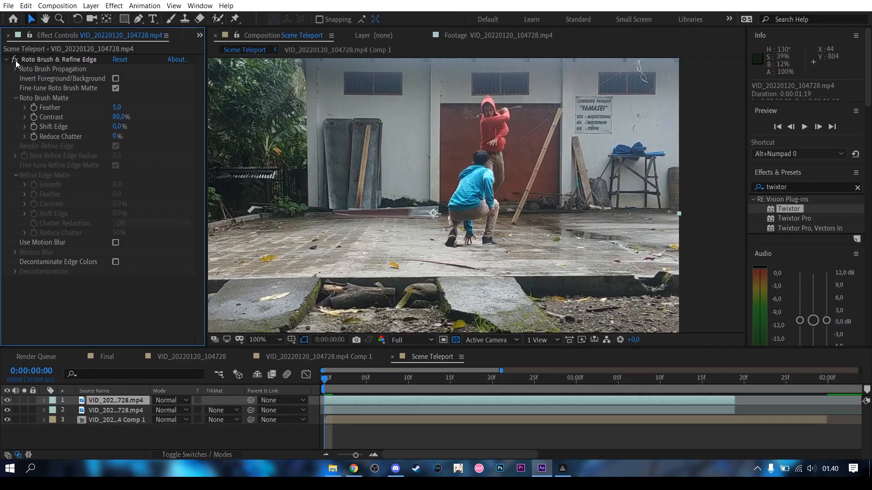
click(16, 60)
click(36, 59)
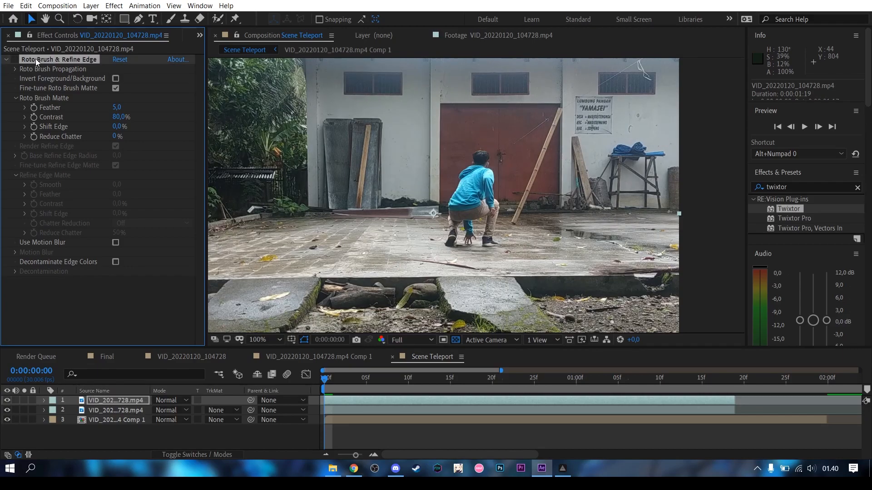
key(Delete)
Draw a closed Pen mask around the crouching figure's feet and the ground beneath them on the top duplicate layer
key(g)
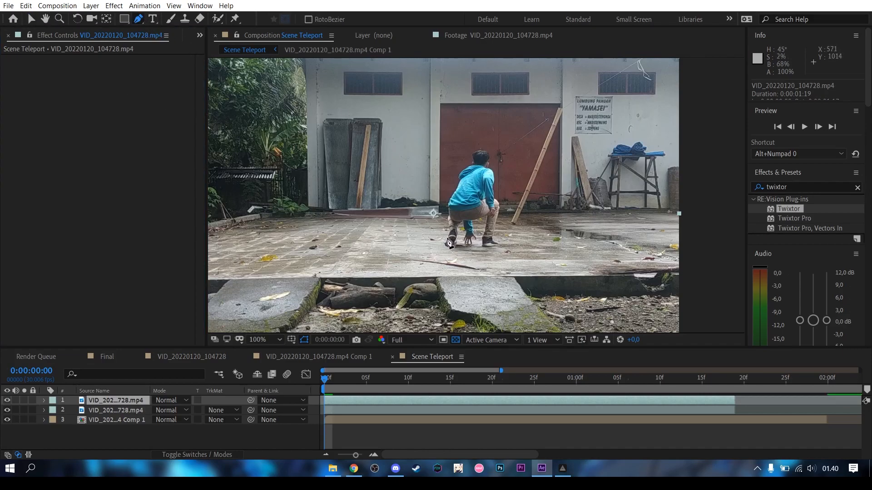
click(445, 239)
click(498, 242)
click(507, 252)
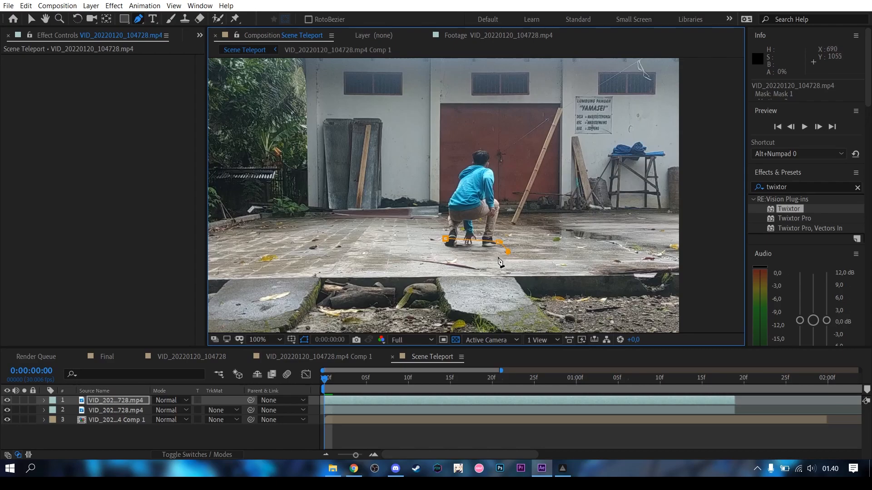
click(446, 240)
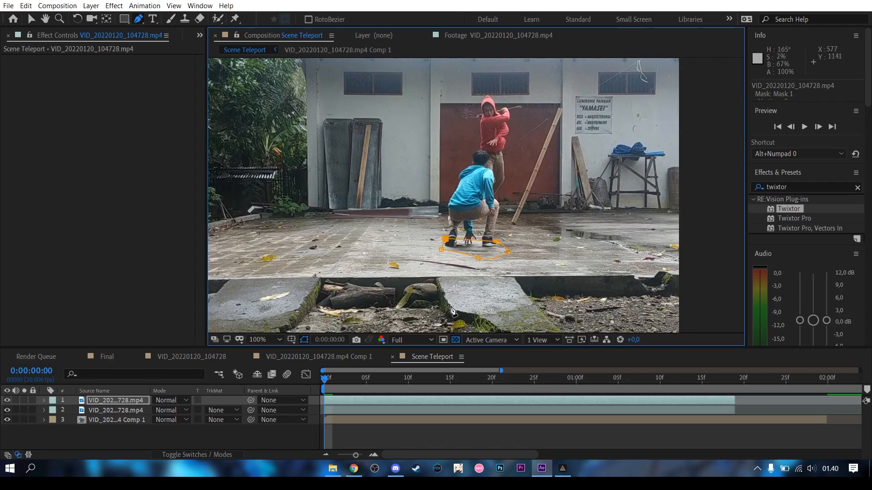
Set Mask 1's feather on the top duplicate to 33 pixels, and enlarge the timeline area
click(44, 401)
click(54, 411)
click(64, 421)
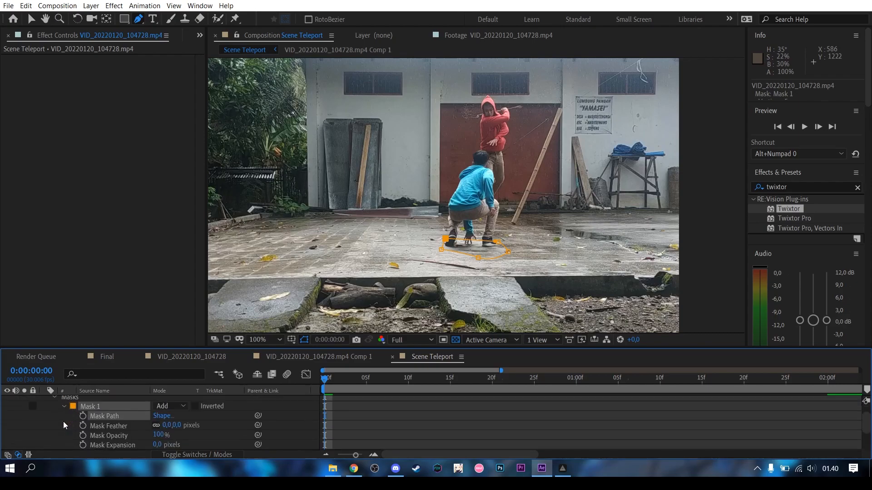
drag(175, 431, 255, 426)
click(405, 418)
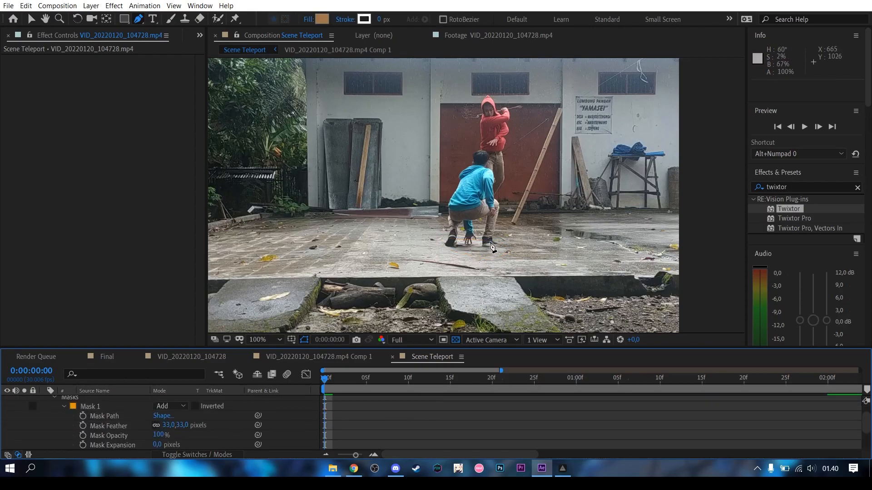
scroll(439, 397, up, 1)
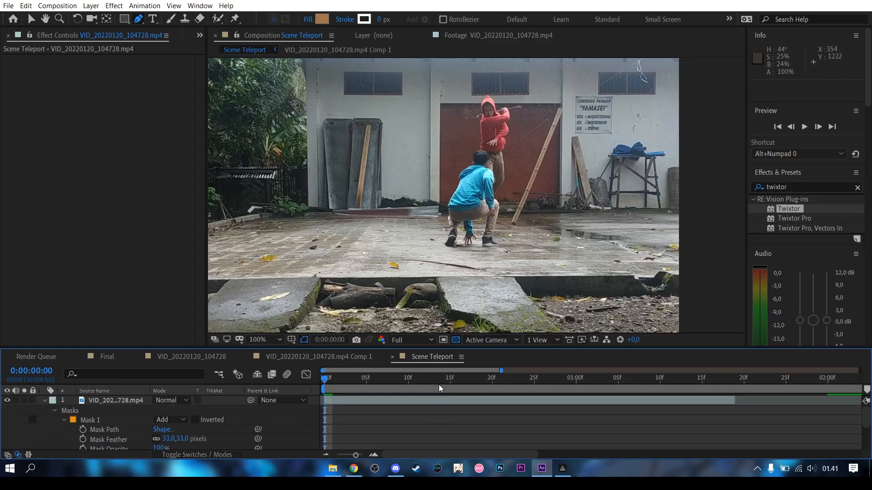
drag(439, 352, 447, 323)
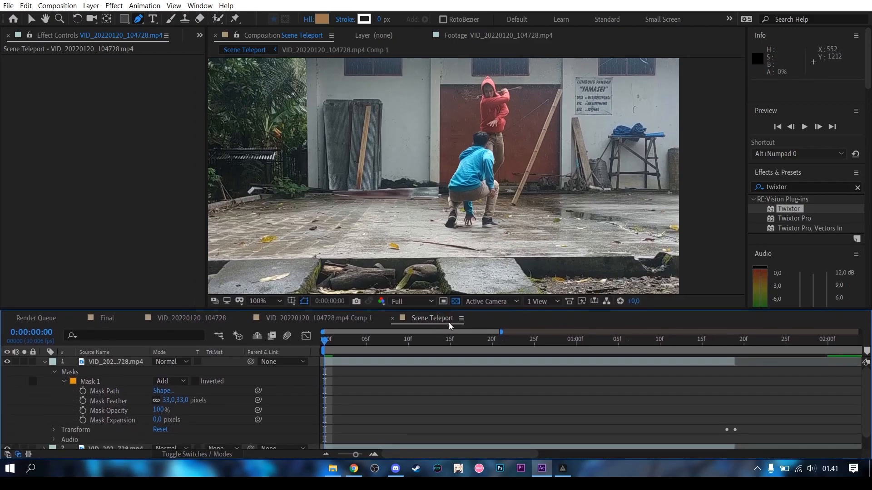
click(44, 362)
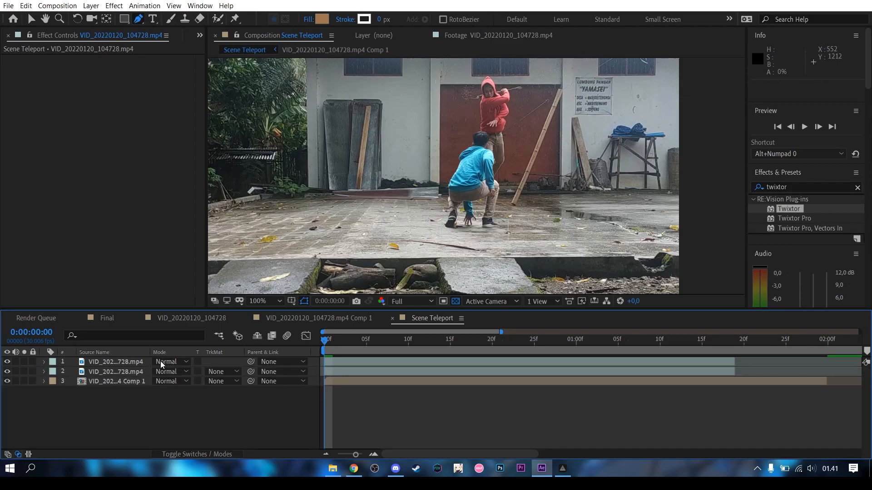
Draw a Pen mask around the foreground wheelbarrow on the unmasked top clip layer and feather its edge
click(362, 363)
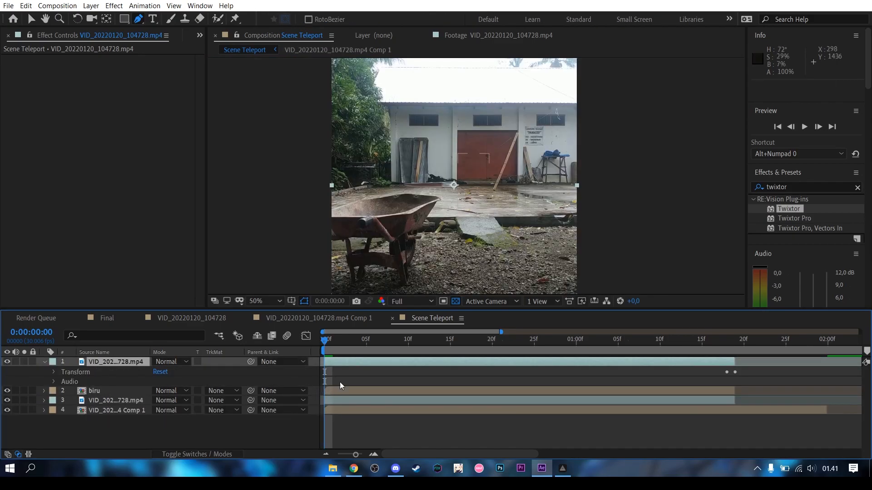
drag(344, 344, 324, 336)
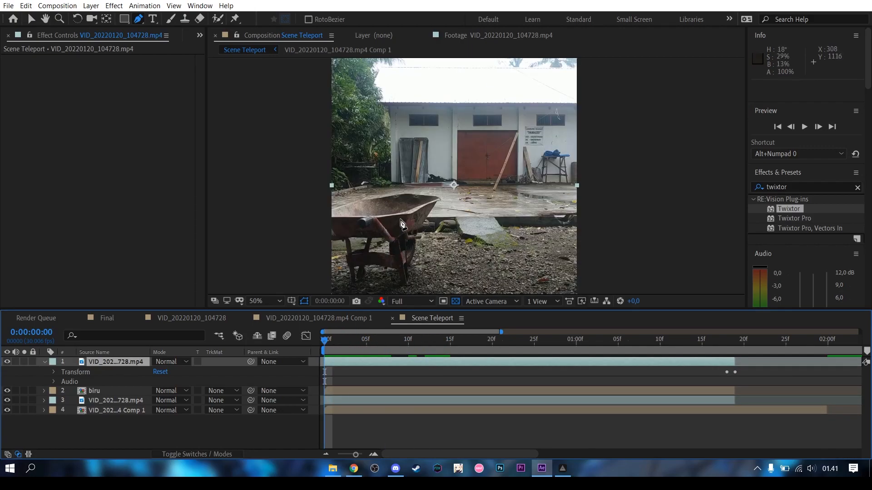
click(327, 204)
click(422, 184)
click(452, 216)
click(440, 258)
key(comma)
click(449, 258)
click(398, 257)
click(401, 189)
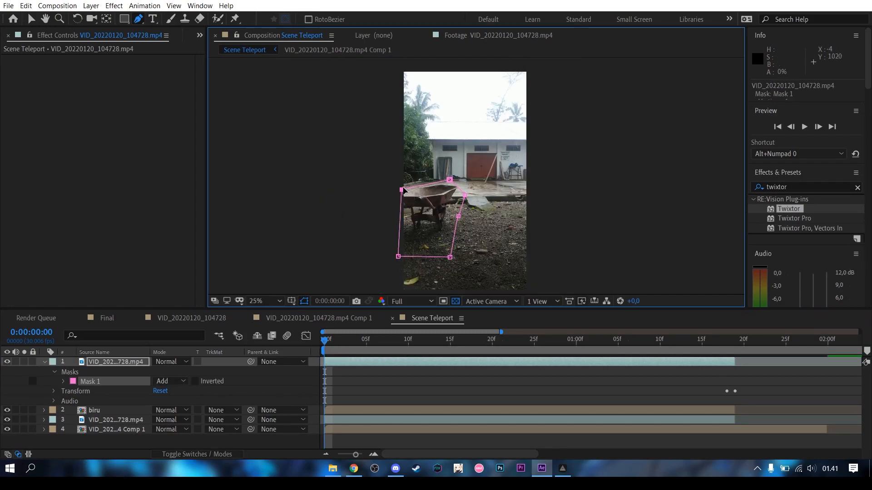
click(63, 382)
click(176, 401)
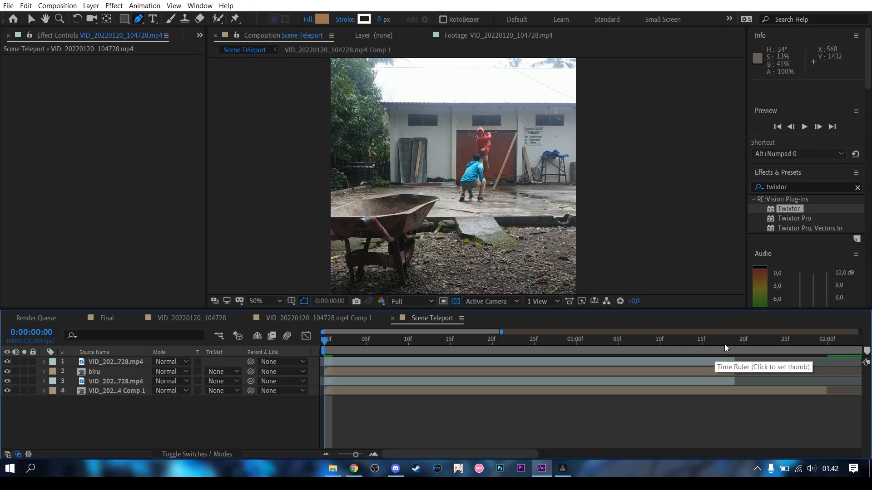
Paste the Sasuke reference clip as the top layer of Scene Teleport and make it visible from the first frame
click(725, 346)
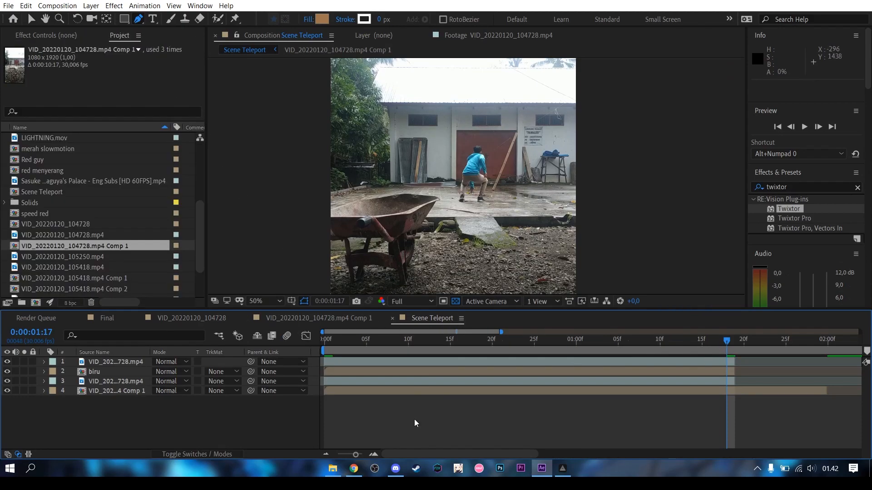
key(ctrl+v)
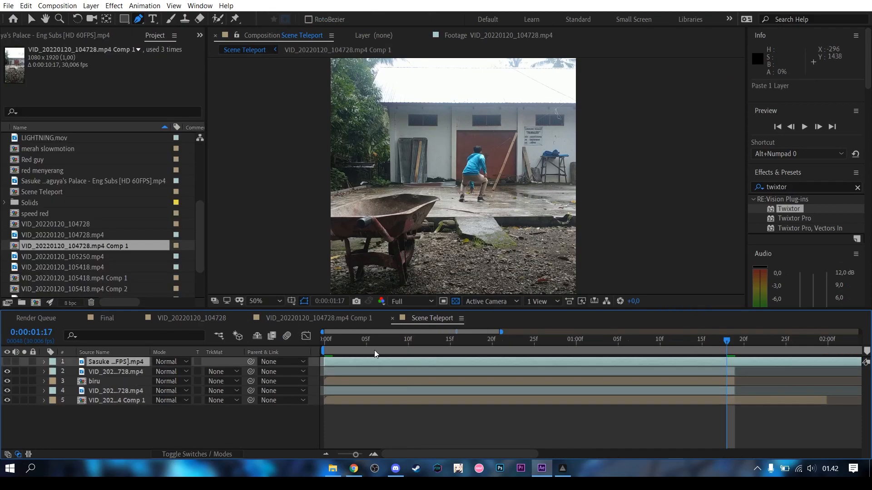
key(Home)
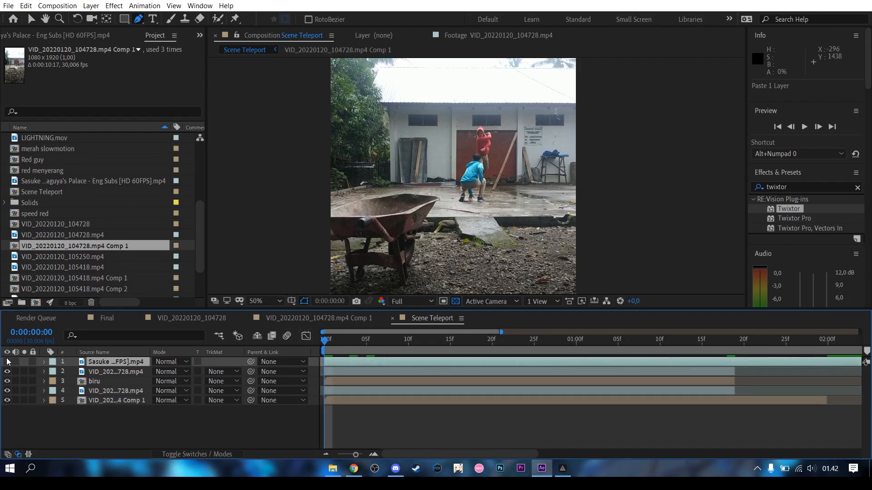
click(6, 362)
key(comma)
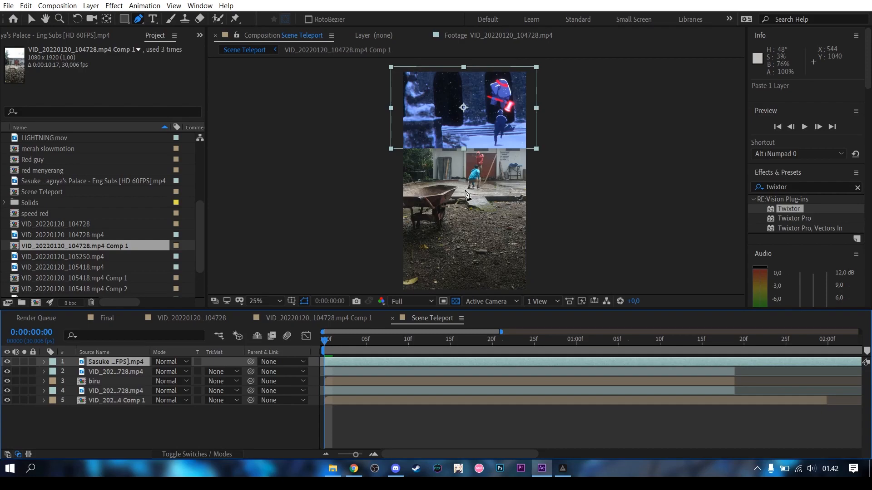
Dock the Scene Teleport composition viewer as its own full-height column beside the other panels and fit the frame in it
key(v)
click(302, 35)
click(612, 146)
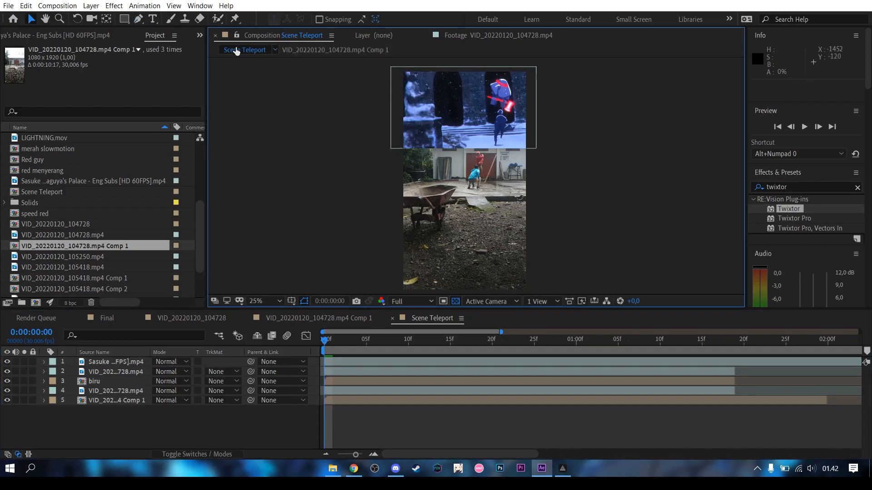
drag(228, 38, 870, 200)
drag(450, 248, 634, 255)
drag(310, 165, 505, 165)
scroll(712, 219, up, 2)
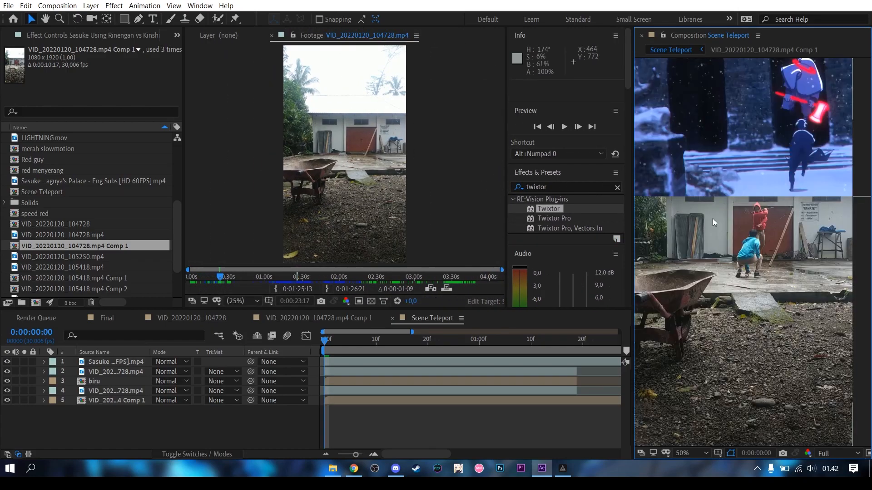
click(696, 449)
click(697, 254)
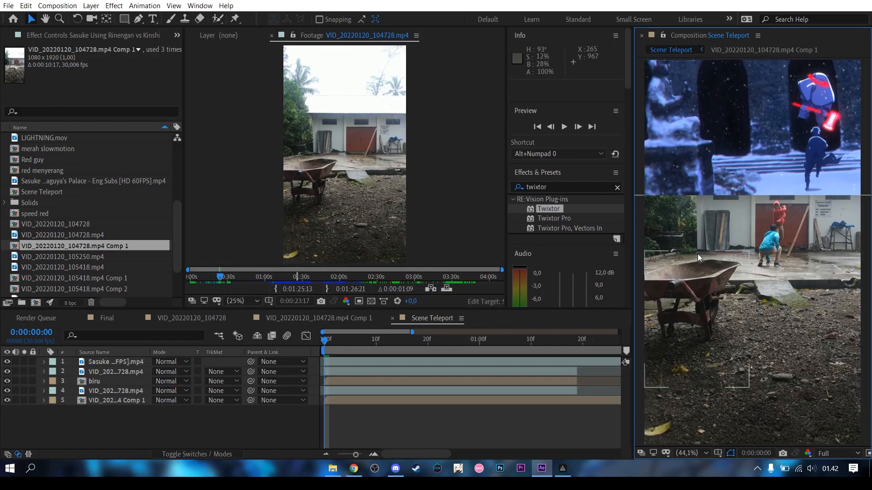
Compare the composite with the Sasuke reference from 1:17 to 1:20, and extend the wheelbarrow, biru and blue-shirt layers to about 2:08
drag(566, 342, 573, 341)
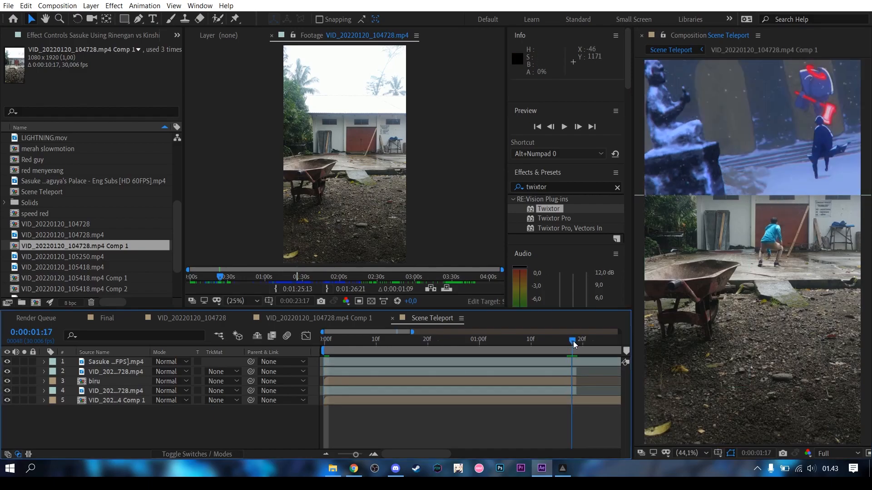
drag(426, 453, 454, 452)
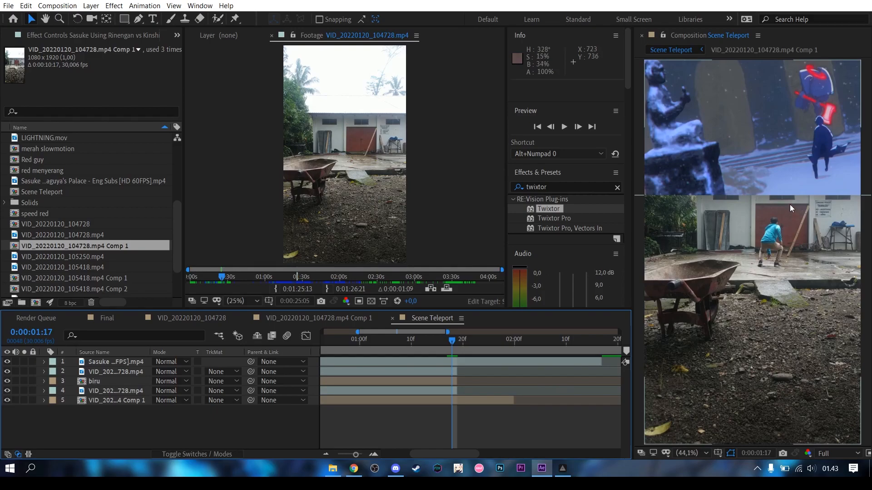
mouse_move(455, 341)
mouse_down()
mouse_move(477, 341)
mouse_move(452, 341)
mouse_move(468, 341)
mouse_up()
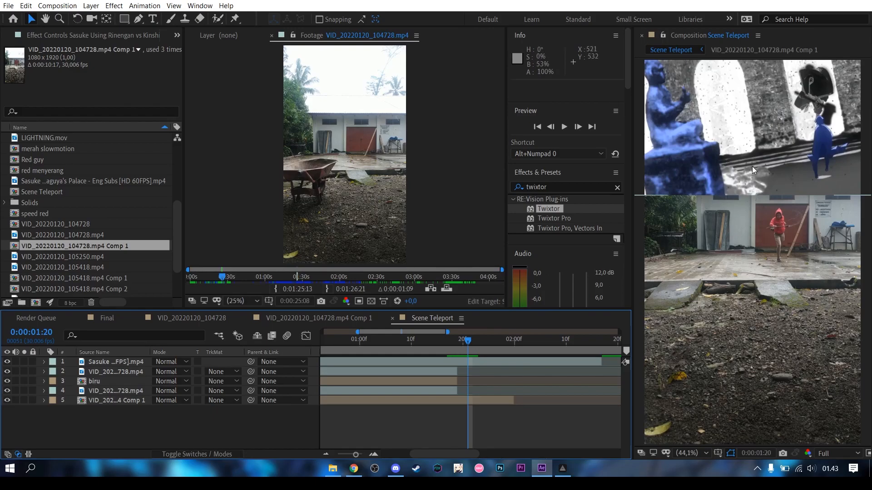
key(ctrl+z)
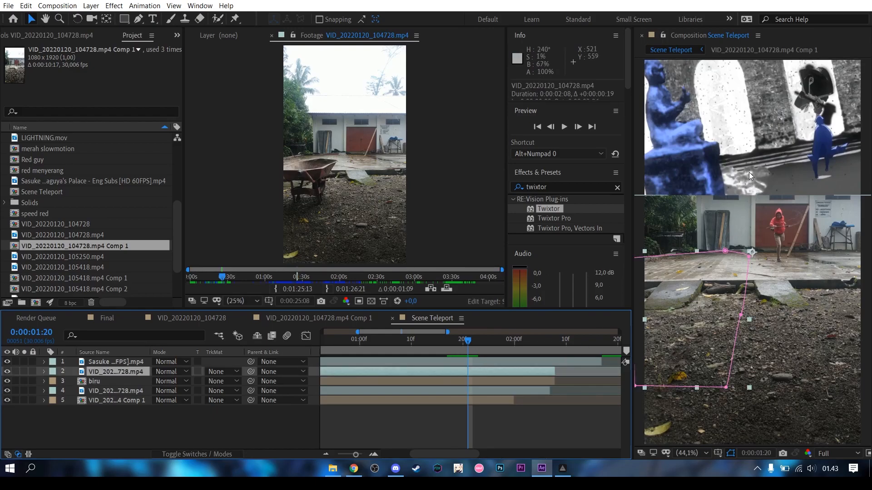
click(495, 429)
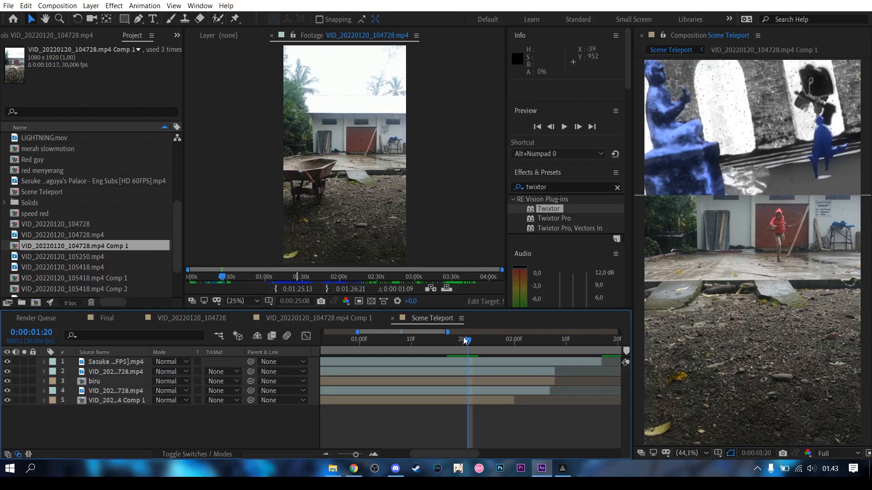
Create a new adjustment layer directly above the red-hoodie Comp 1 layer, with the playhead at 0:00:01:18
drag(466, 340, 456, 341)
click(462, 403)
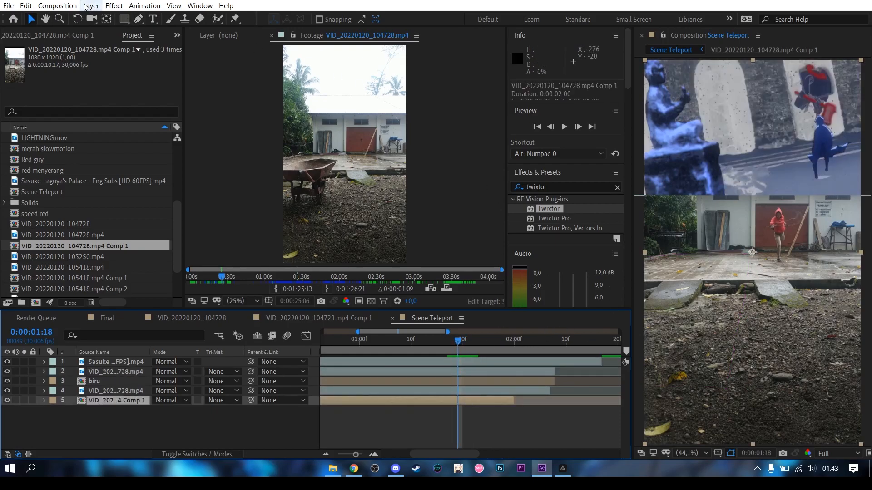
click(86, 6)
mouse_move(182, 18)
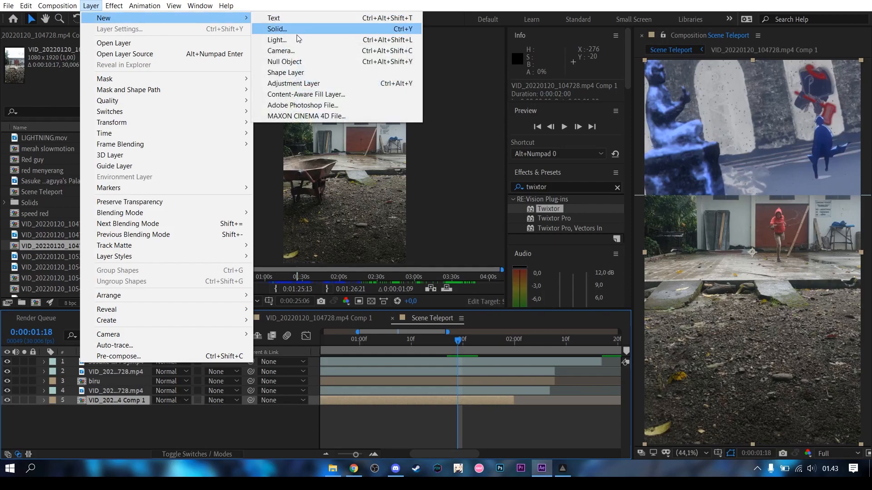
click(299, 84)
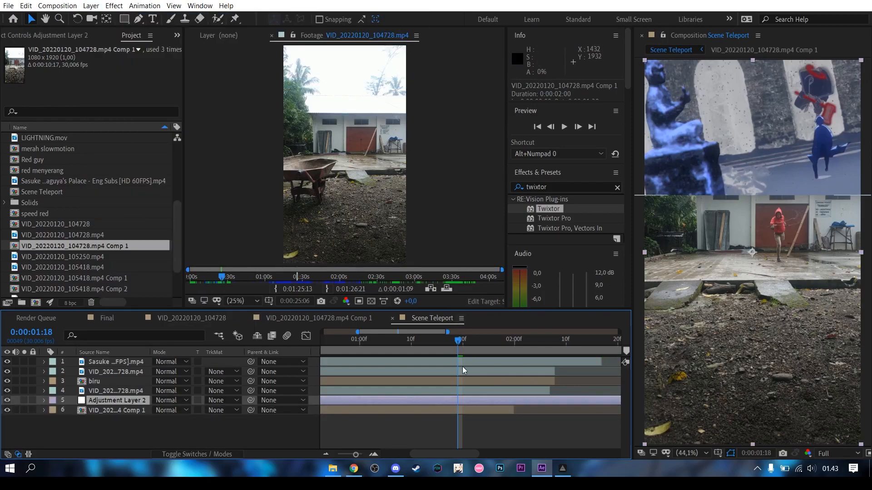
Find the Invert effect and apply it to the adjustment layer above the red-hoodie comp
click(617, 187)
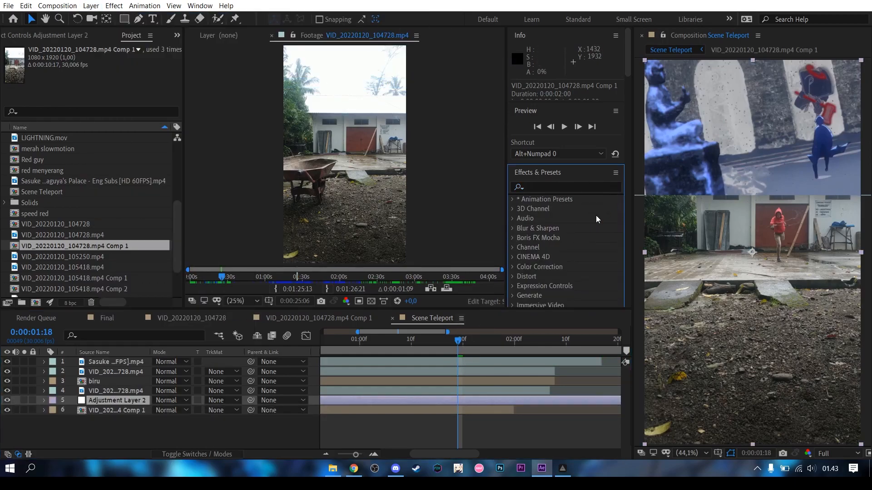
click(558, 188)
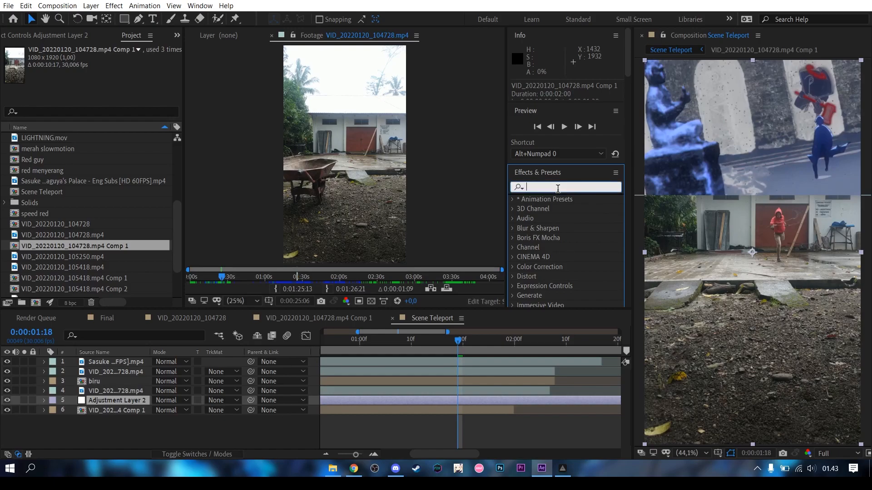
text(invert)
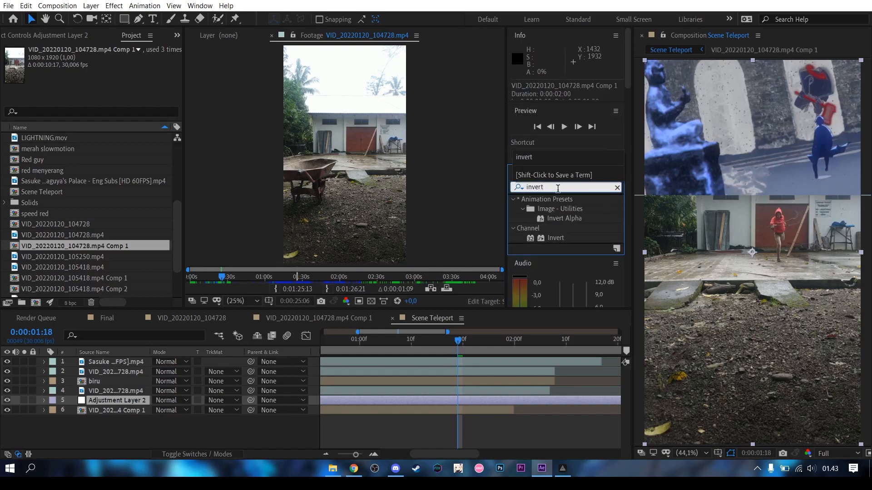
drag(555, 239, 468, 397)
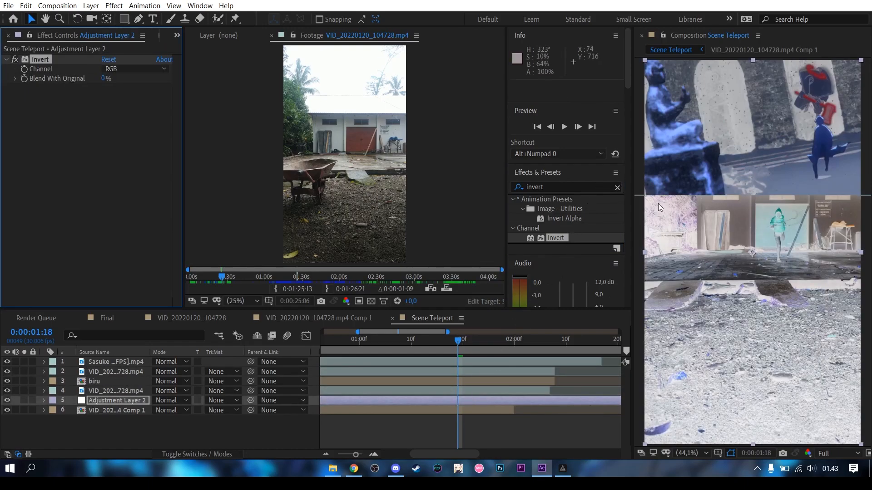
Apply the Black & White effect to the same adjustment layer and check the look back at 0:00:01:17
click(617, 187)
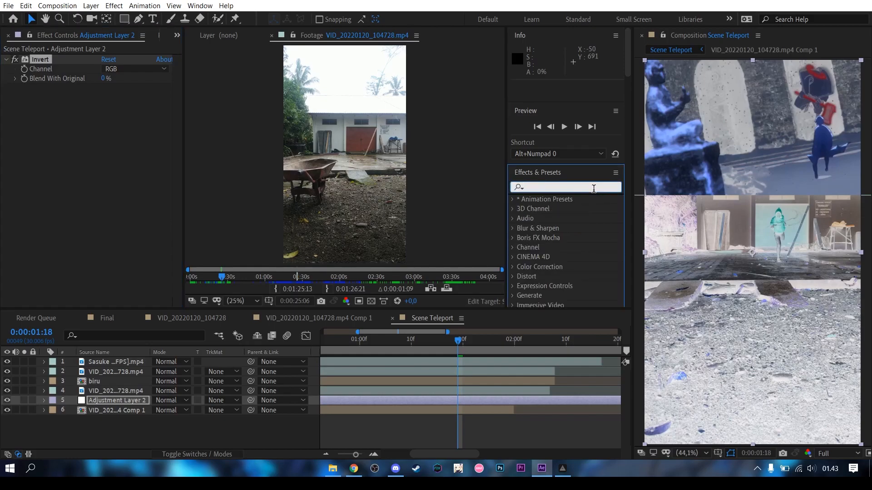
text(black)
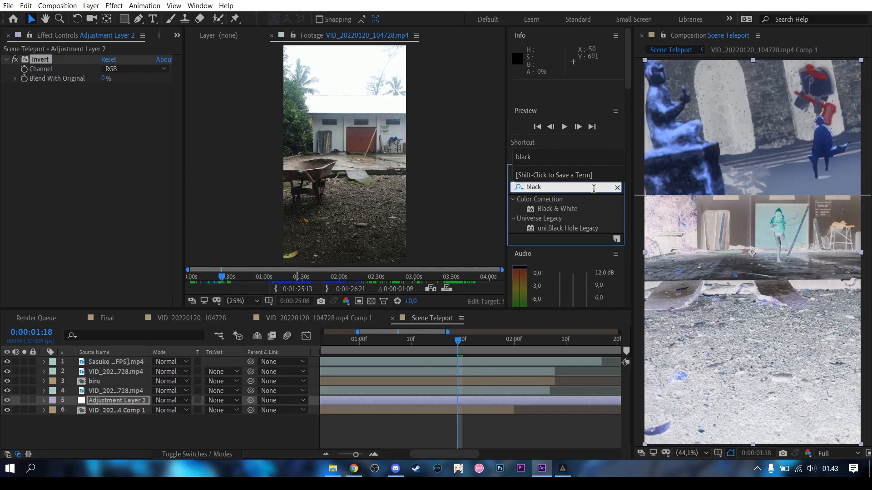
drag(557, 208, 472, 396)
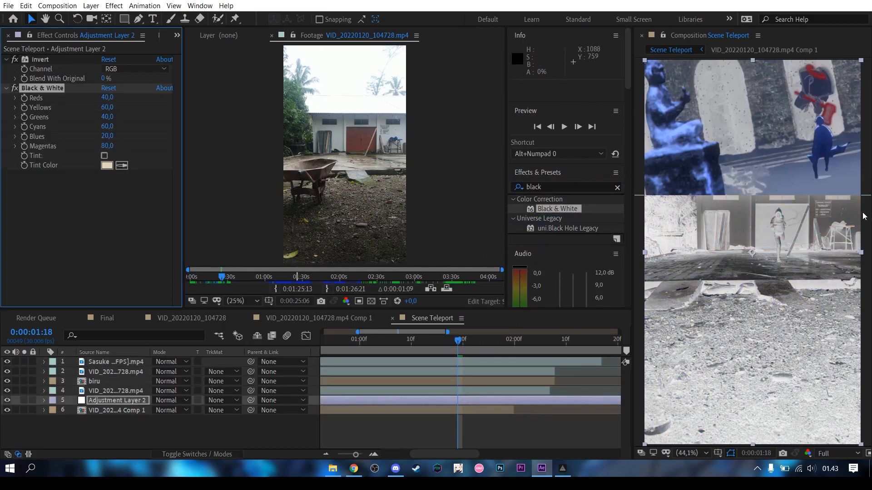
mouse_move(464, 343)
mouse_down()
mouse_move(484, 341)
mouse_move(445, 339)
mouse_move(464, 340)
mouse_move(445, 339)
mouse_move(463, 340)
mouse_move(453, 340)
mouse_up()
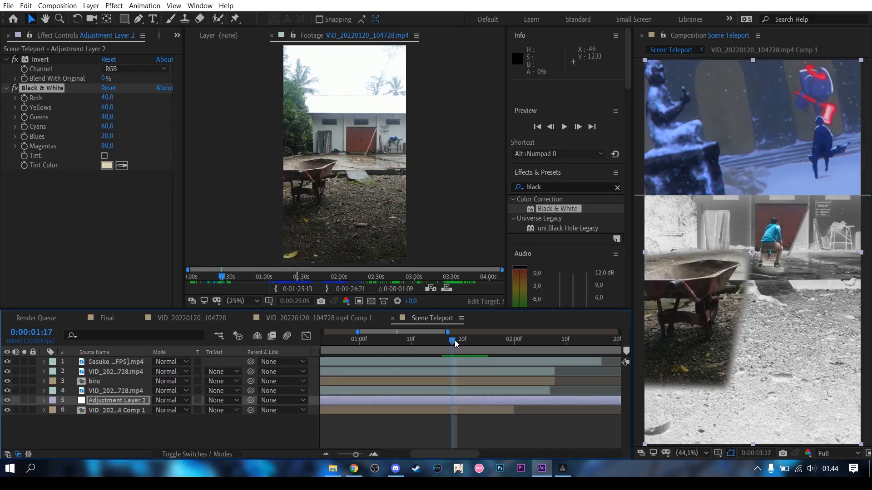
Keyframe the adjustment layer's opacity from 0% at 0:00:01:16 to 100% at 0:00:01:19
key(t)
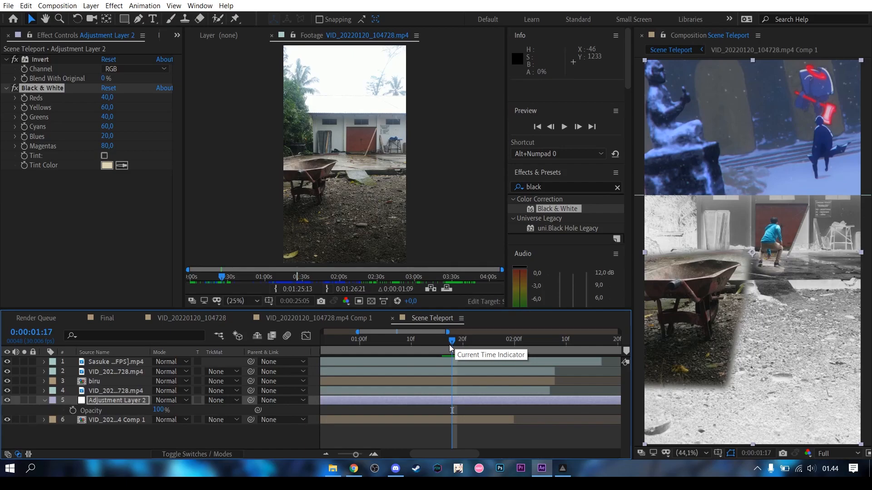
click(73, 411)
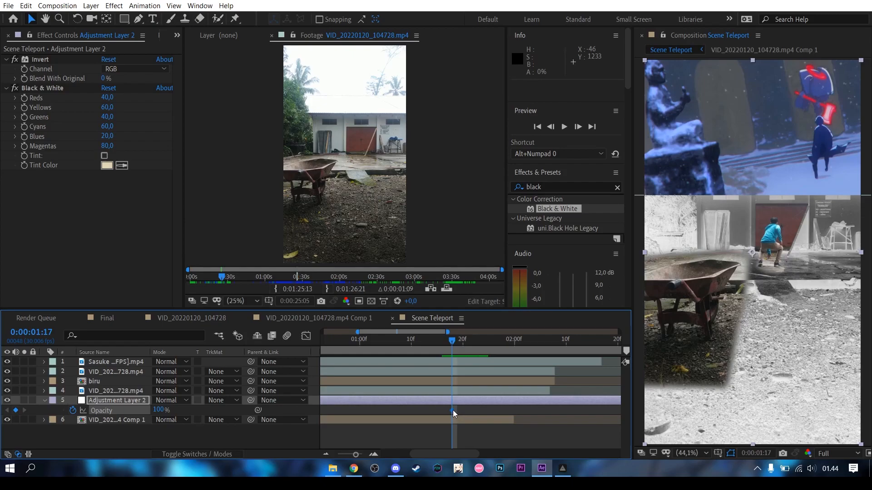
drag(159, 410, 55, 403)
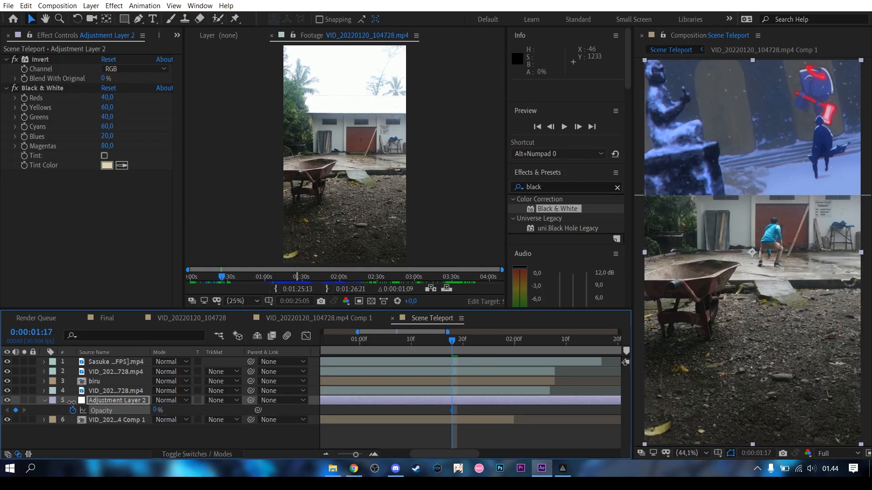
drag(451, 342, 459, 339)
click(446, 411)
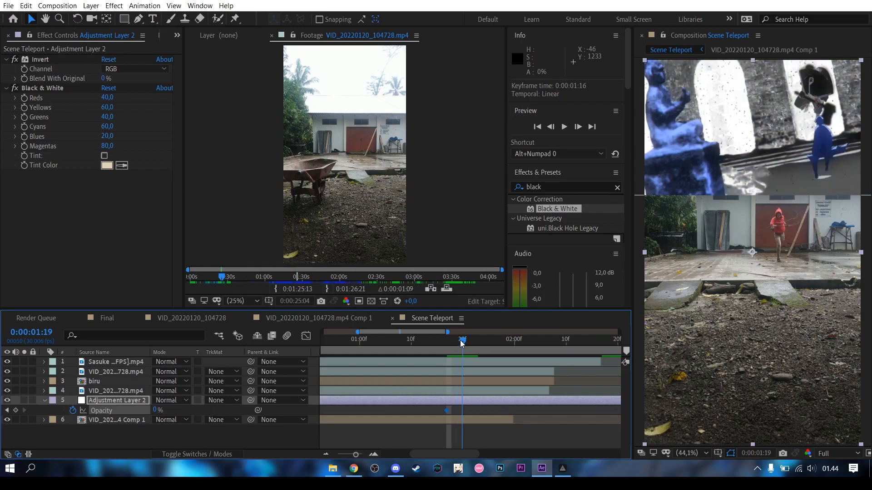
drag(157, 411, 248, 405)
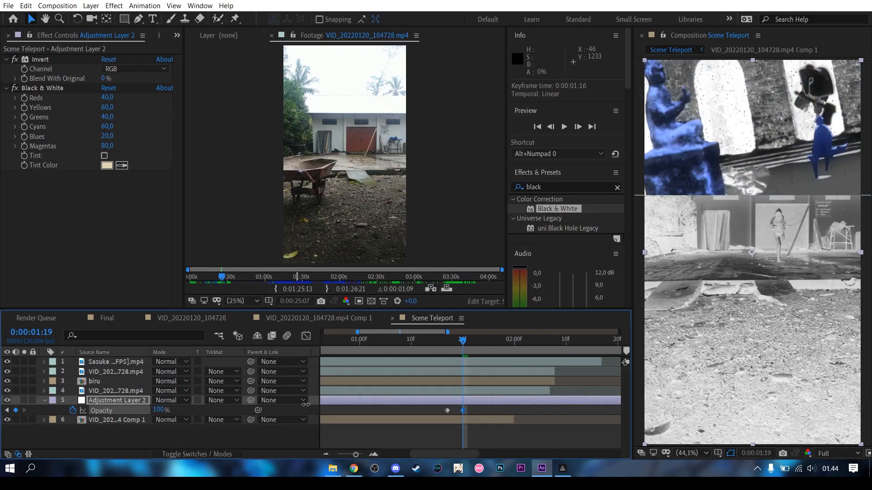
Extend the end of the red-hoodie Comp 1 layer to about 0:00:02:26
drag(443, 455, 456, 452)
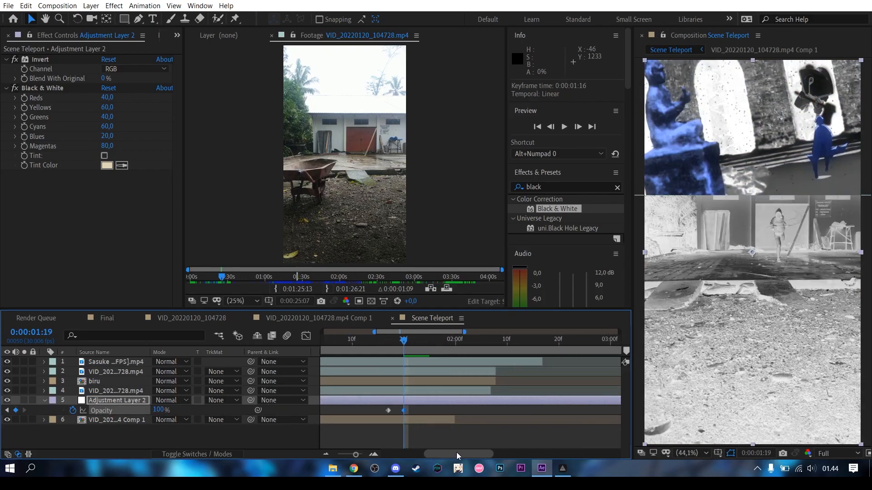
drag(482, 339, 457, 344)
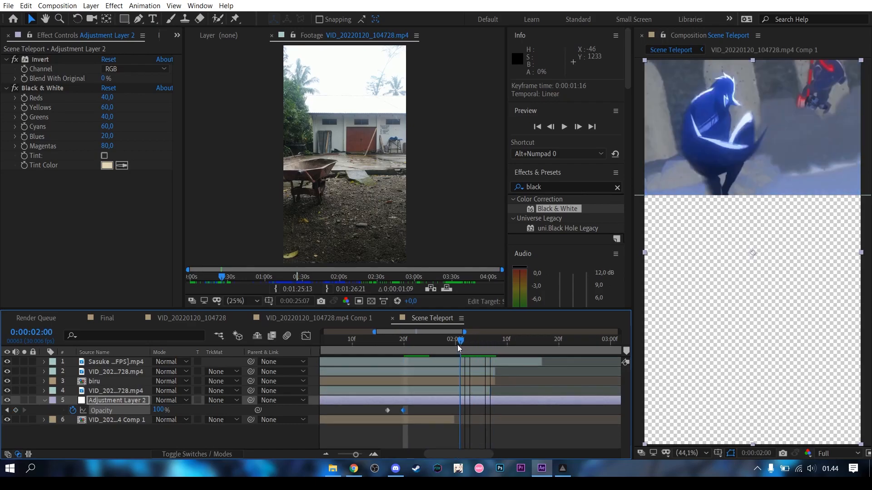
click(471, 418)
drag(471, 419, 590, 418)
Keyframe the adjustment layer's opacity at 100% at 0:00:01:27 and 0% at 0:00:02:03, and check the flash back to 0:00:01:19
drag(490, 341, 445, 341)
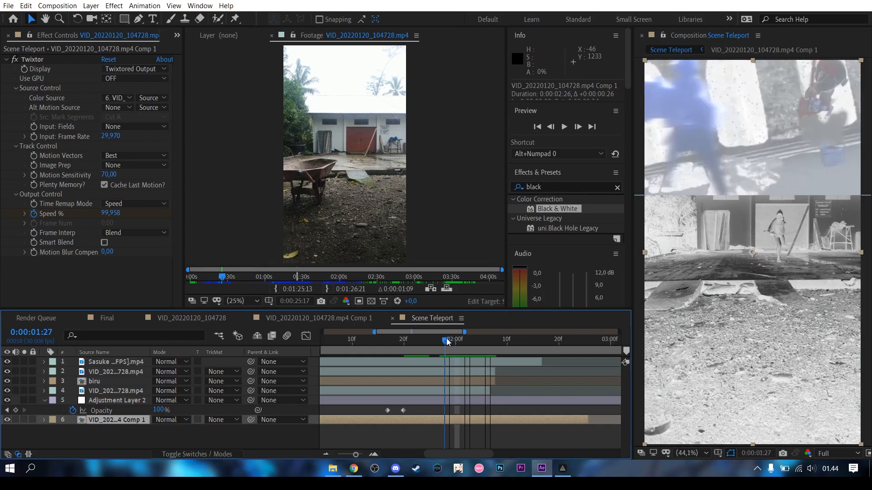
click(16, 411)
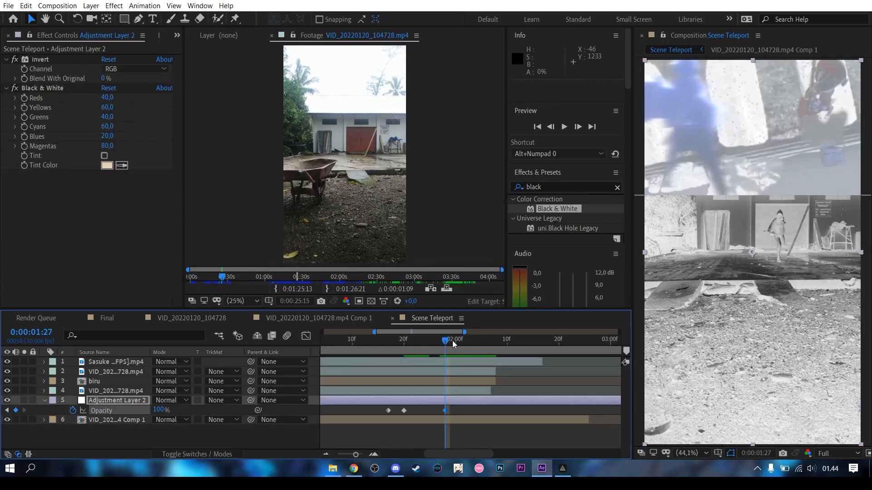
drag(448, 342, 476, 339)
click(160, 410)
text(0)
click(450, 444)
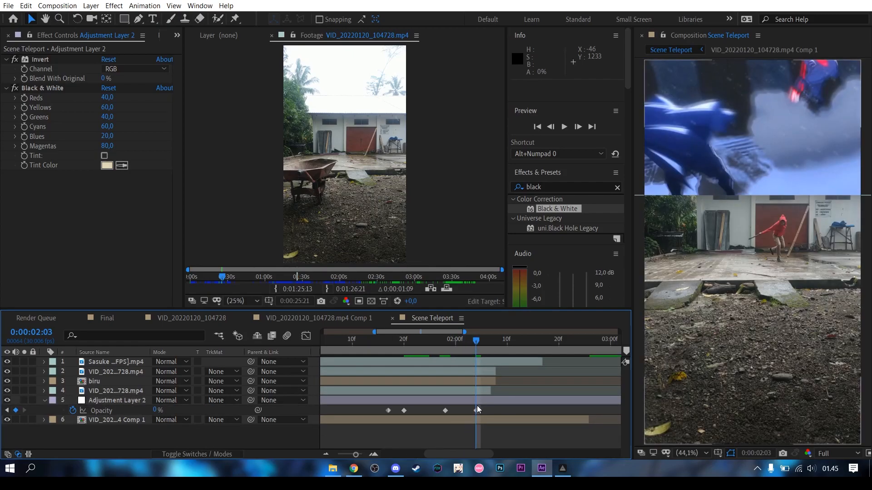
drag(476, 339, 407, 344)
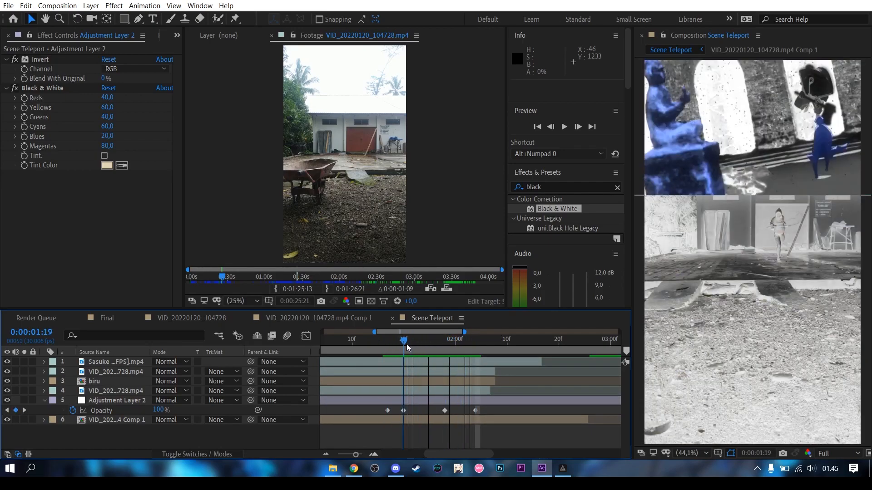
Try placing Adjustment Layer 2 above all layers, including the Sasuke reference, and preview the flash around 0:00:01:22
click(123, 398)
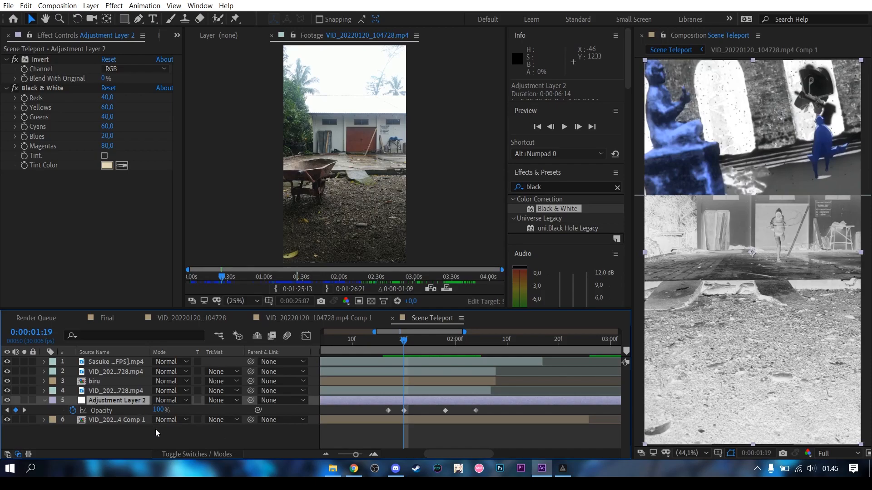
drag(440, 455, 427, 455)
drag(355, 455, 343, 454)
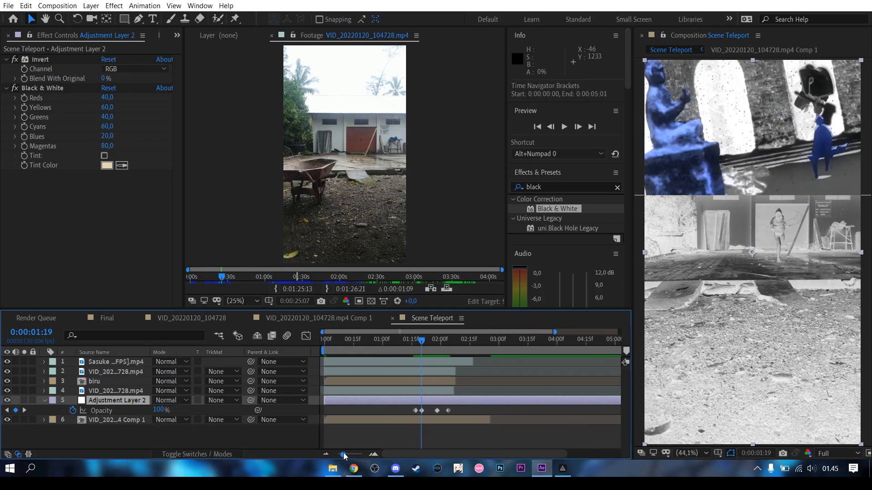
click(134, 402)
drag(134, 402, 134, 360)
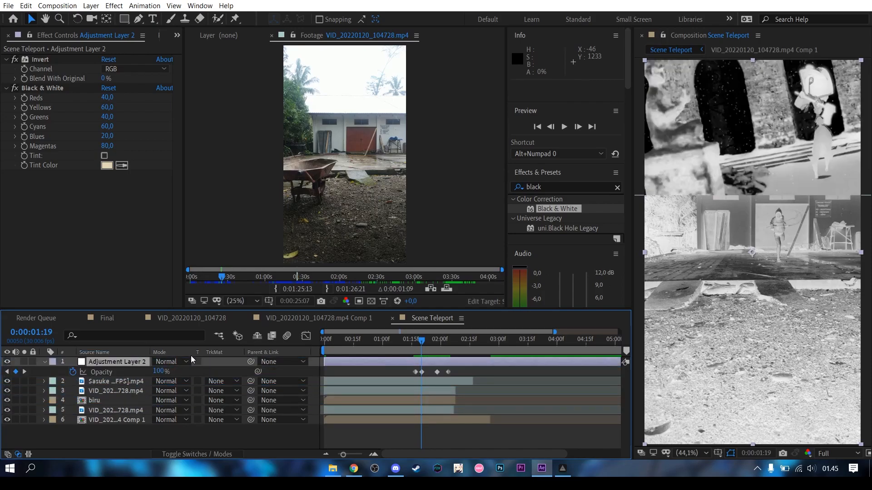
drag(385, 341, 428, 339)
Rename the red-hoodie Comp 1 layer as BG Red
drag(119, 390, 121, 418)
click(121, 418)
right_click(121, 419)
click(136, 413)
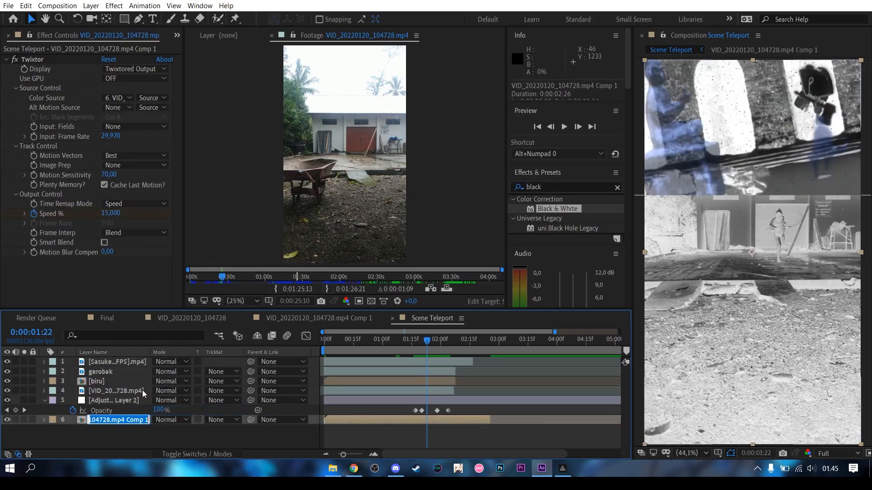
text(BG Red)
key(Return)
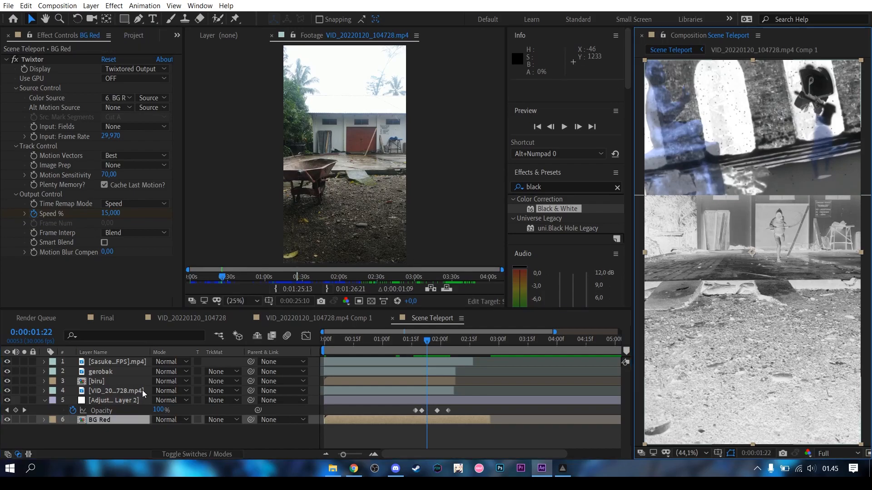
click(467, 434)
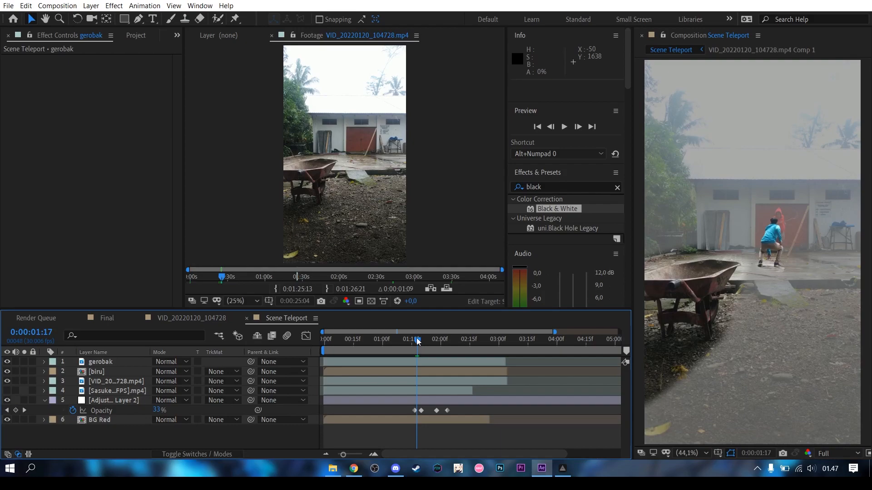
Duplicate the gerobak and blue-shirt video layers and place both copies at the top of the layer stack
click(419, 383)
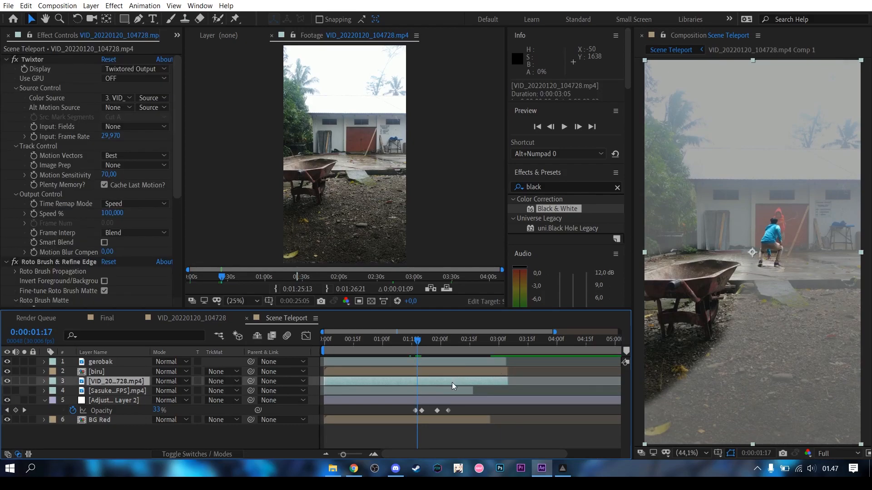
ctrl+click(433, 363)
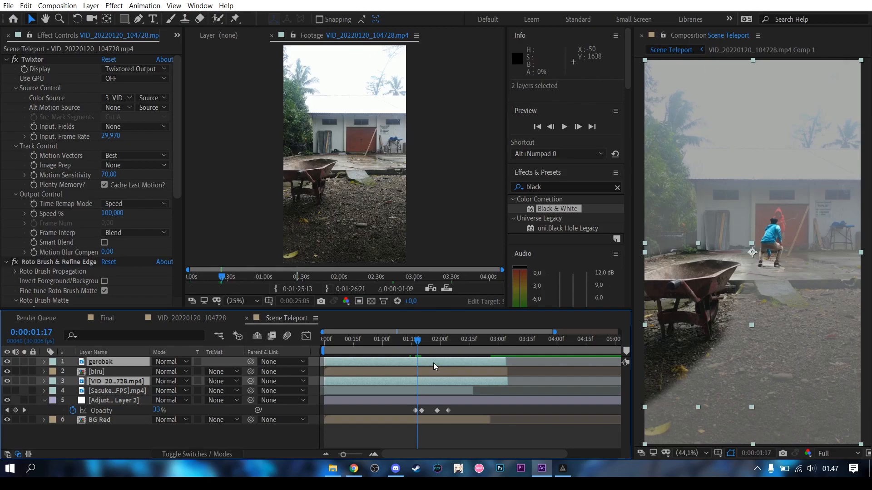
key(ctrl+d)
drag(132, 391, 132, 370)
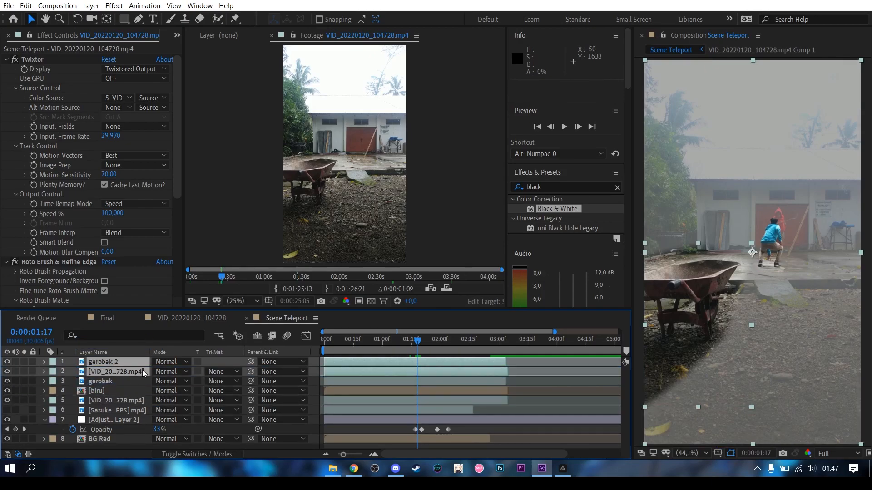
Freeze the frame of both duplicated layers at 0:00:01:17
right_click(423, 373)
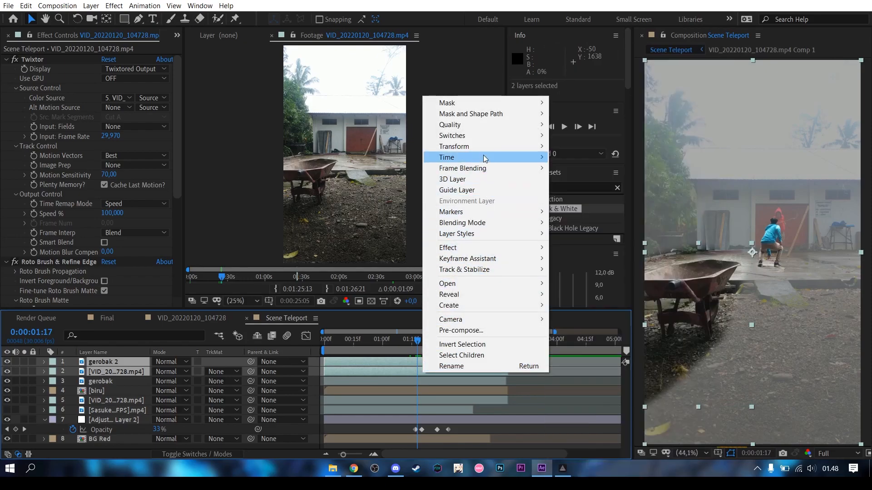
mouse_move(486, 157)
click(590, 190)
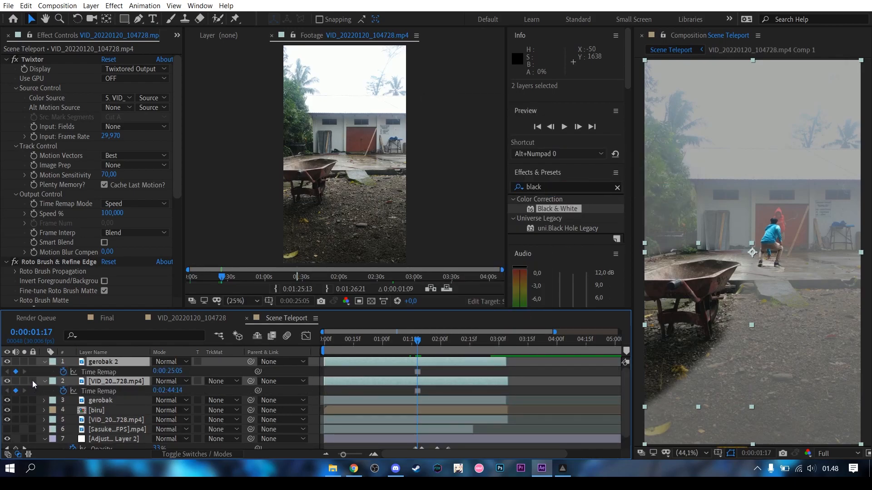
Delete the masks from the duplicated gerobak 2 layer
click(44, 380)
click(45, 374)
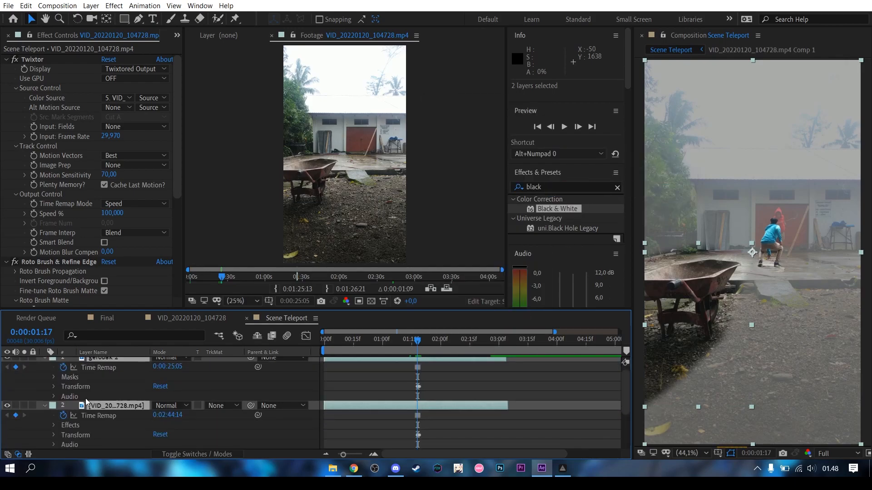
click(112, 396)
scroll(131, 411, up, 1)
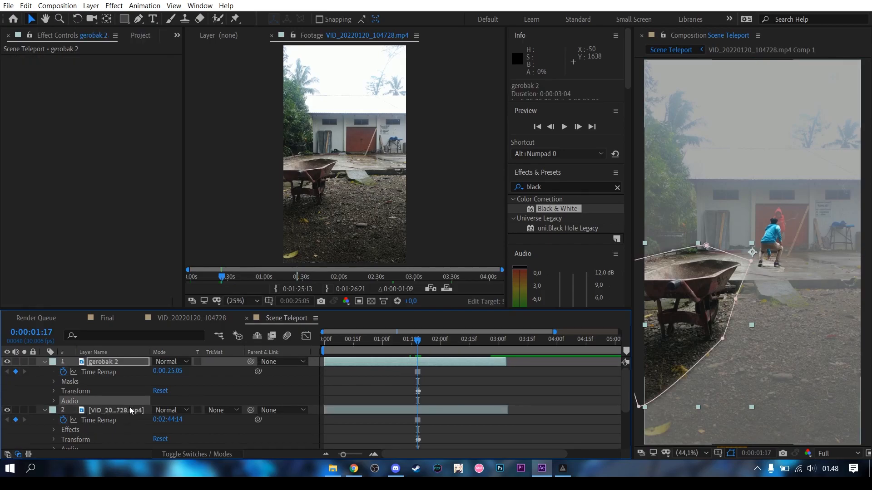
click(78, 430)
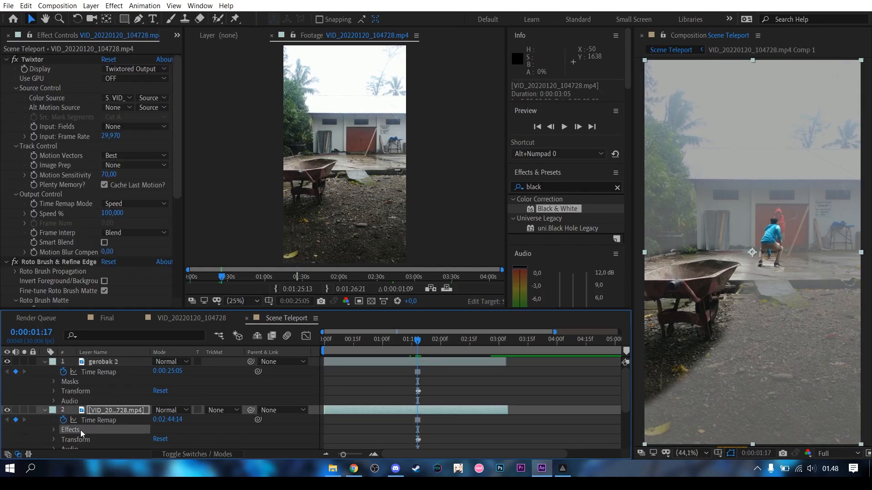
click(78, 385)
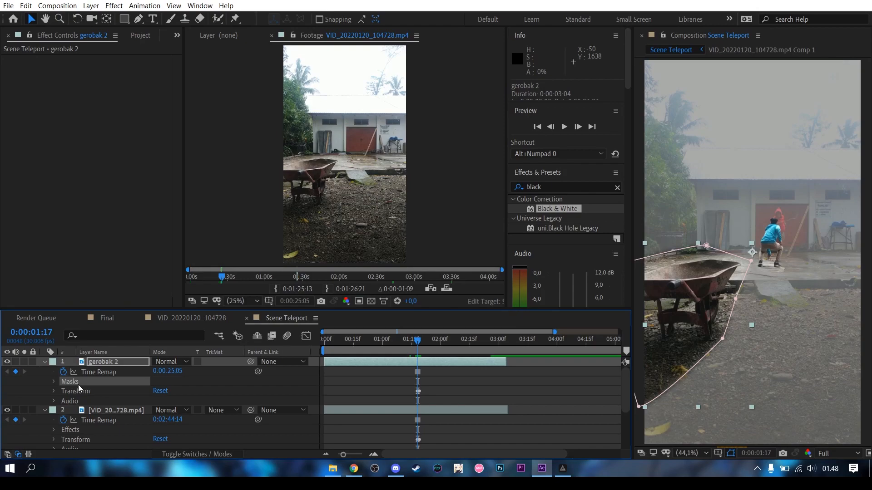
key(Delete)
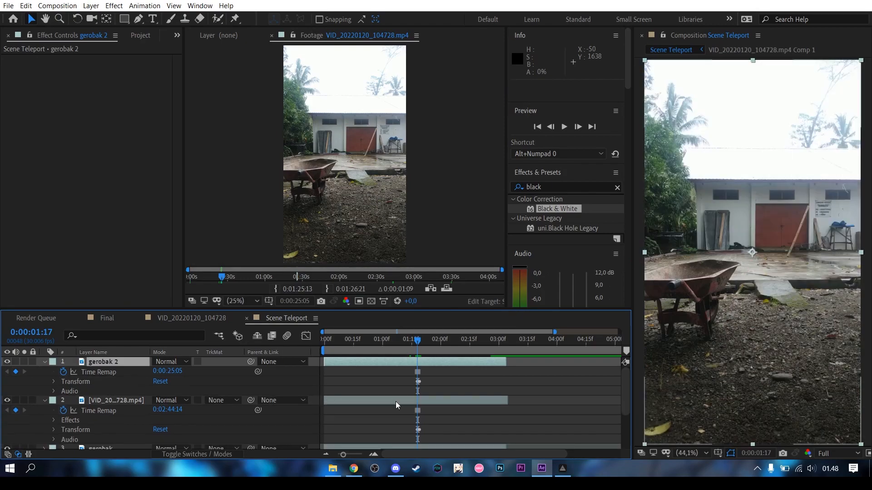
Remove the Twixtor and Roto Brush & Refine Edge effects from the duplicated blue-shirt layer
click(404, 399)
click(46, 62)
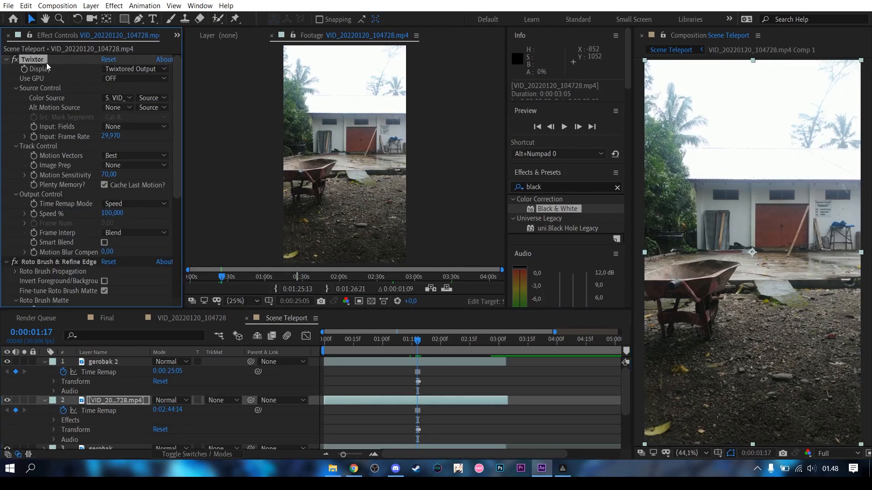
key(Delete)
click(49, 59)
key(Delete)
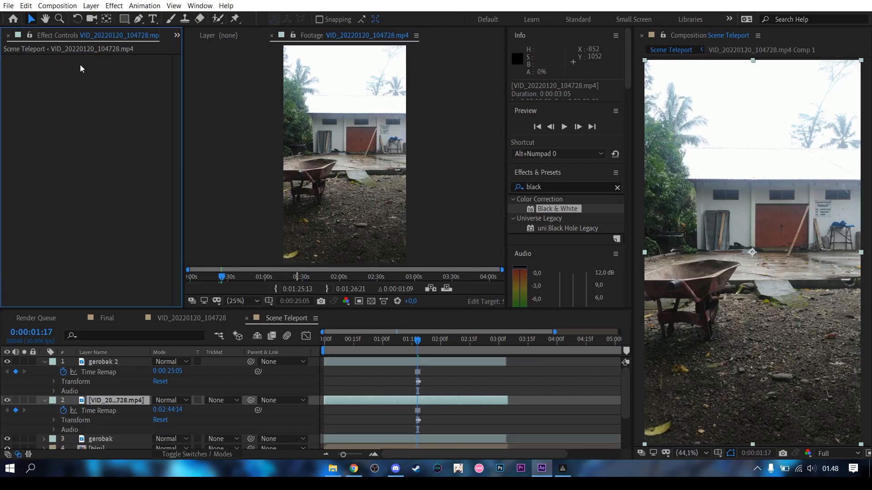
Collapse the properties of the two frozen layers, select the blue-shirt copy and hide gerobak 2
click(448, 385)
click(45, 400)
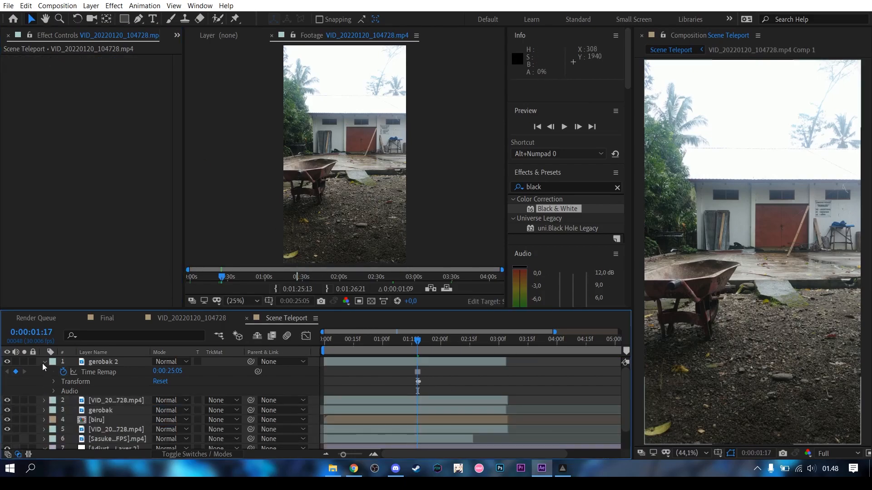
click(44, 362)
click(394, 370)
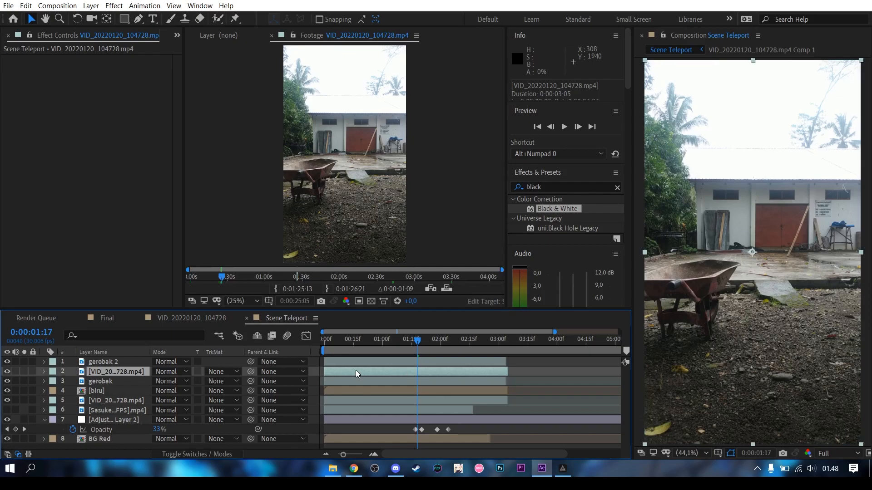
click(8, 362)
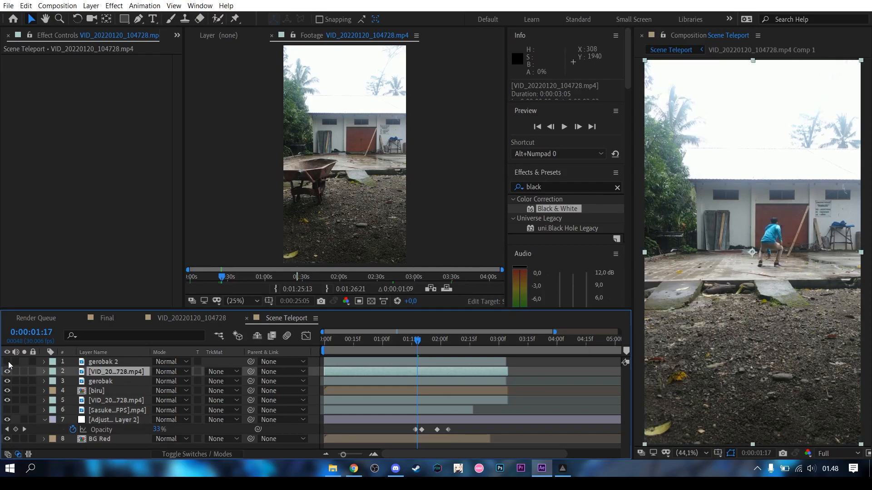
Trace a mask with the Pen tool around the blue-shirt man on the frozen copy, from his left foot over the head
scroll(786, 214, up, 4)
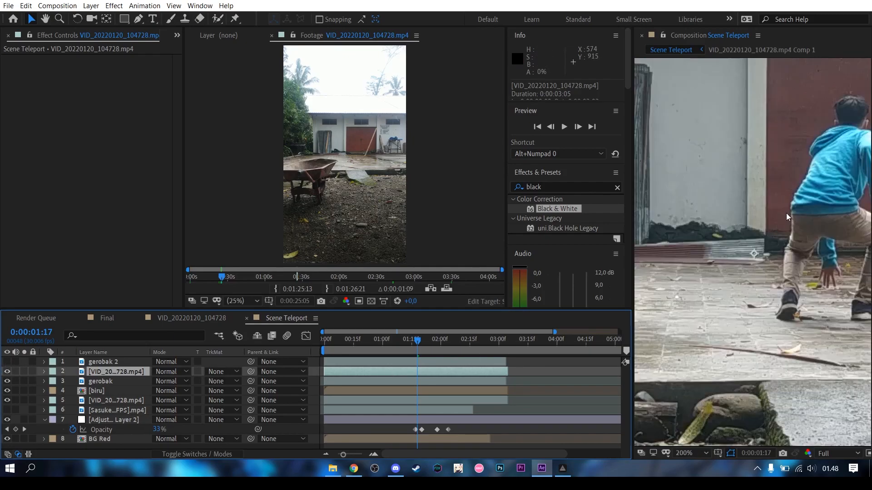
drag(806, 188, 700, 210)
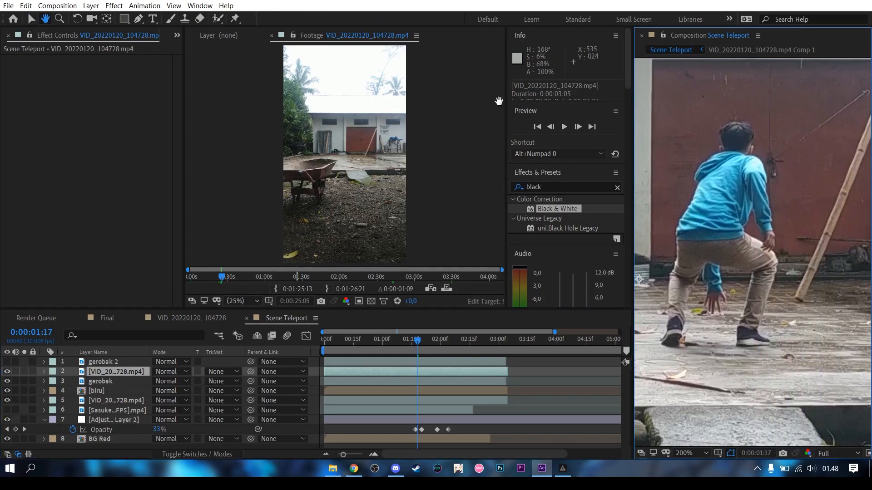
key(g)
click(659, 339)
click(665, 329)
click(665, 309)
click(675, 263)
click(677, 241)
click(678, 223)
click(688, 206)
click(697, 192)
click(696, 174)
click(711, 157)
click(719, 152)
click(719, 135)
click(730, 120)
click(751, 125)
click(757, 142)
click(780, 250)
click(782, 299)
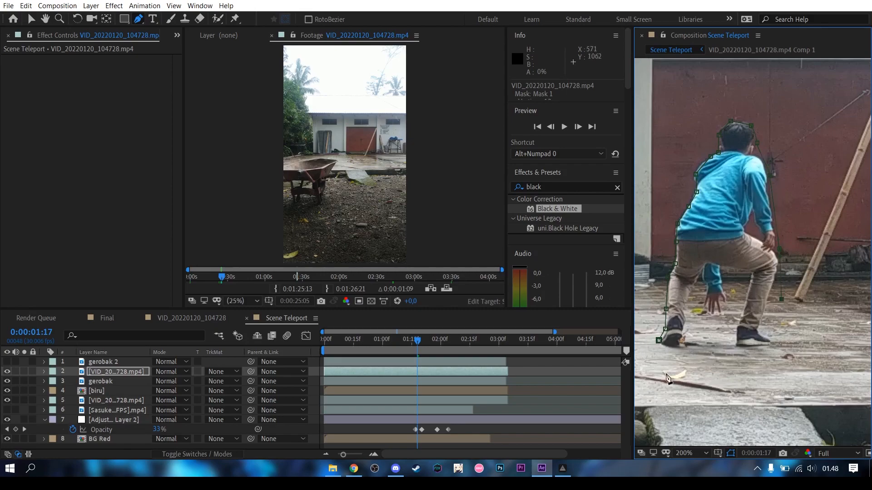
Make the gerobak 2 layer visible again and select it together with the frozen blue-shirt copy
click(6, 361)
click(432, 365)
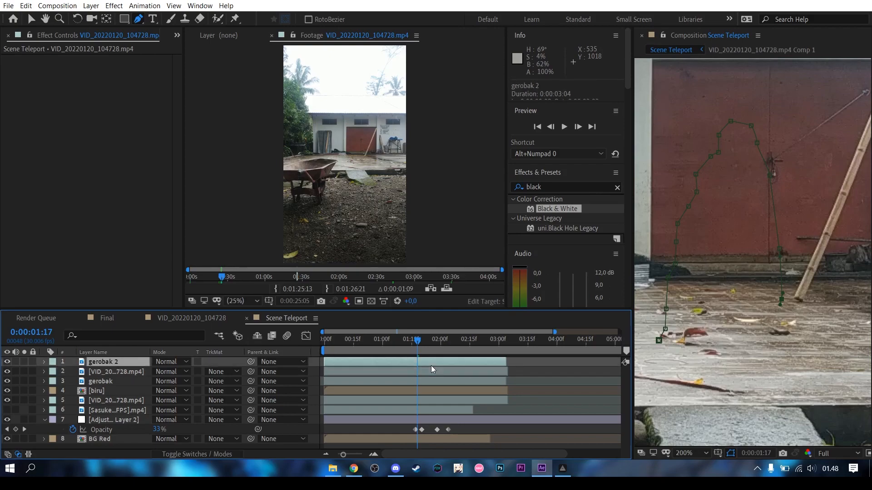
scroll(681, 315, down, 4)
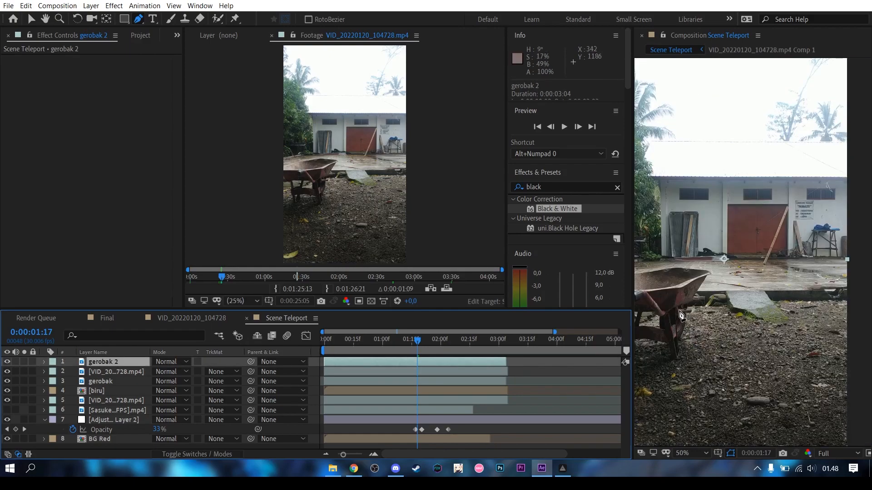
click(434, 375)
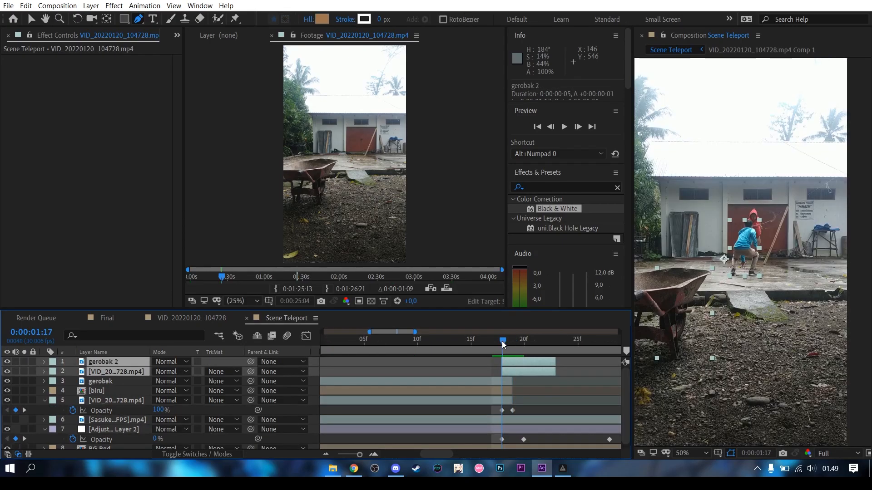
Show the Sasuke reference clip at 0:00:01:20 and extend both frozen layers to a duration of 0:00:01:17
mouse_move(520, 339)
mouse_down()
mouse_move(529, 339)
mouse_move(509, 344)
mouse_move(538, 343)
mouse_up()
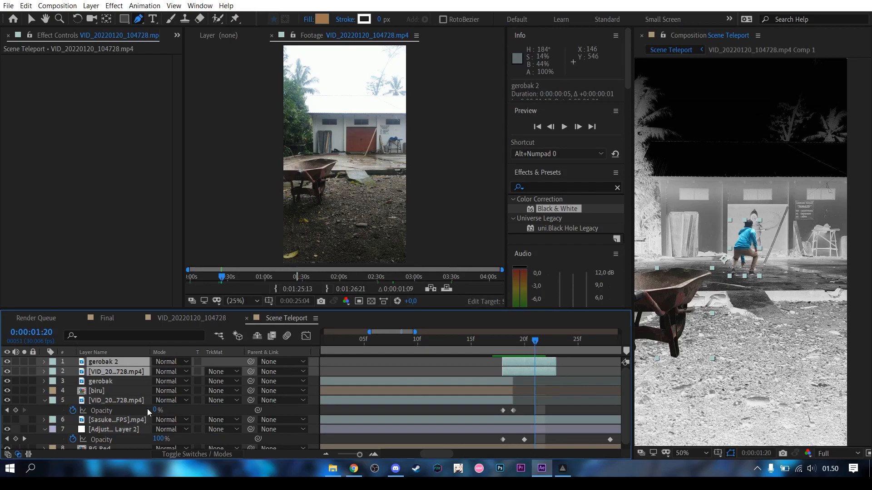
click(7, 420)
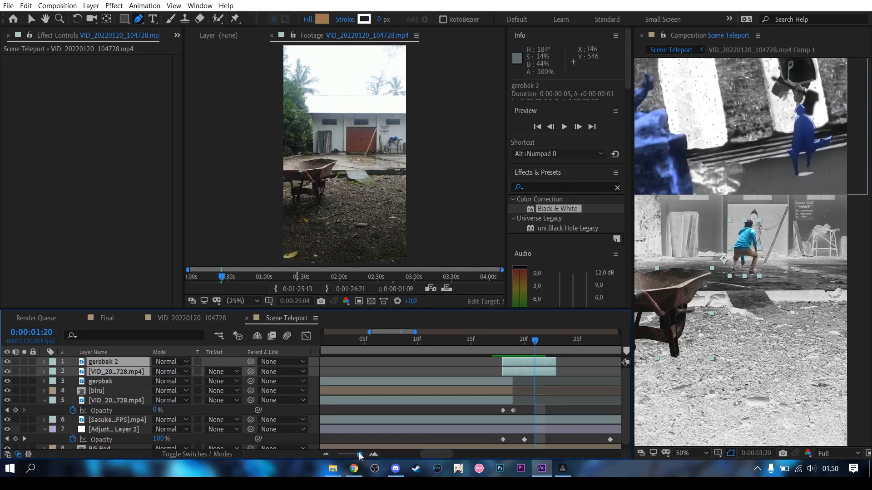
drag(359, 454, 351, 454)
drag(477, 366, 610, 365)
drag(413, 451, 463, 451)
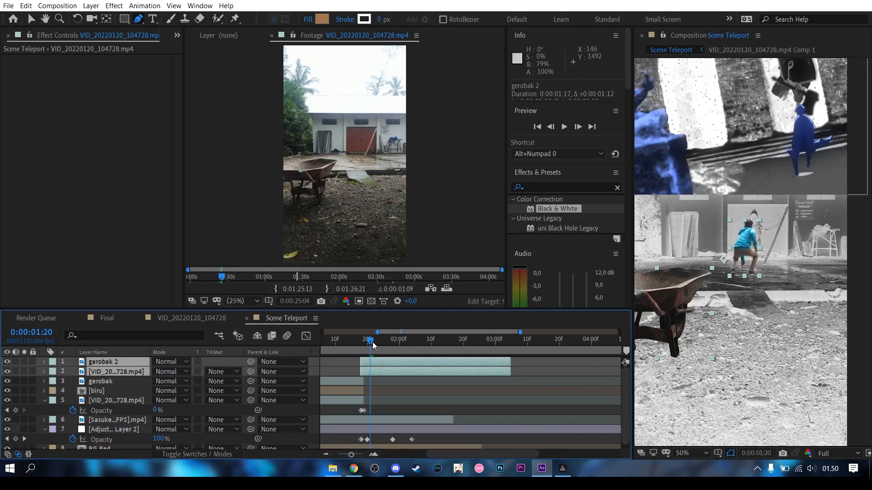
Split both frozen layers into short consecutive segments, starting with cuts at 0:00:01:21 and 0:00:01:22
key(v)
drag(369, 340, 370, 341)
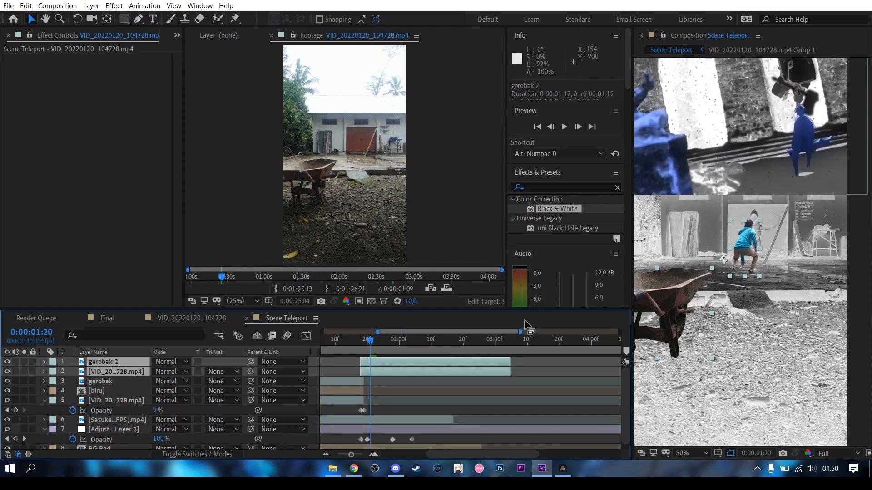
drag(371, 341, 374, 342)
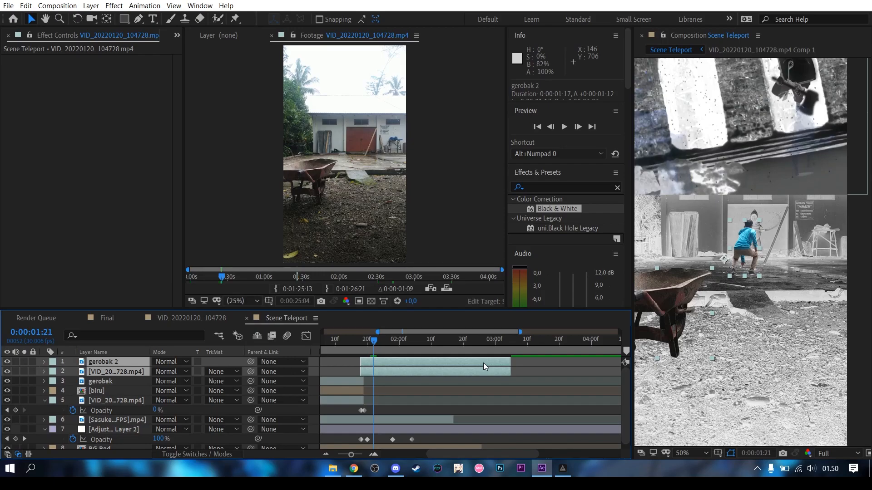
key(ctrl+shift+d)
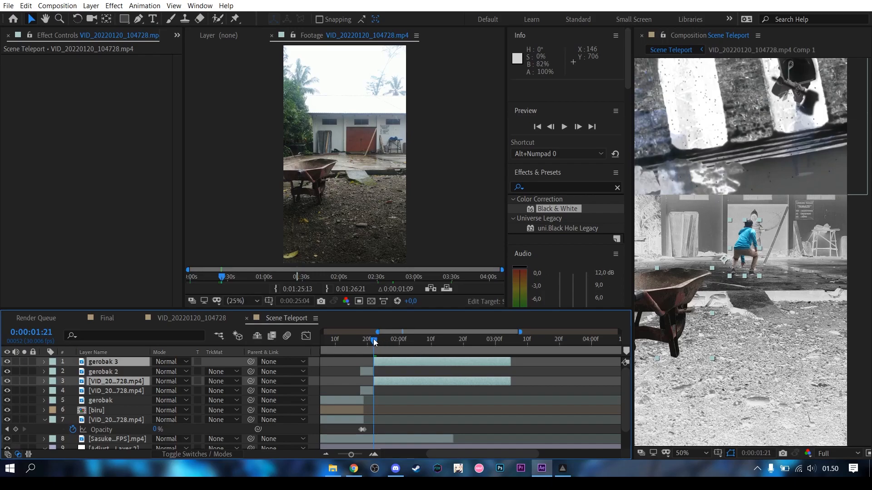
drag(374, 338, 377, 339)
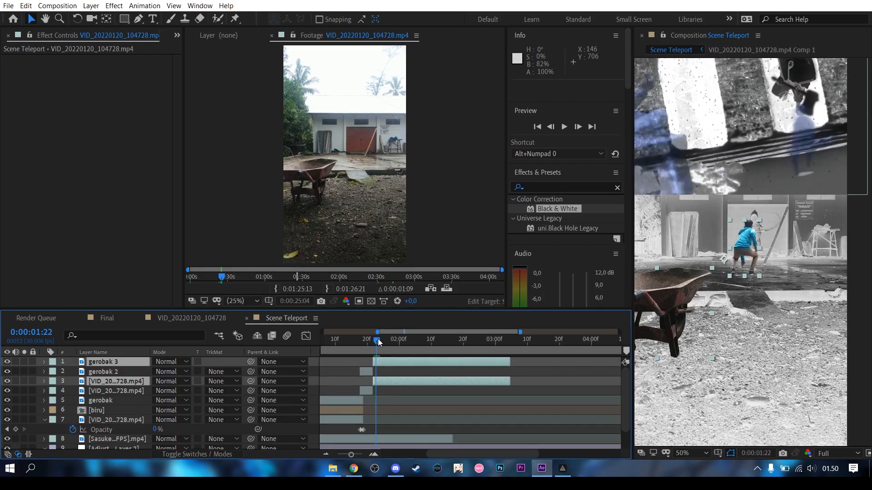
key(ctrl+shift+d)
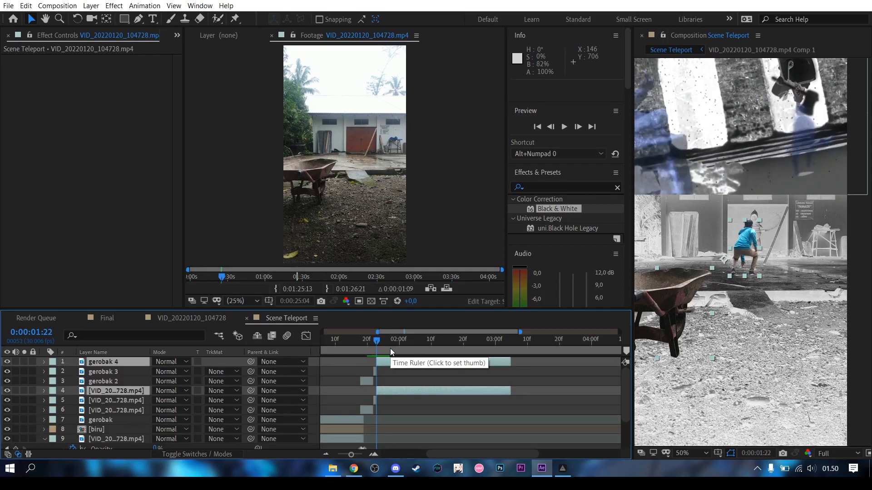
drag(380, 339, 384, 340)
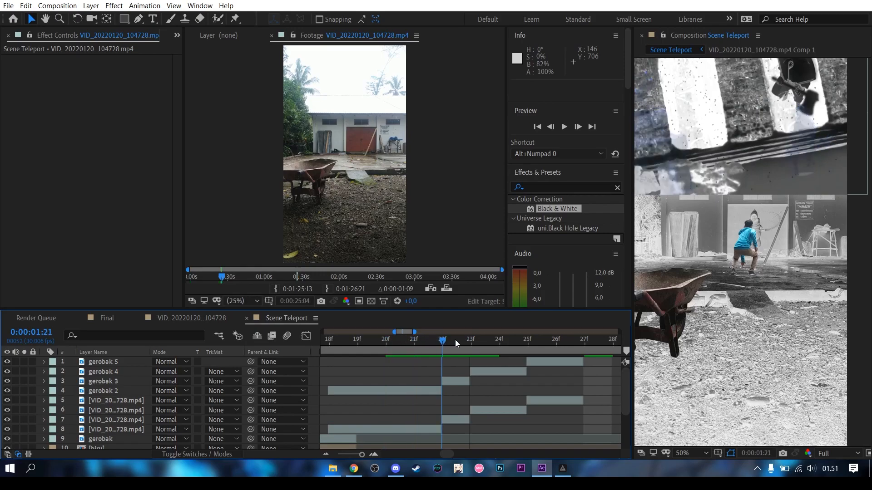
Set the opacity of gerobak 3 and the matching blue-shirt segment at 0:00:01:21 to 34%
drag(455, 340, 436, 342)
click(452, 382)
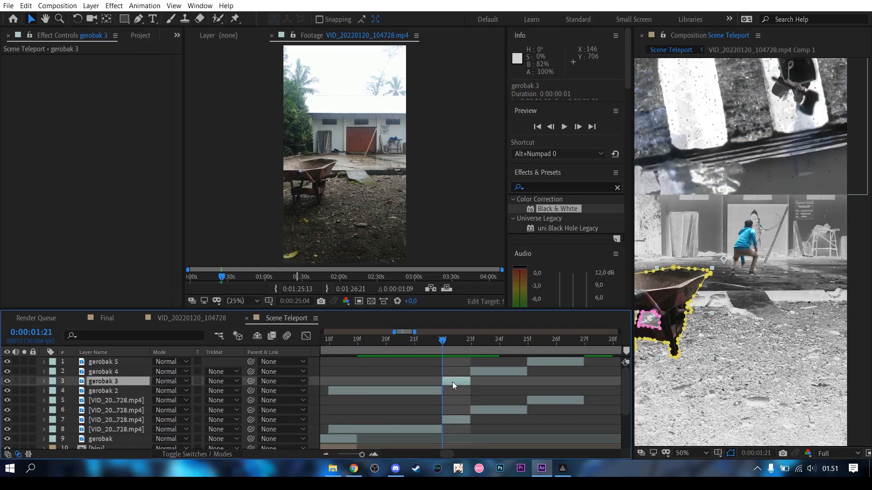
ctrl+click(458, 419)
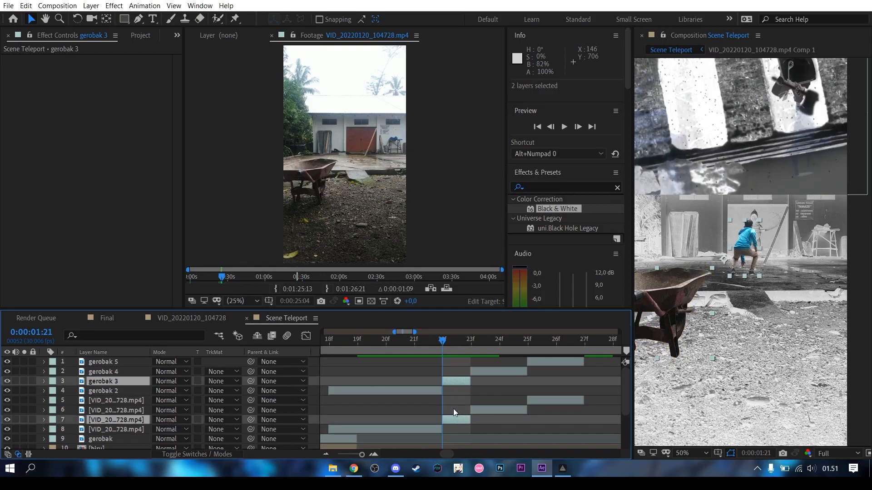
key(t)
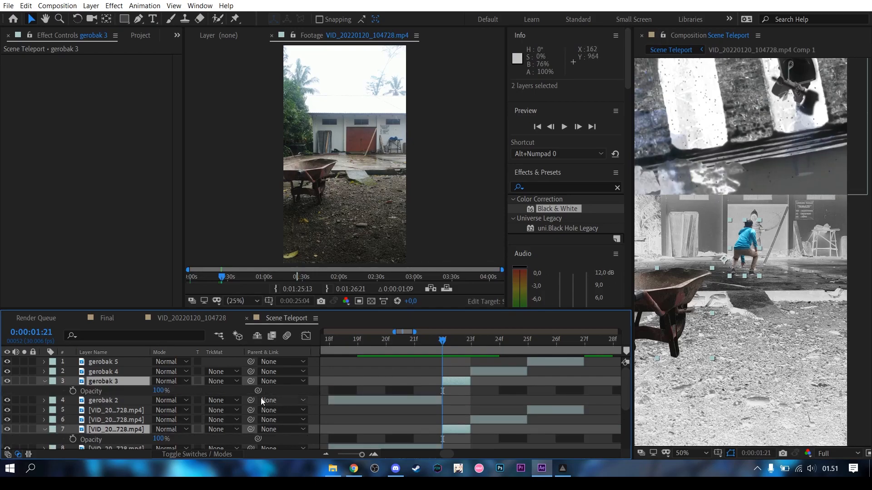
drag(162, 392, 125, 393)
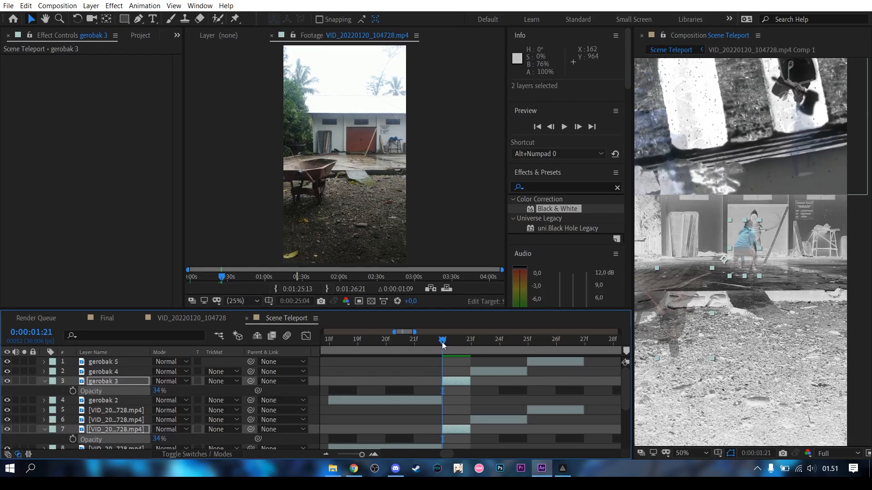
Move to 0:00:01:22 and collapse the opacity properties of gerobak 3 and its matching blue-shirt segment
drag(446, 344, 478, 342)
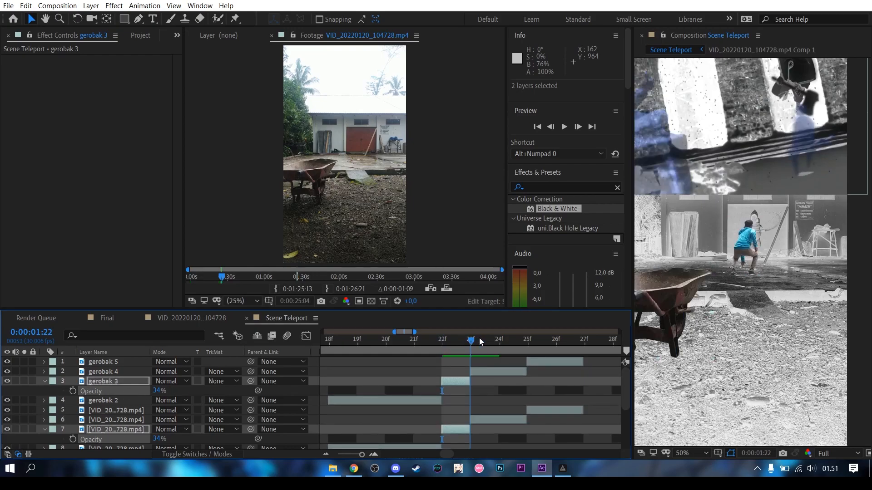
click(492, 369)
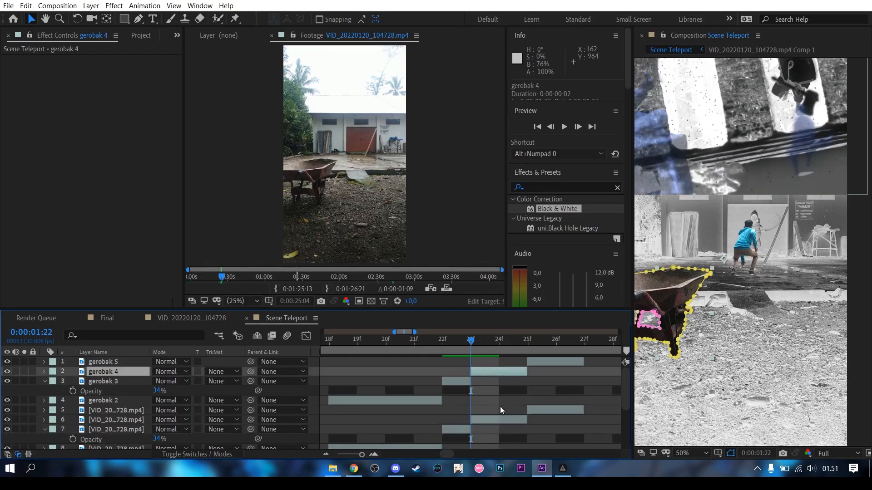
click(455, 430)
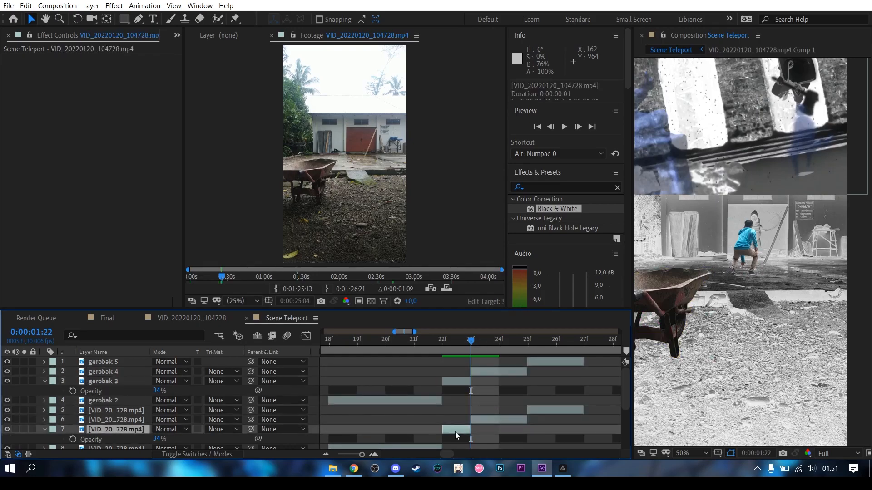
key(ctrl+alt+t)
key(u)
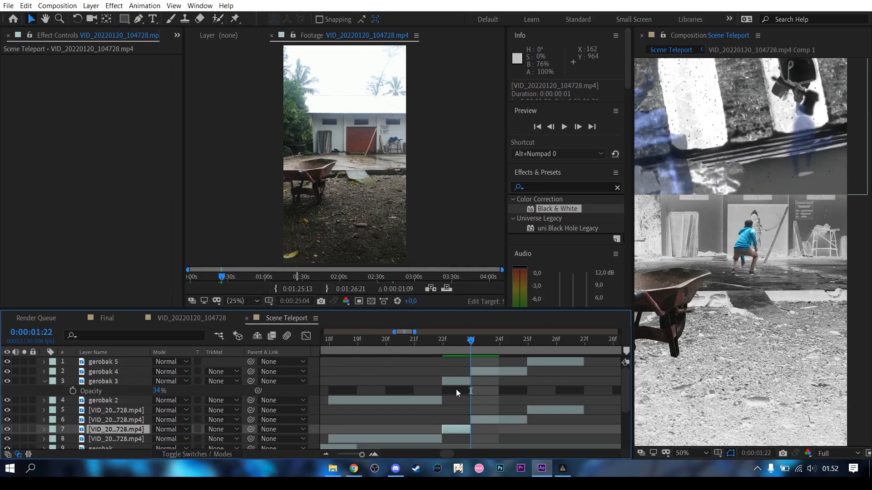
click(454, 383)
key(u)
key(u)
Set the opacity of gerobak 4 and the matching blue-shirt segment at 0:00:01:22 to 59%
click(489, 373)
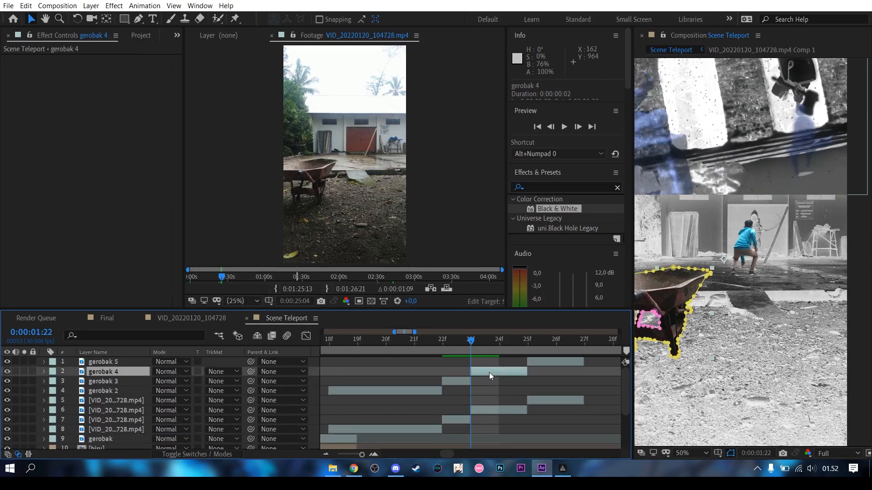
shift+click(494, 412)
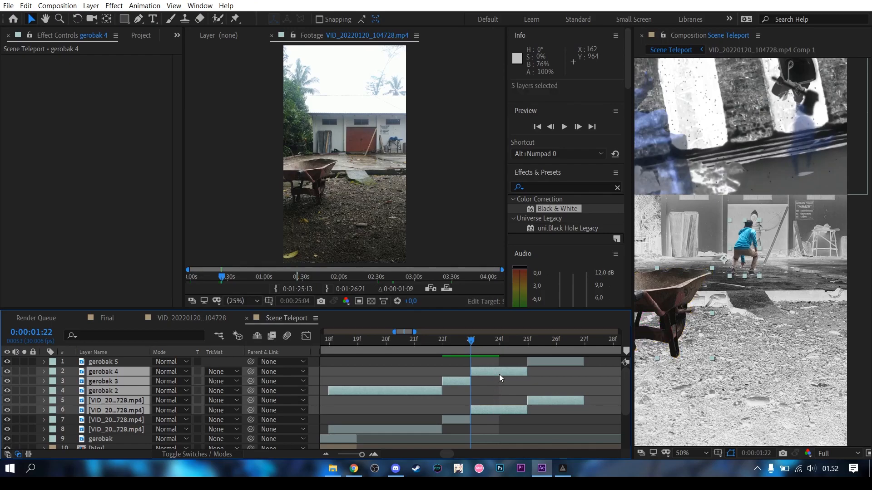
click(497, 371)
ctrl+click(500, 409)
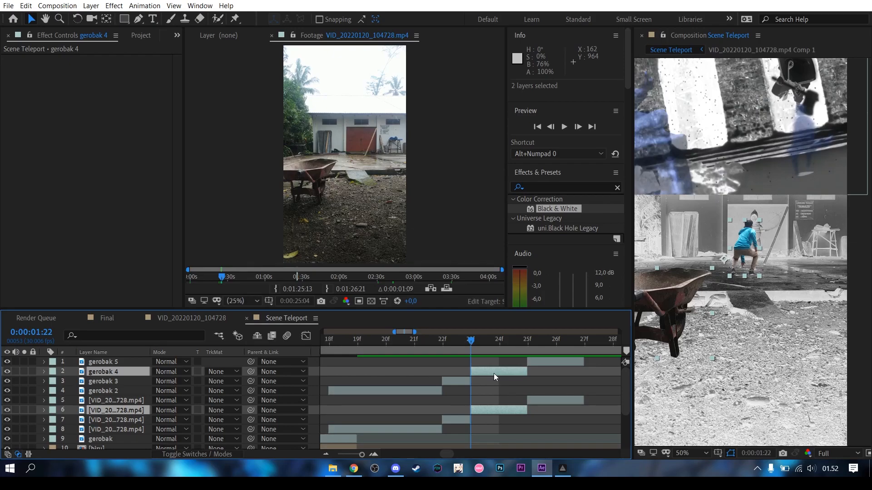
key(t)
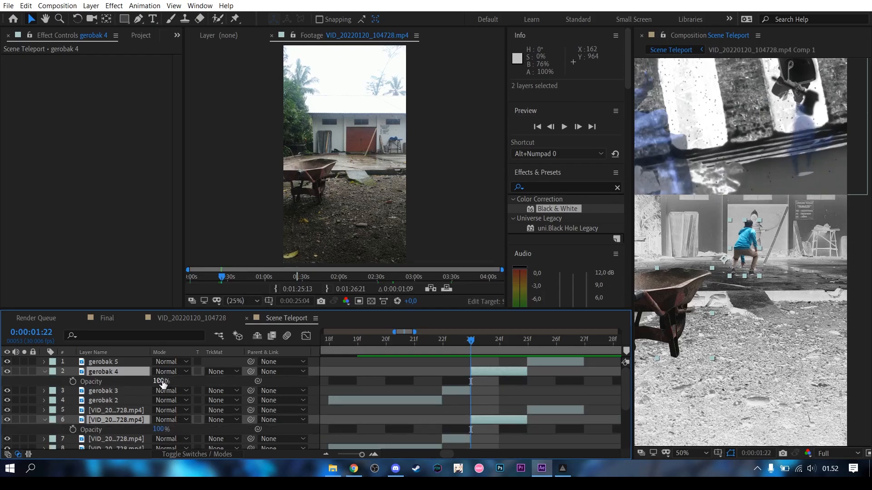
drag(160, 381, 138, 380)
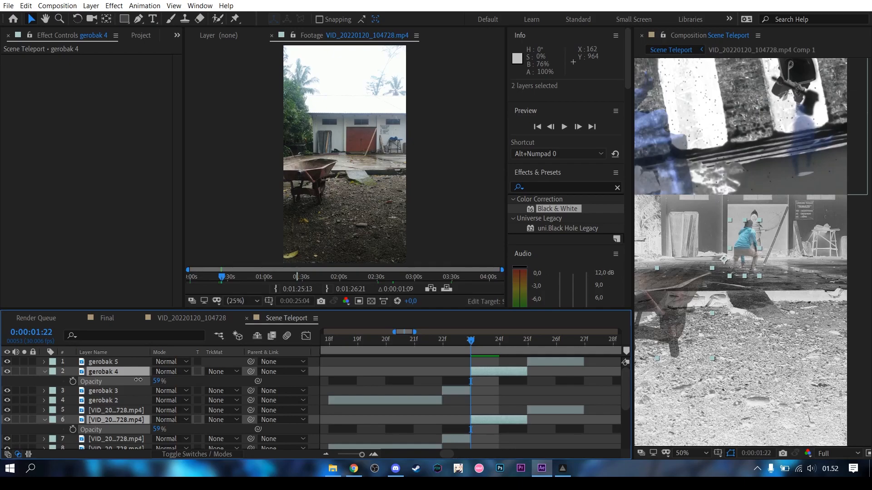
drag(138, 380, 139, 380)
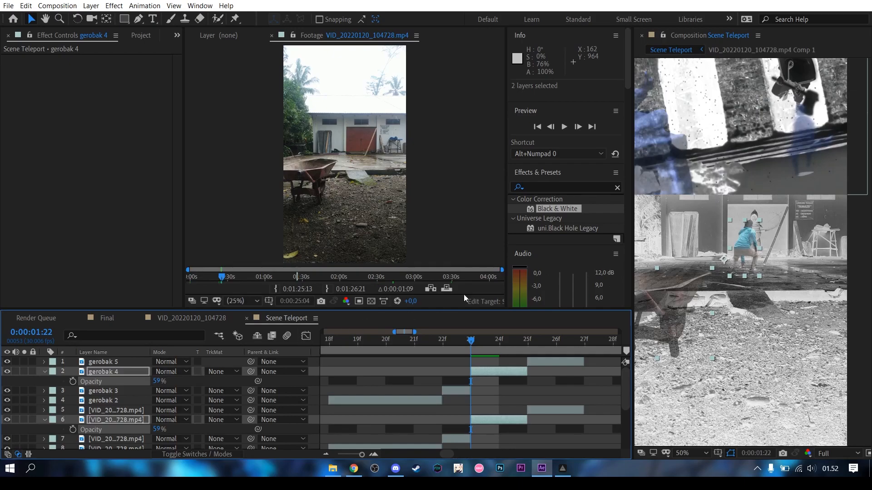
Compare the fading figure in the reference clip with the semi-transparent blue-shirt man at 0:00:01:22
scroll(777, 132, up, 2)
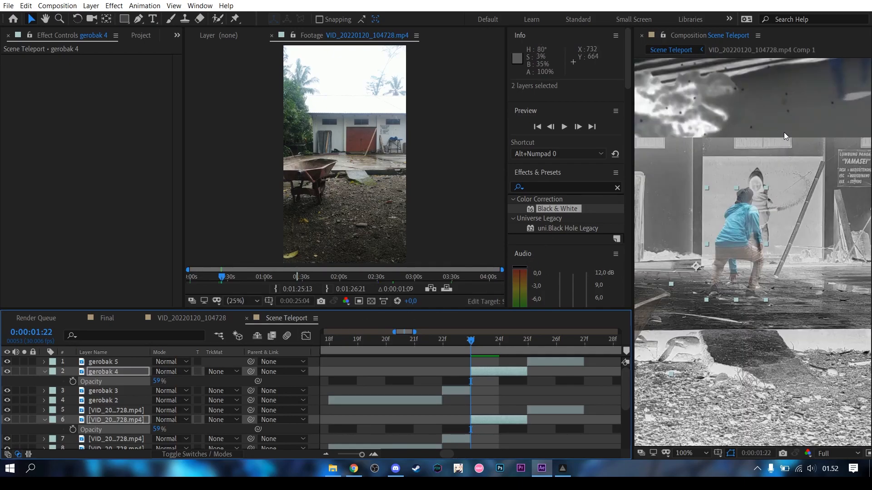
key(space)
drag(786, 128, 725, 287)
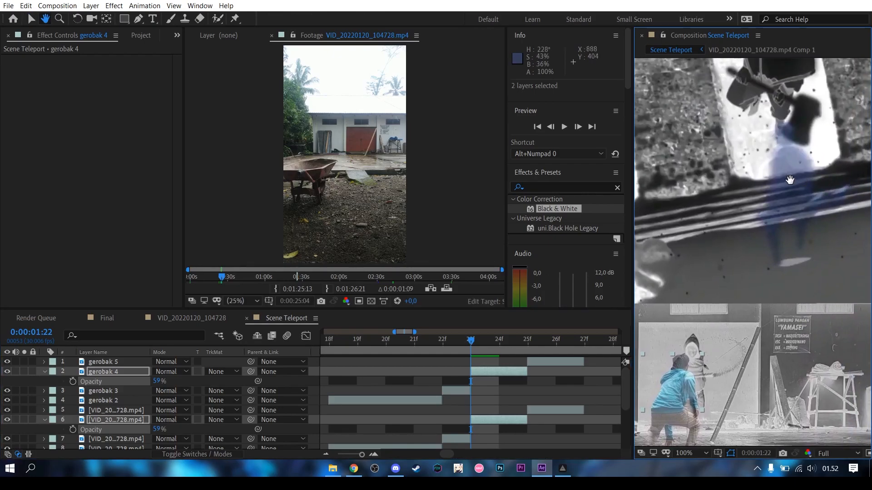
scroll(790, 181, down, 1)
drag(764, 196, 827, 176)
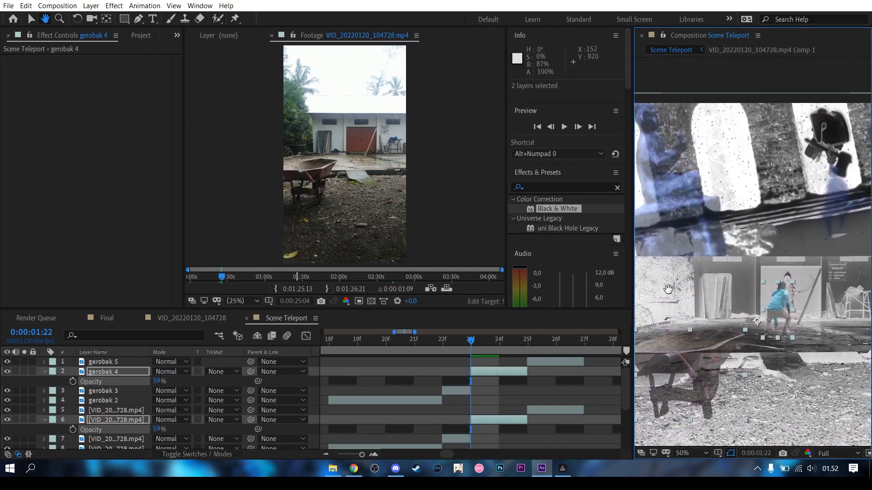
key(v)
click(531, 396)
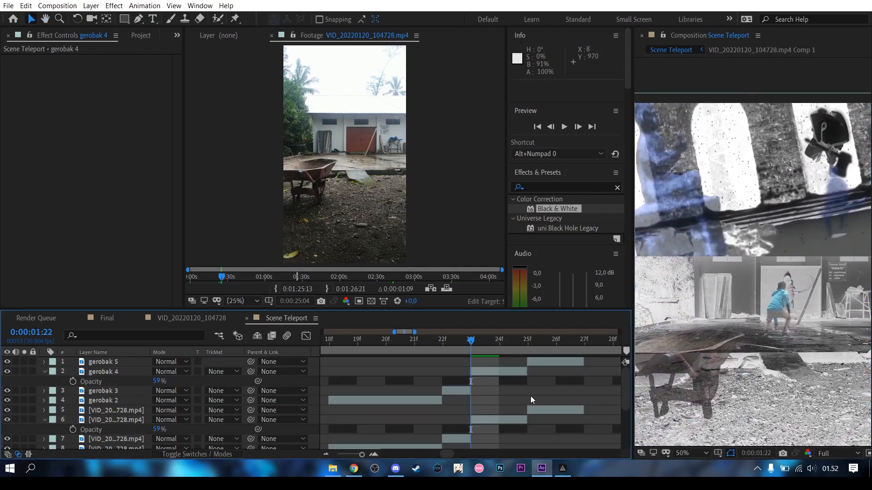
Apply a Gaussian Blur to the blue-shirt segment at 0:00:01:22 with Horizontal blur dimensions and blurriness 41.1
click(498, 420)
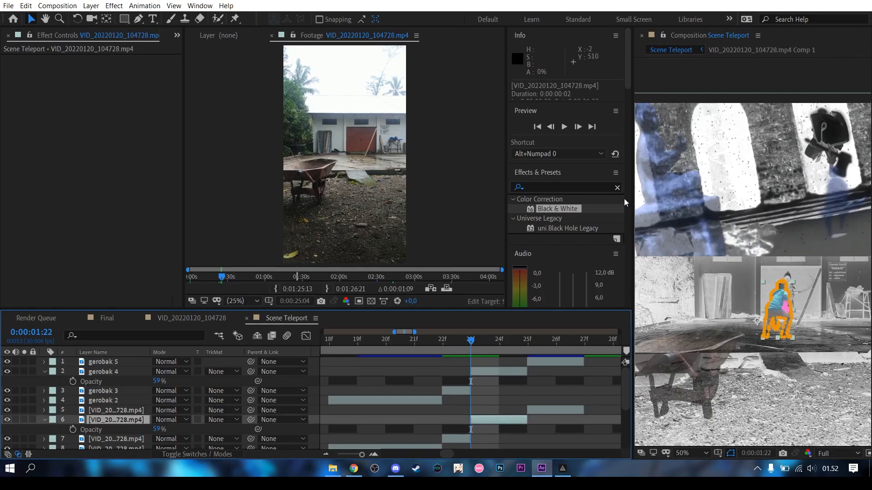
click(617, 187)
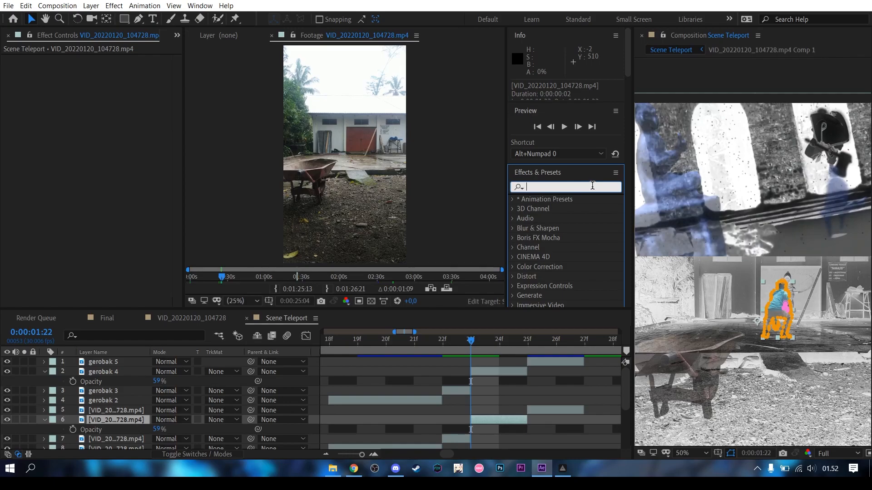
text(ga)
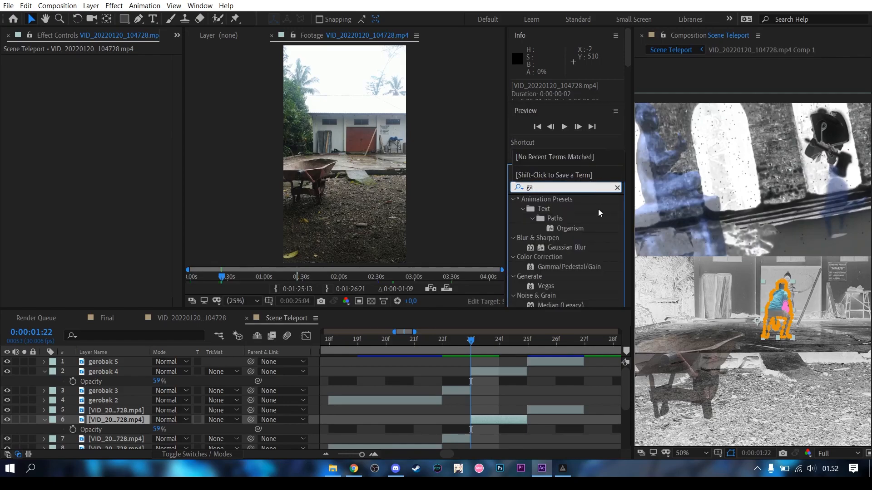
drag(568, 248, 500, 420)
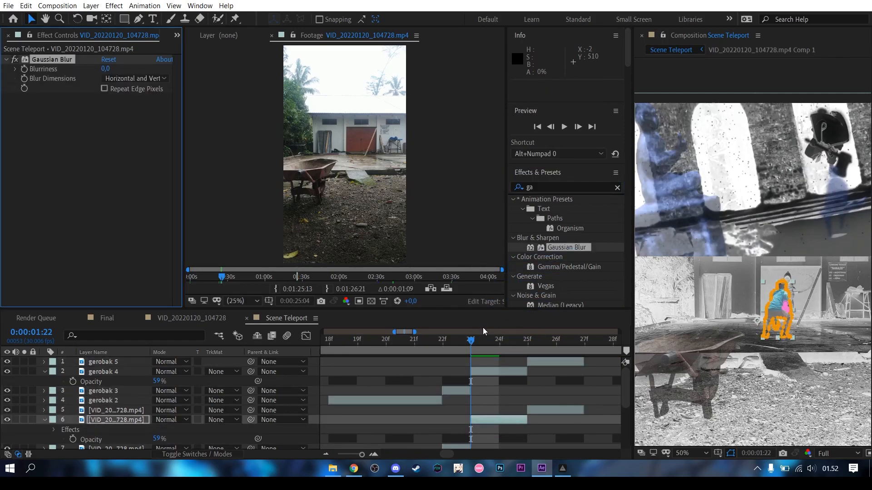
click(122, 80)
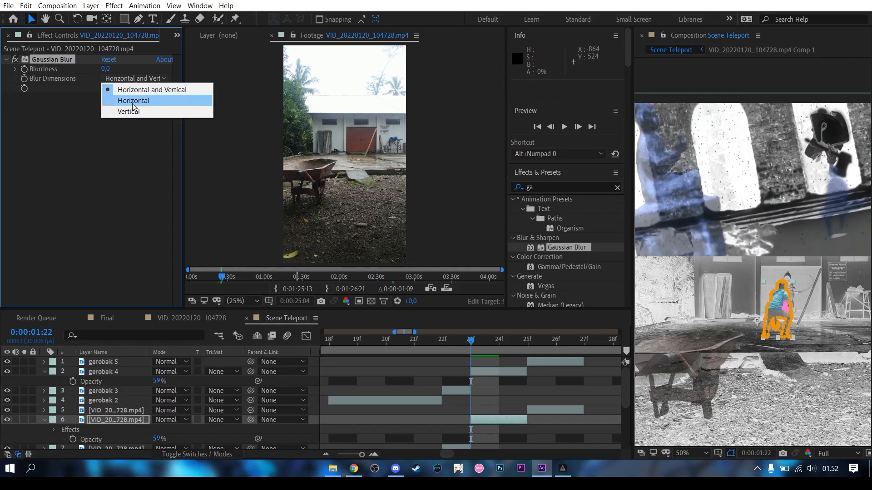
click(133, 100)
drag(105, 69, 416, 97)
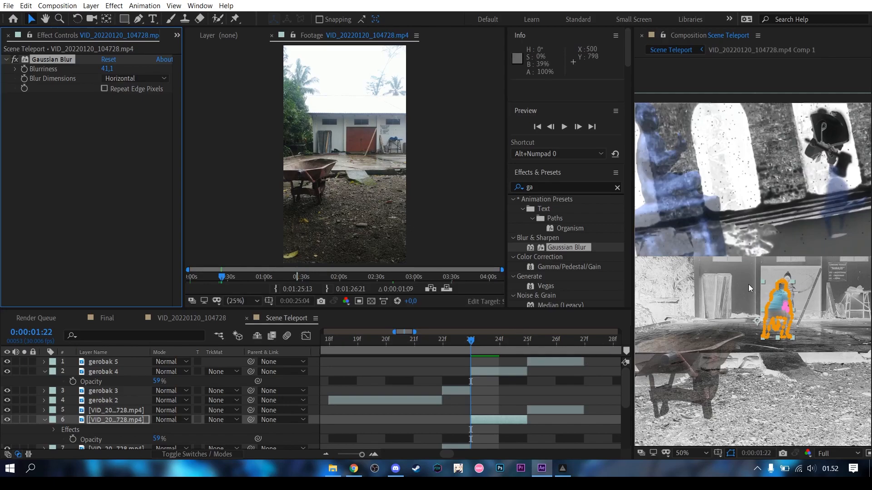
click(699, 452)
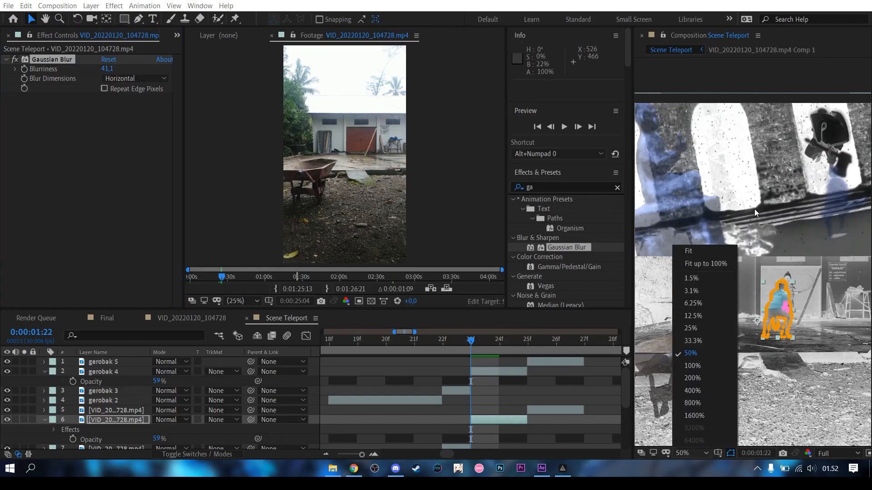
click(485, 350)
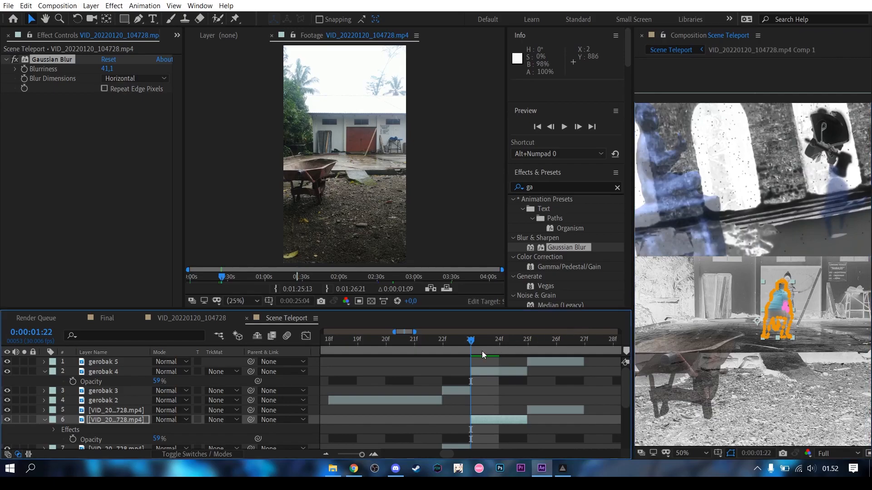
Keyframe the opacity of gerobak 4 and the matching blue-shirt segment at 59% on 0:00:01:22 and 66% on 0:00:01:23
drag(470, 342, 499, 341)
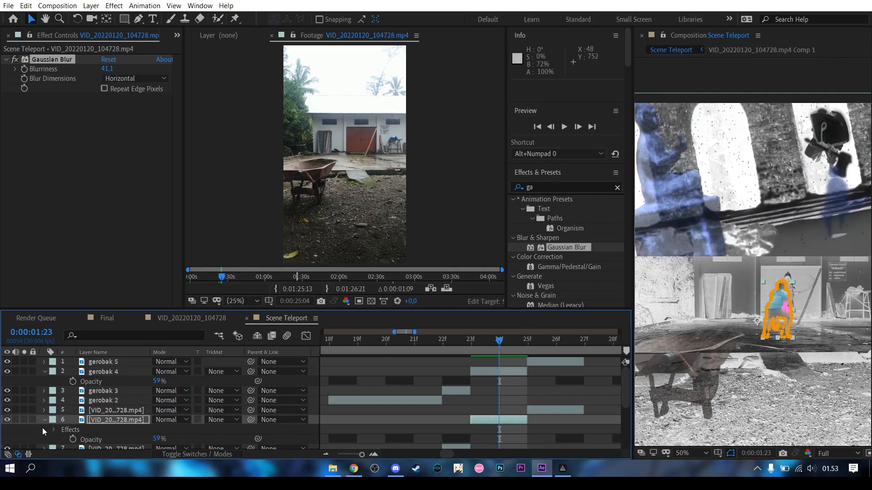
click(74, 439)
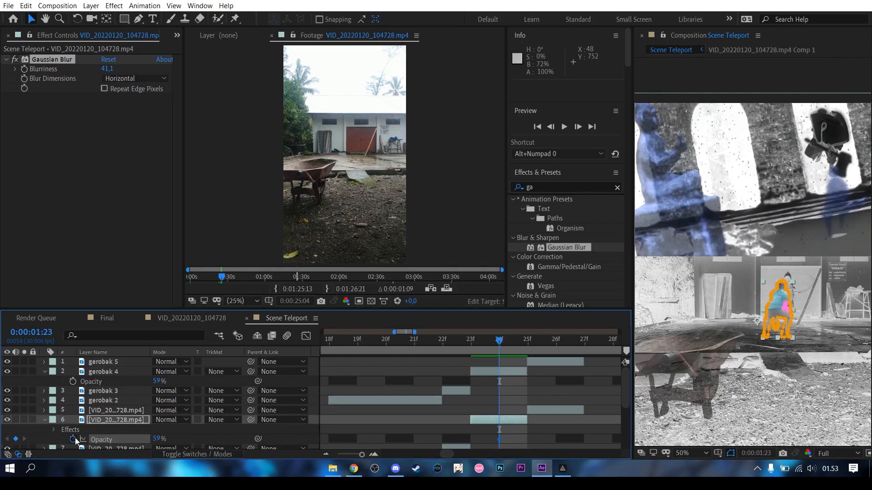
click(73, 382)
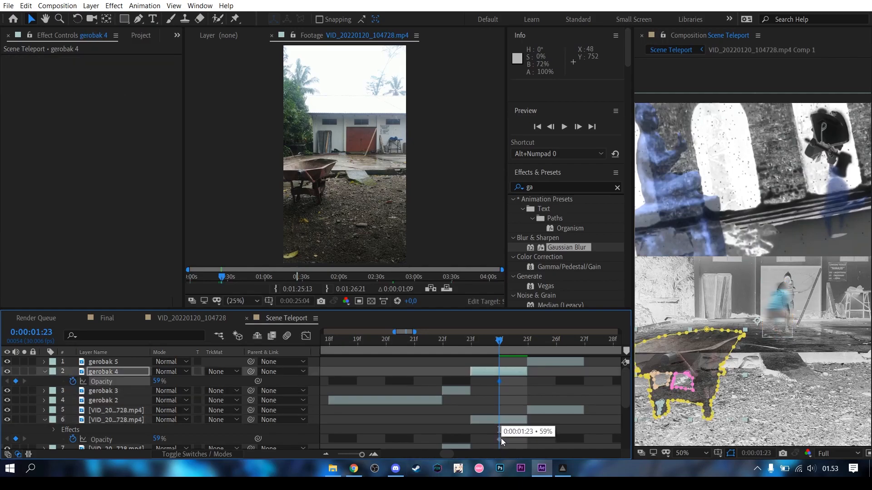
drag(489, 441, 473, 440)
drag(502, 383, 484, 383)
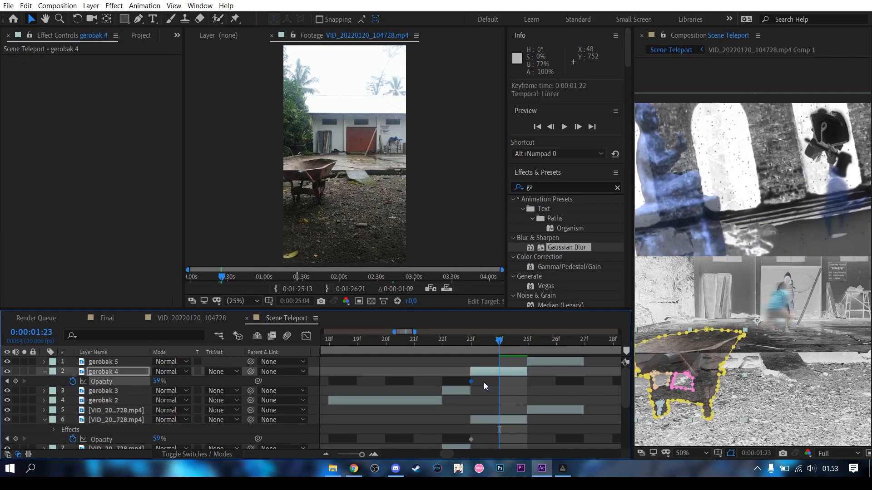
ctrl+click(510, 421)
mouse_move(165, 440)
mouse_down()
mouse_move(171, 435)
mouse_move(159, 436)
mouse_up()
Add opacity keyframes of 30% at 0:00:01:24 to gerobak 5 and its matching blue-shirt segment
drag(500, 344, 530, 341)
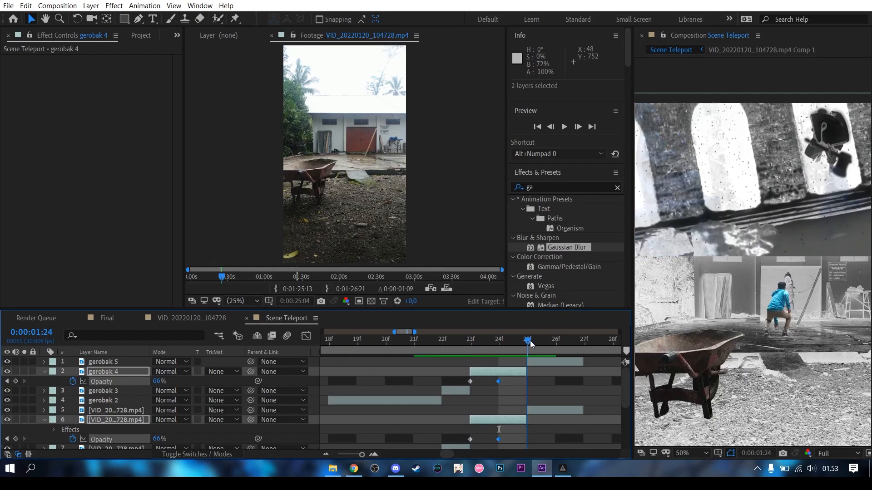
click(540, 363)
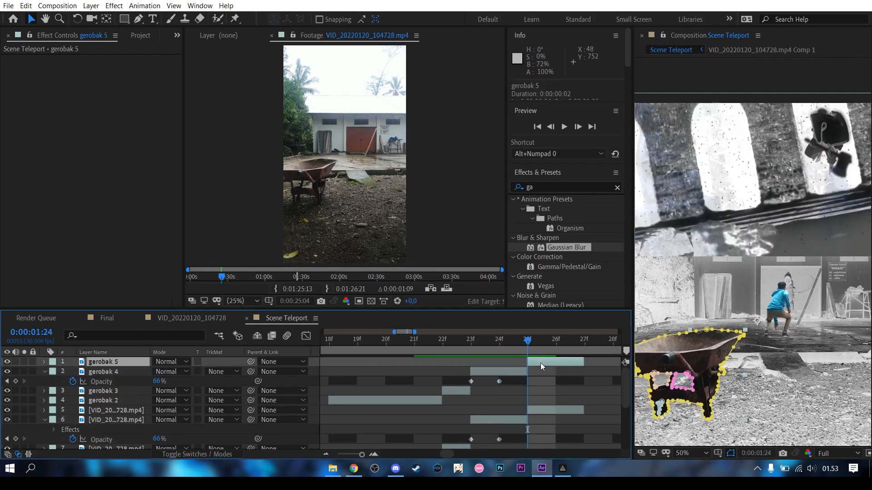
shift+click(551, 411)
click(555, 400)
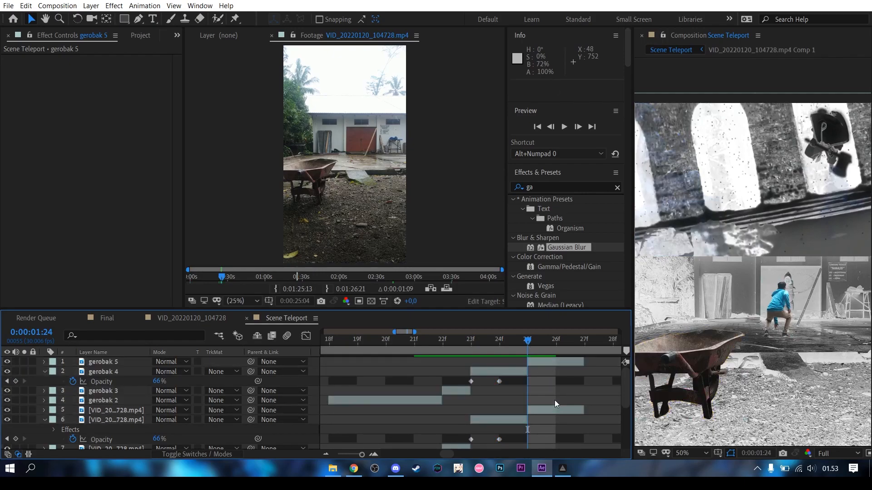
click(548, 364)
click(509, 339)
click(527, 340)
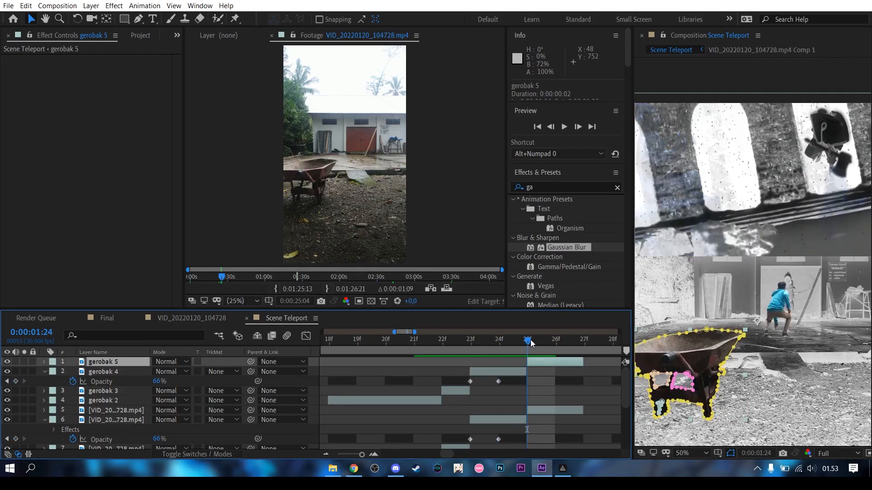
drag(494, 345, 537, 342)
click(549, 410)
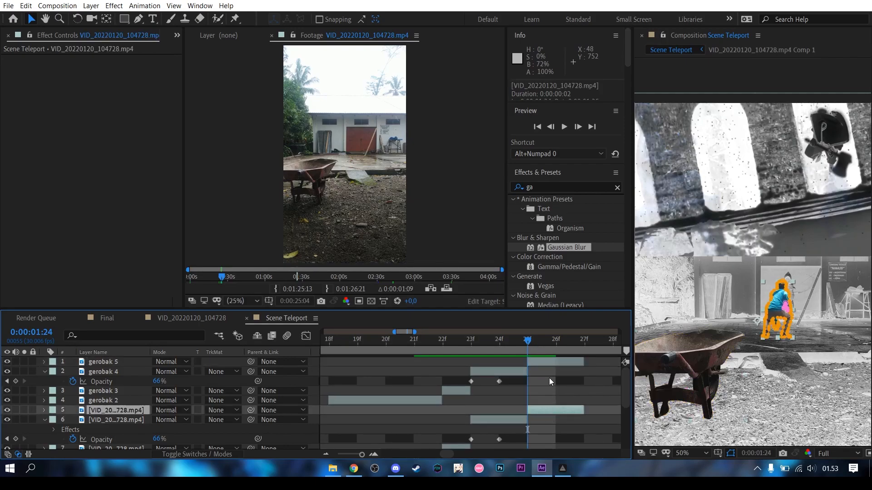
ctrl+click(549, 363)
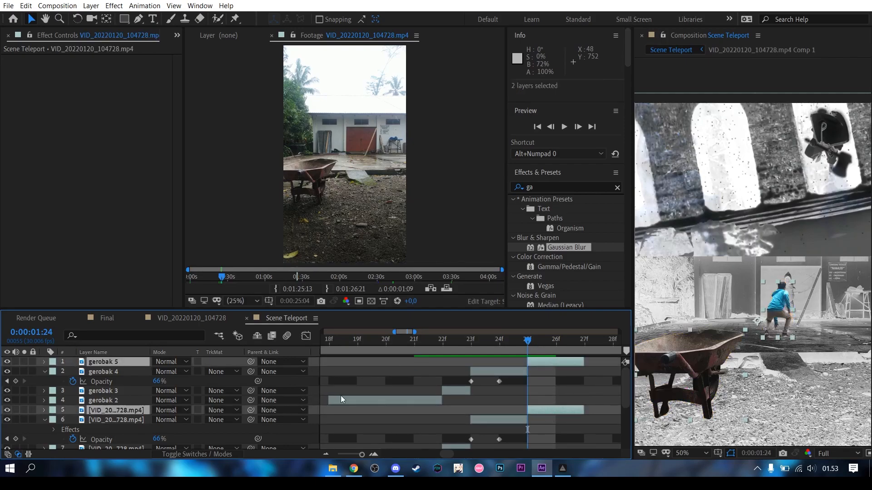
key(t)
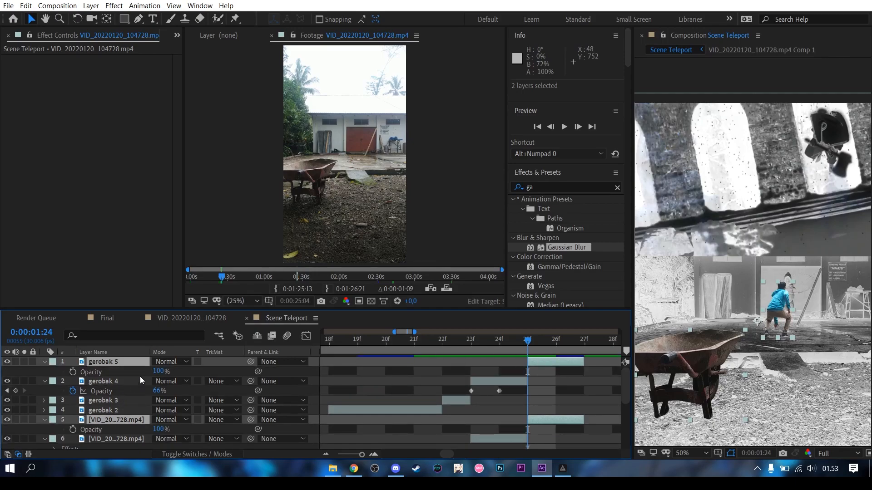
click(73, 372)
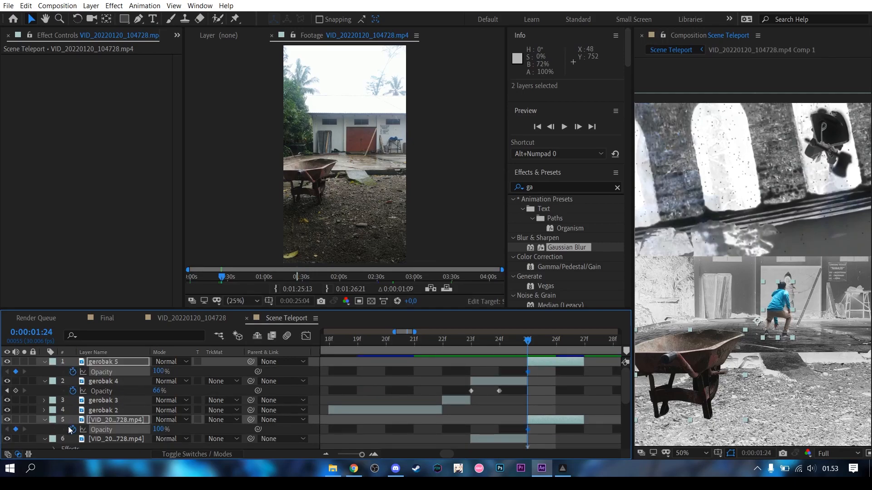
drag(159, 370, 120, 369)
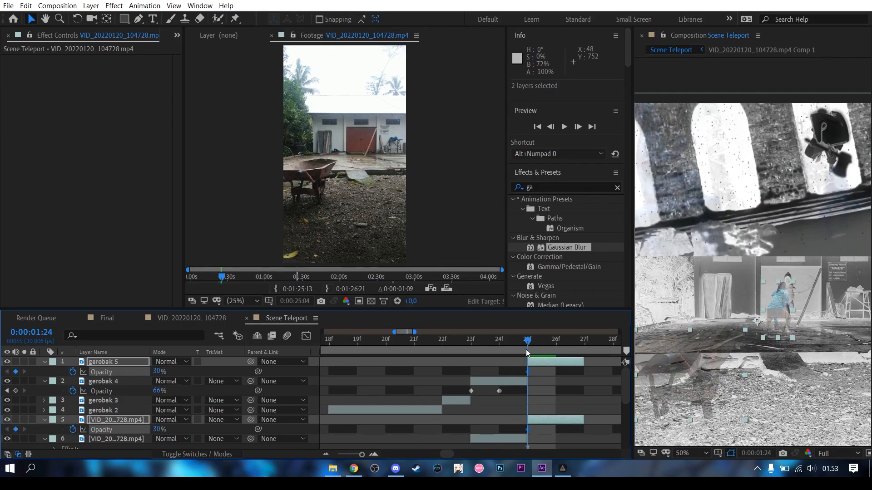
Set the opacity of gerobak 5 and the matching blue-shirt segment at 0:00:01:25 to 100%
drag(528, 342, 552, 339)
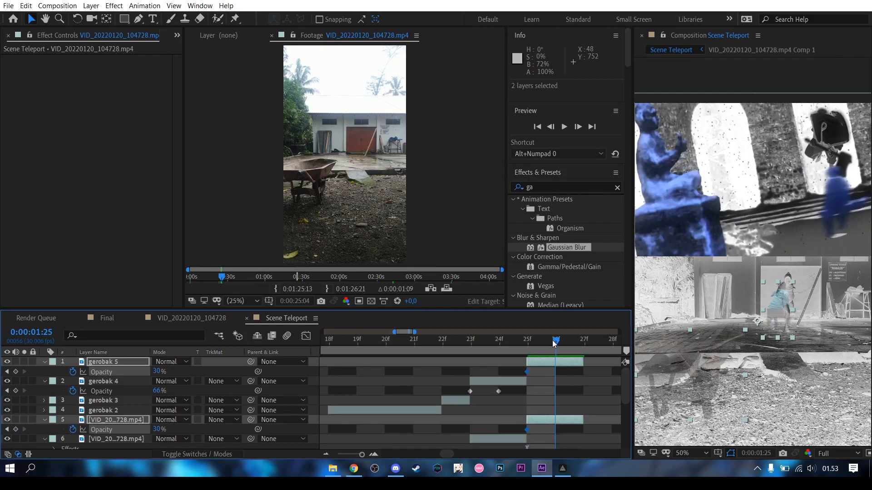
drag(157, 372, 213, 372)
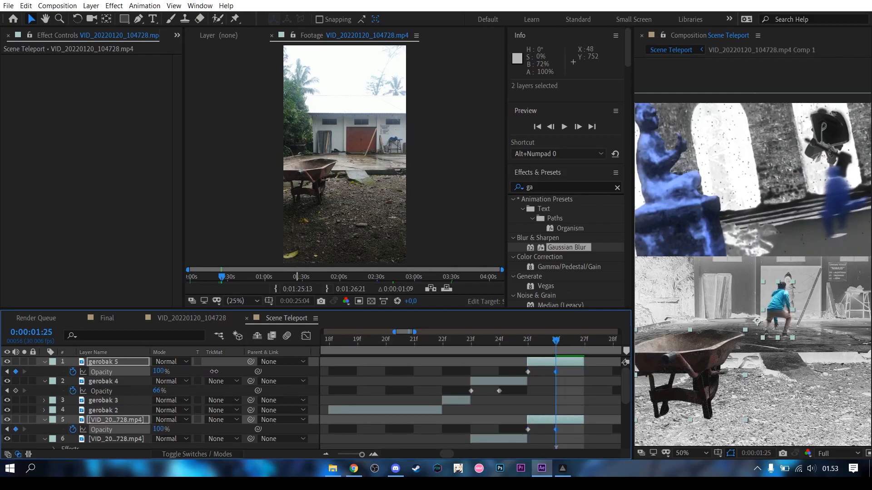
click(568, 387)
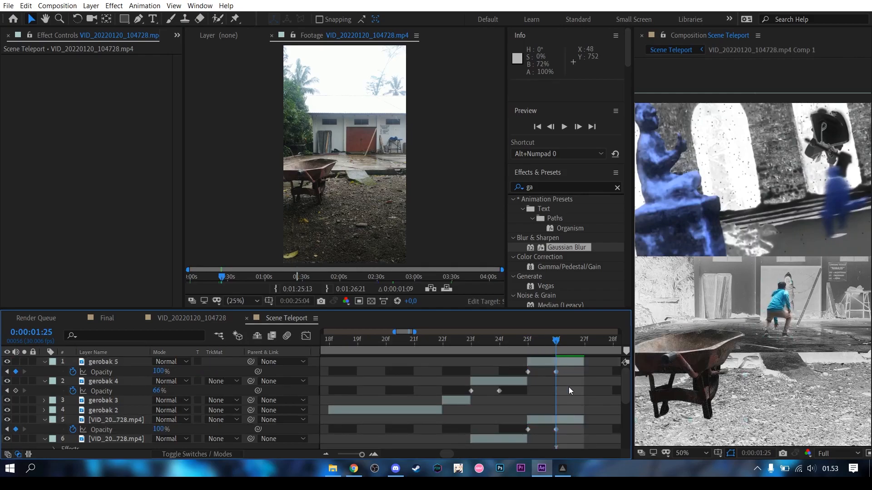
Copy the Gaussian Blur from the blue-shirt segment starting at 0:00:01:22 onto gerobak 5 and its matching blue-shirt segment
click(579, 419)
drag(565, 249, 558, 361)
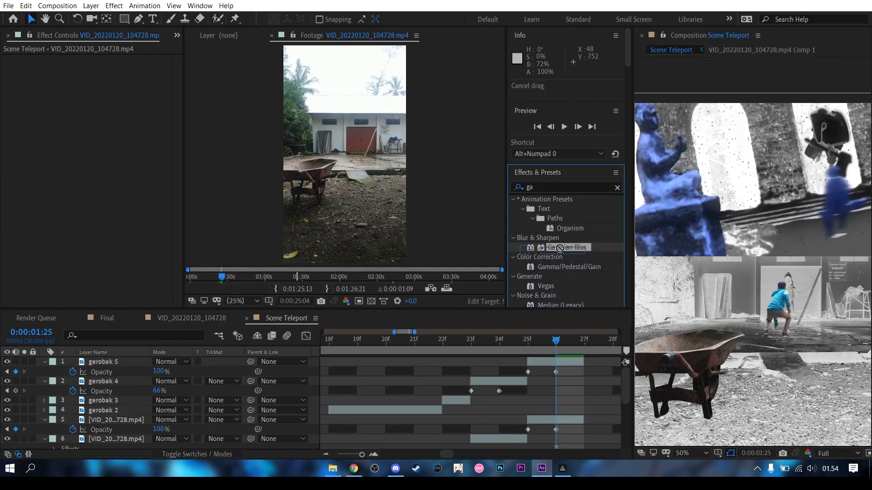
click(501, 381)
click(498, 437)
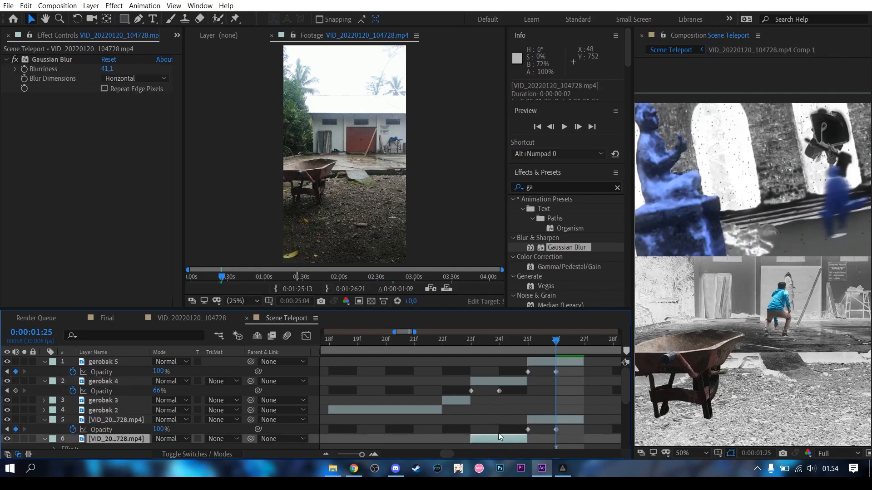
click(44, 58)
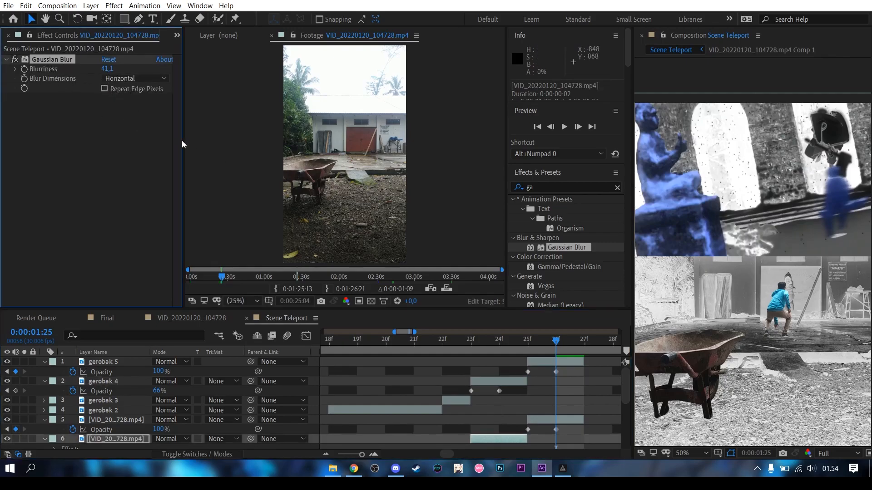
click(543, 370)
click(543, 364)
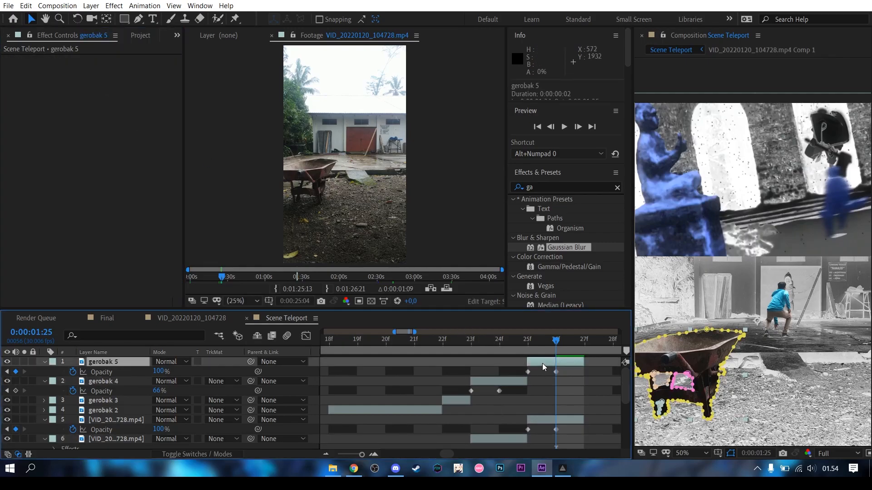
key(ctrl+v)
click(562, 430)
key(ctrl+v)
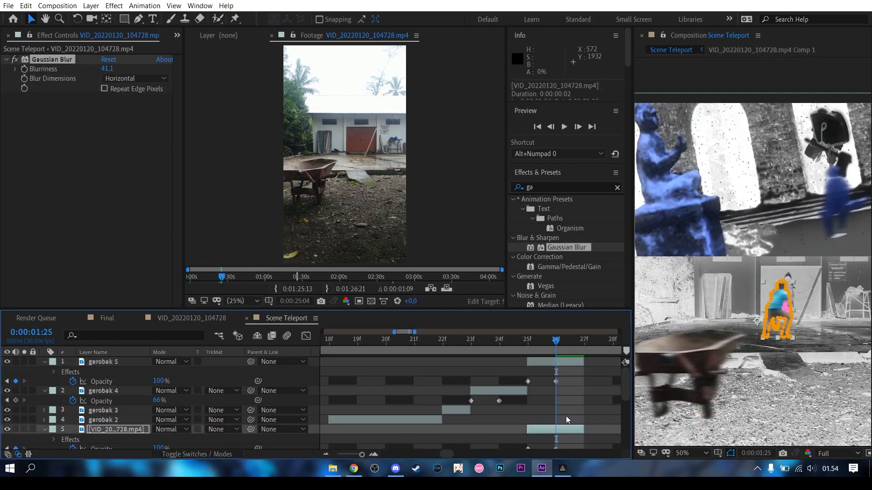
click(566, 418)
Raise the opacity keyframes of gerobak 5 and its matching blue-shirt segment at 0:00:01:24
drag(552, 342, 534, 345)
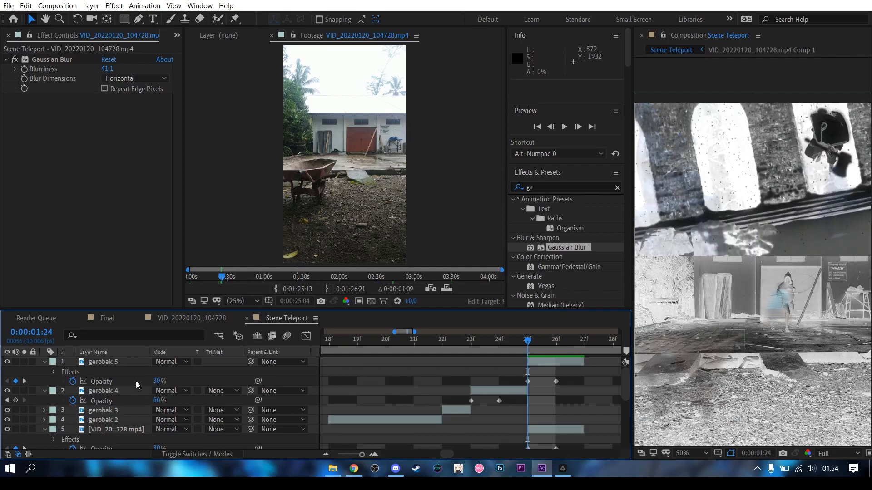
click(535, 429)
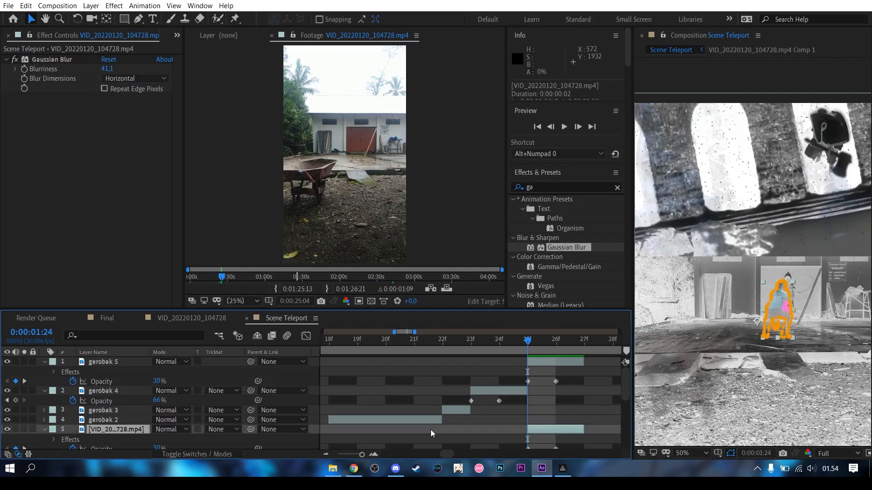
ctrl+click(129, 366)
drag(156, 382, 182, 381)
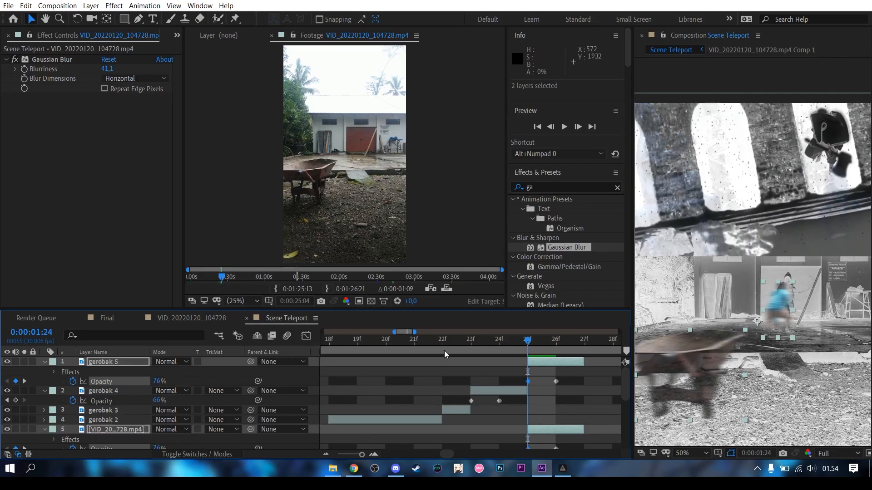
drag(156, 381, 141, 382)
Move to 0:00:01:26 and collapse the properties of gerobak 5, gerobak 4 and their matching blue-shirt segments
drag(526, 343, 584, 344)
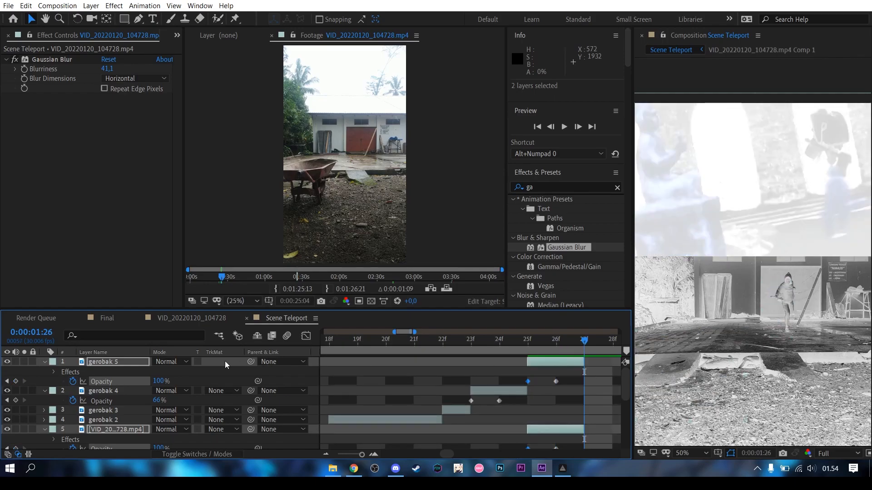
click(49, 362)
click(44, 362)
click(44, 362)
click(45, 371)
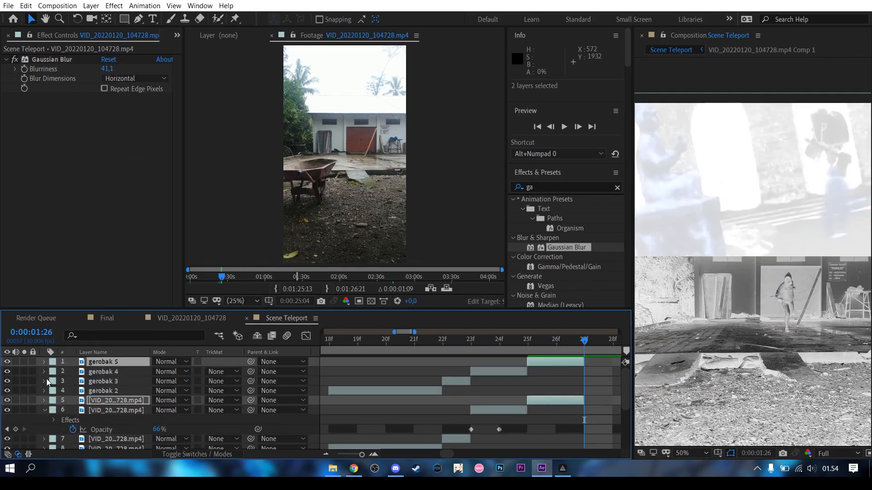
click(45, 410)
drag(362, 454, 357, 454)
click(530, 387)
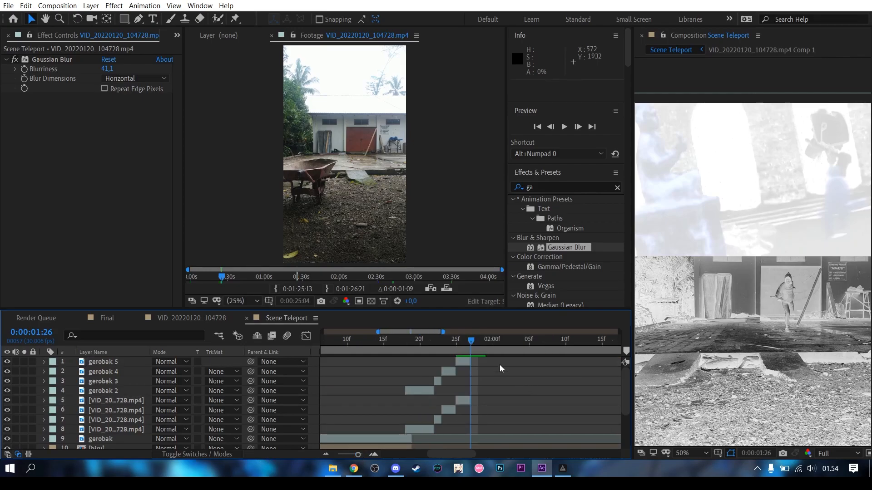
Create a white (ffffff) 1080 x 1920 px solid layer named flash
click(91, 5)
mouse_move(103, 17)
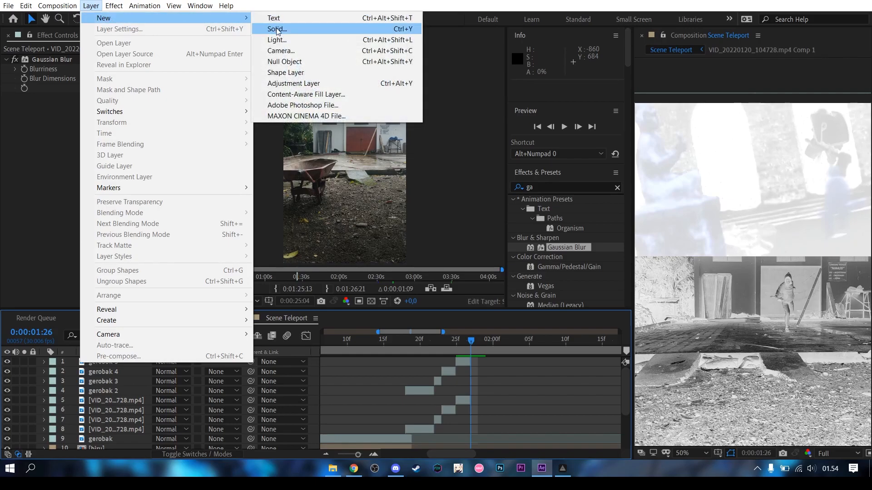
click(276, 29)
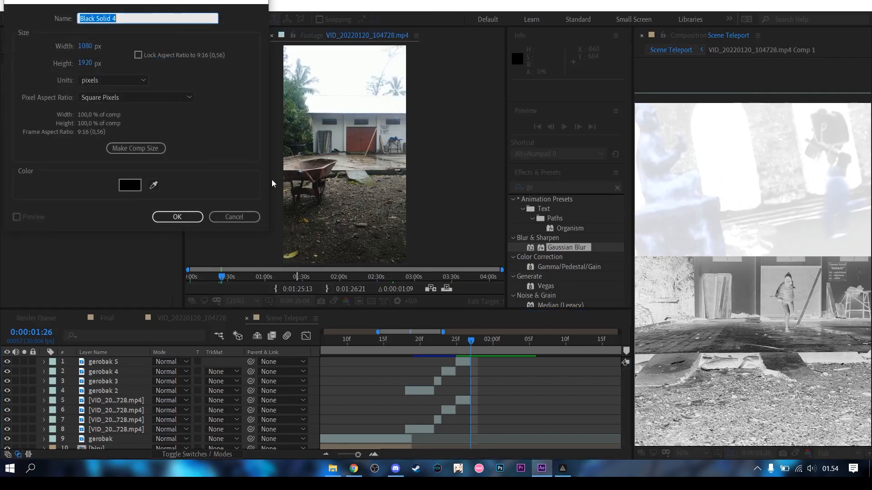
click(131, 184)
text(ffffff)
click(261, 17)
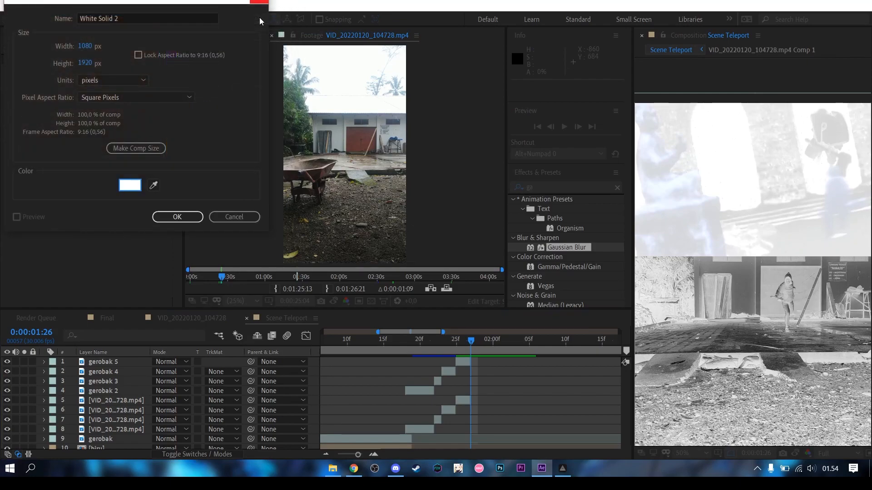
drag(133, 13, 34, 17)
text(fs)
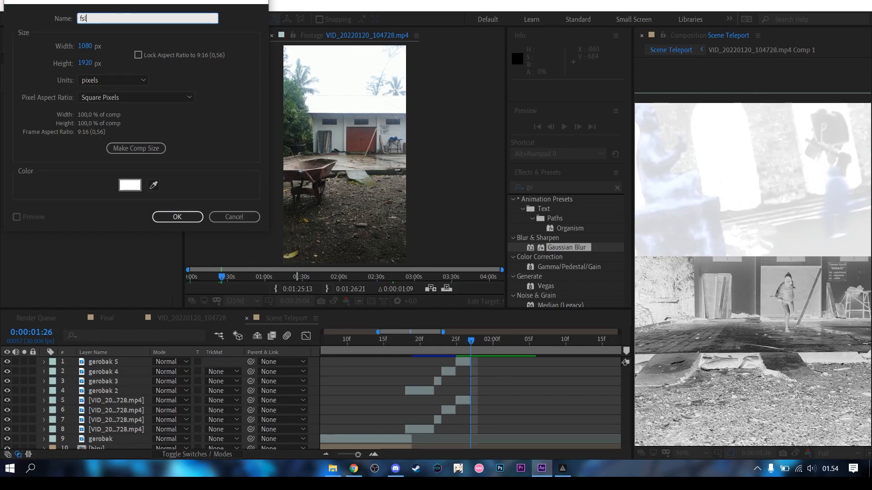
text(lash)
key(Return)
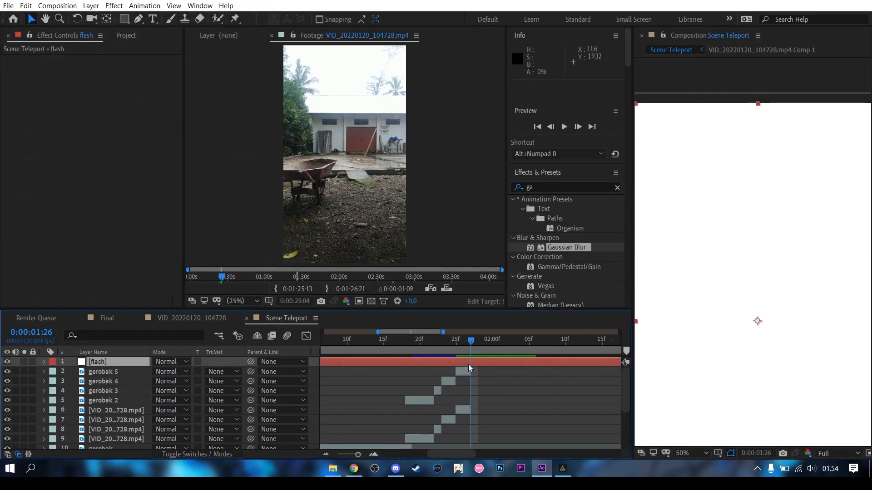
Hide the flash layer and start opacity keyframing on it at 0:00:01:25
key(t)
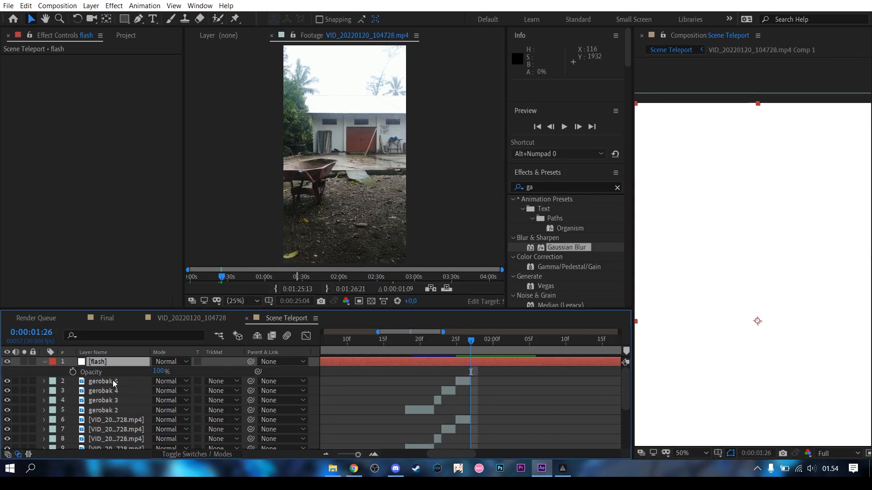
click(7, 362)
click(467, 341)
mouse_move(467, 340)
mouse_down()
mouse_move(475, 339)
mouse_move(463, 339)
mouse_up()
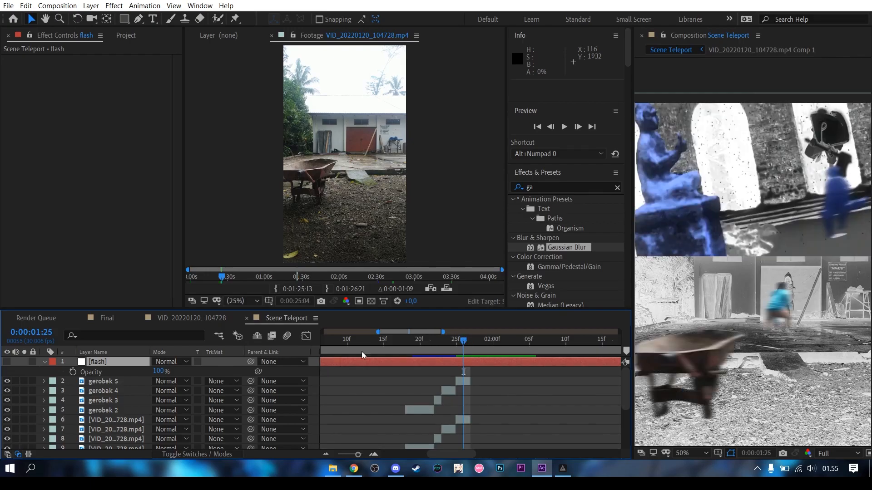
click(72, 372)
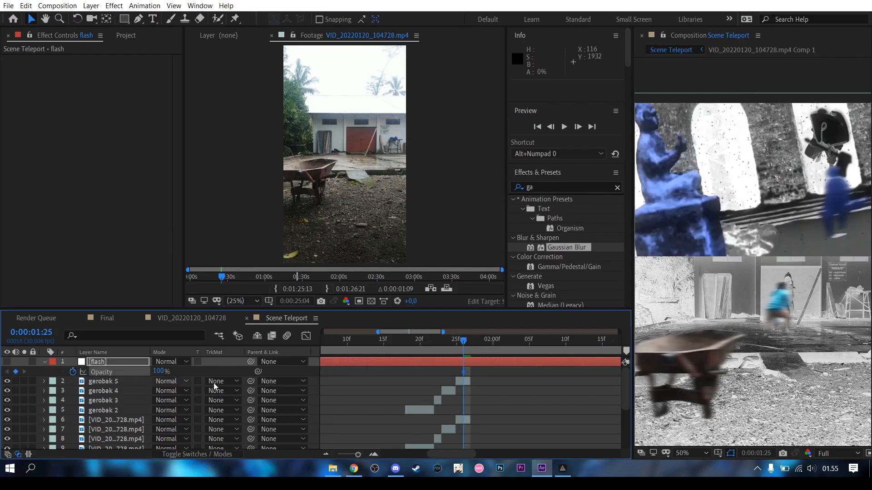
Add opacity keyframes to the flash layer at 0:00:01:26 and 0:00:01:28
drag(464, 343, 489, 339)
click(16, 372)
click(473, 370)
click(473, 372)
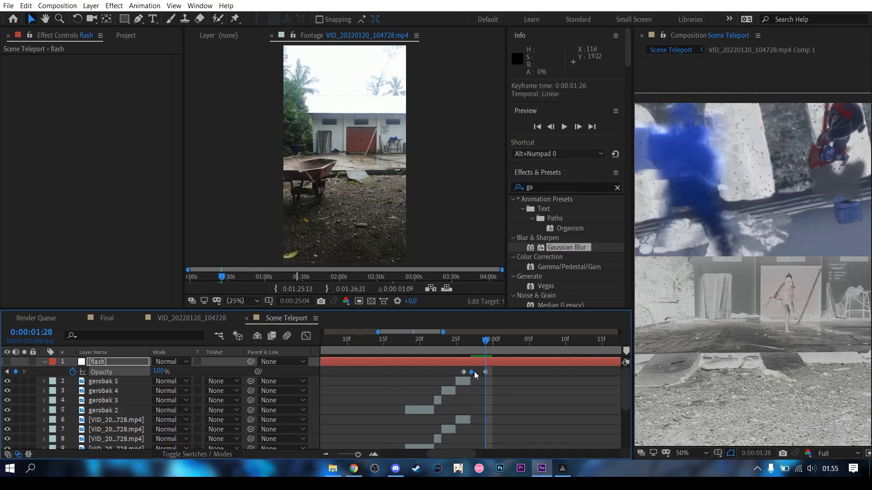
drag(475, 371, 476, 372)
click(469, 339)
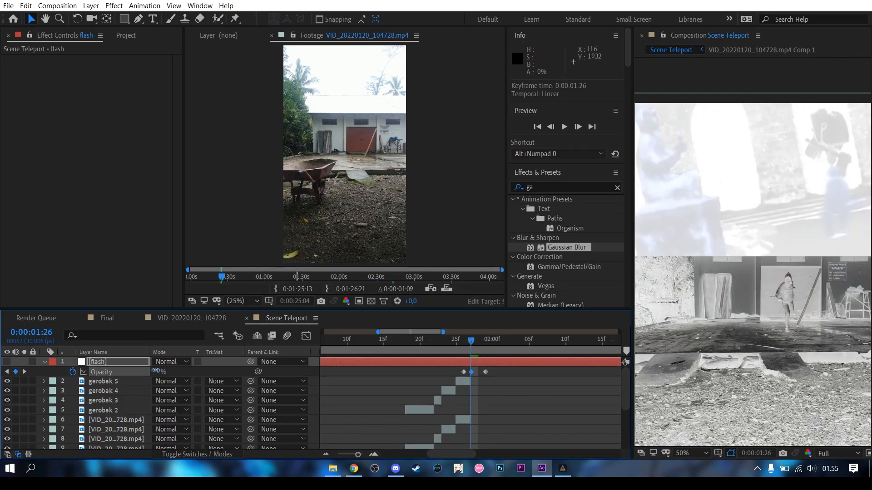
Set the flash layer's opacity to 0% at 0:00:01:25 and 0:00:01:28
drag(469, 342, 463, 342)
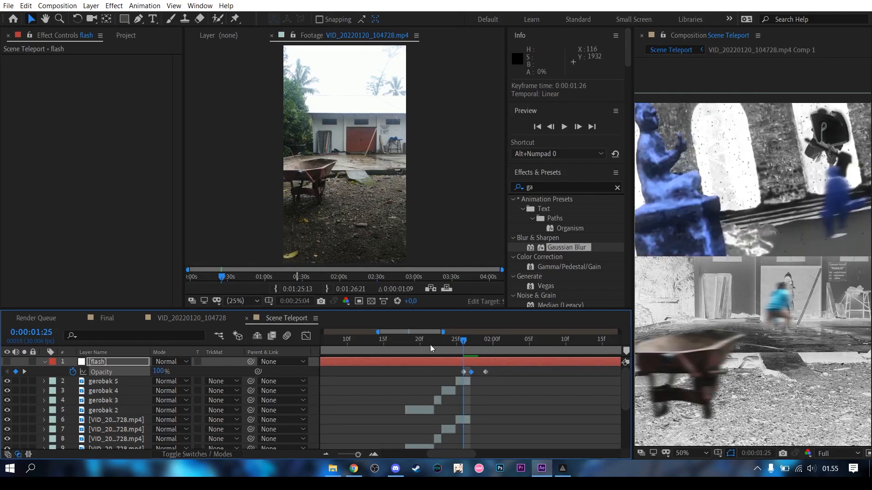
drag(159, 372, 62, 360)
click(487, 341)
drag(159, 372, 91, 368)
Preview the teleport sequence from 0:00:01:14 and return to 0:00:01:25
key(space)
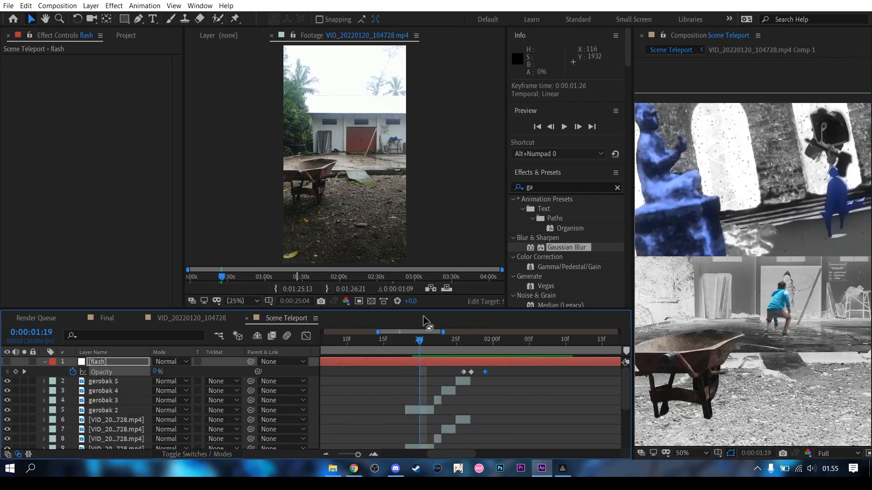
drag(397, 340, 388, 342)
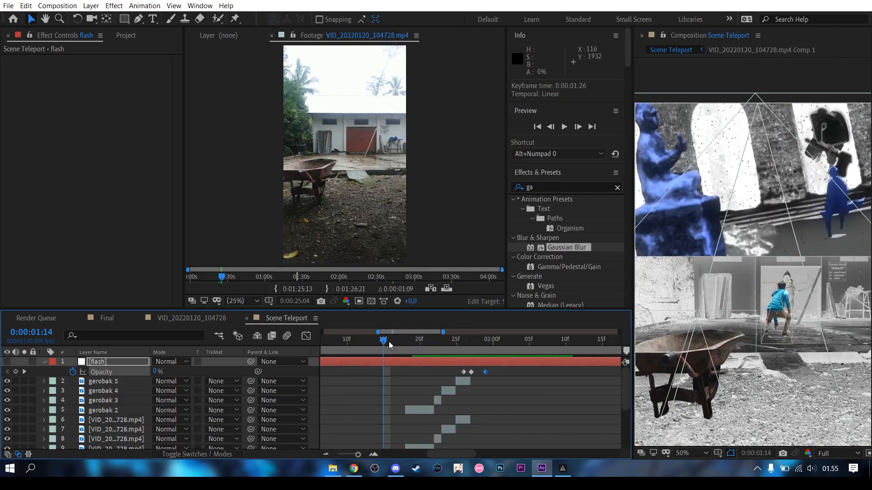
key(space)
drag(431, 342, 461, 334)
key(space)
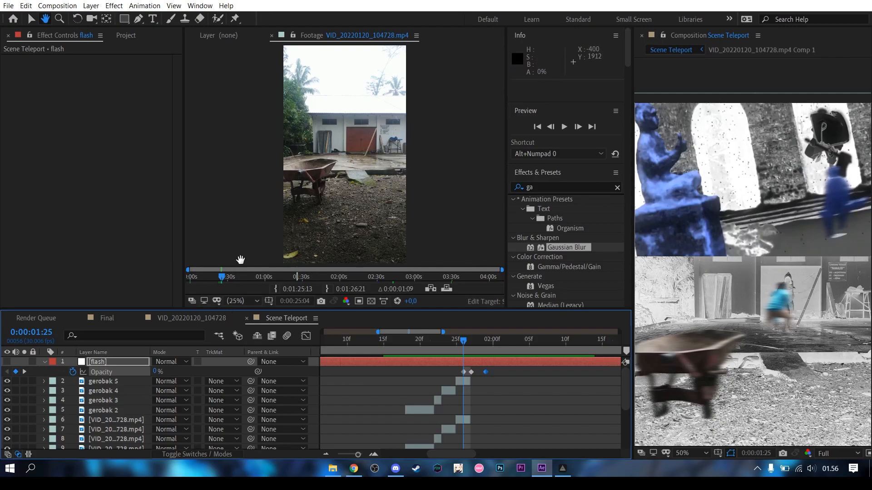
key(v)
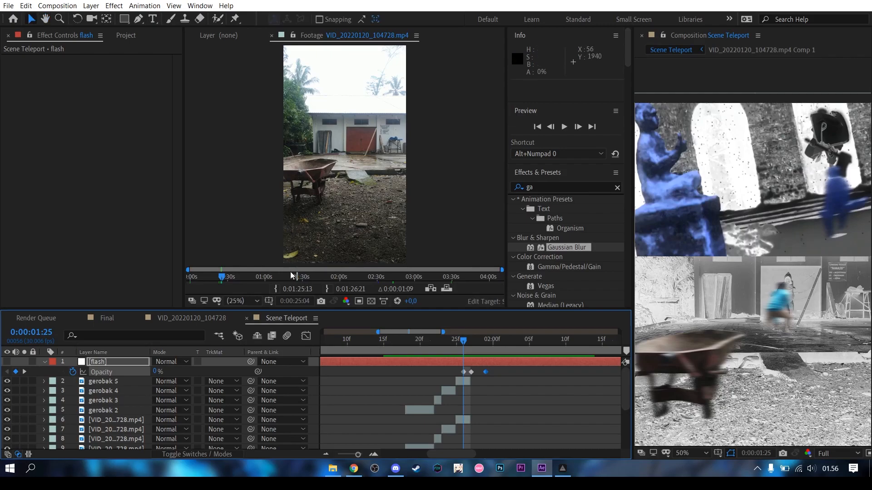
Paste the six rotoscoping masks onto the two-frame segment of the foreground blue-shirt man at 0:00:01:26
drag(317, 273, 384, 269)
click(202, 320)
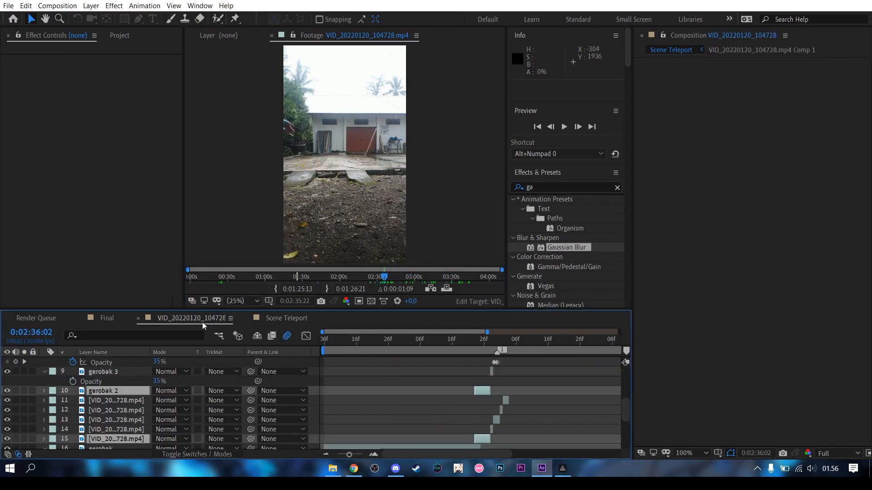
scroll(339, 401, down, 3)
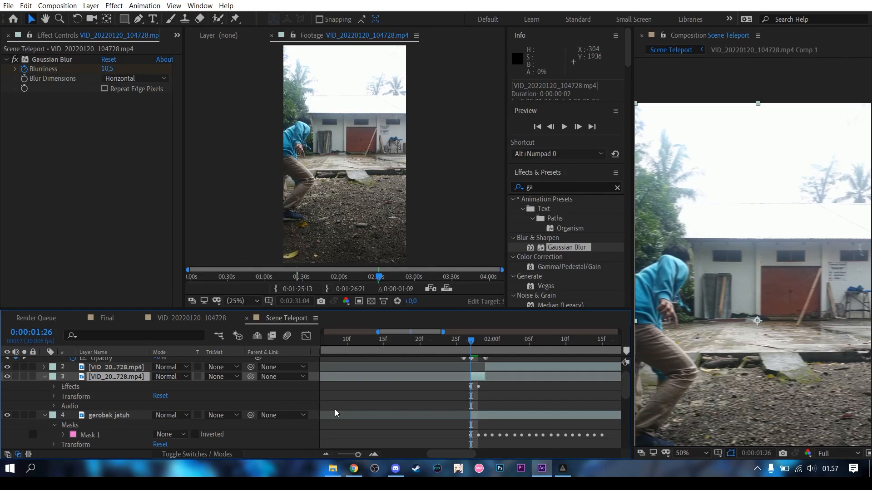
click(497, 387)
click(480, 380)
mouse_move(472, 340)
mouse_down()
mouse_move(494, 340)
mouse_move(472, 340)
mouse_up()
key(ctrl+v)
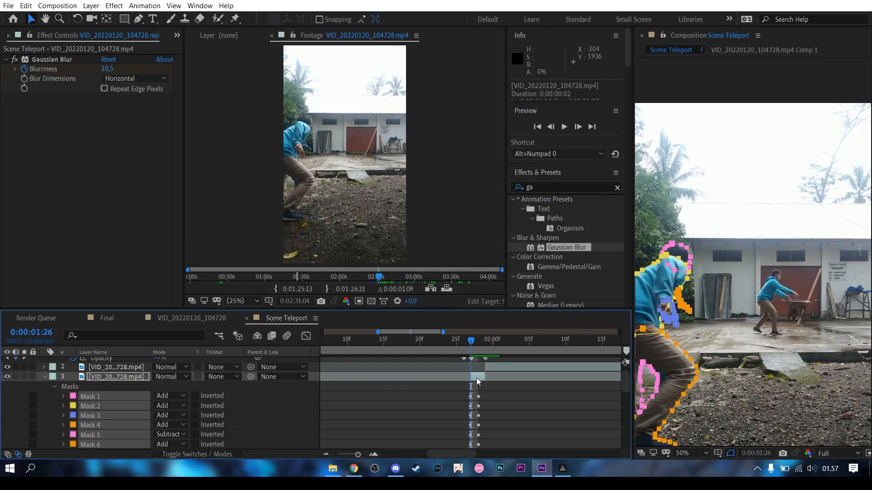
Examine the individual masks outlining the foreground blue-shirt man's body parts at 0:00:01:26
scroll(427, 416, down, 1)
scroll(428, 416, up, 1)
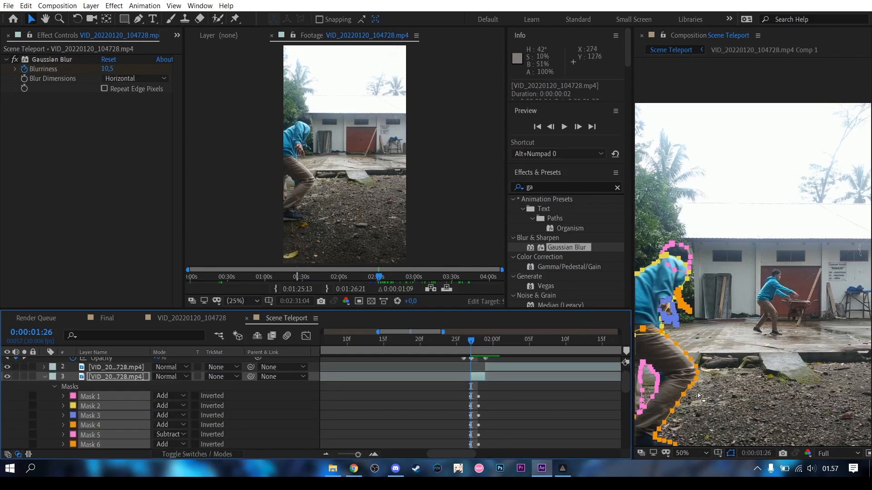
scroll(699, 397, up, 3)
key(space)
drag(702, 353, 776, 243)
drag(681, 291, 782, 206)
scroll(761, 238, down, 1)
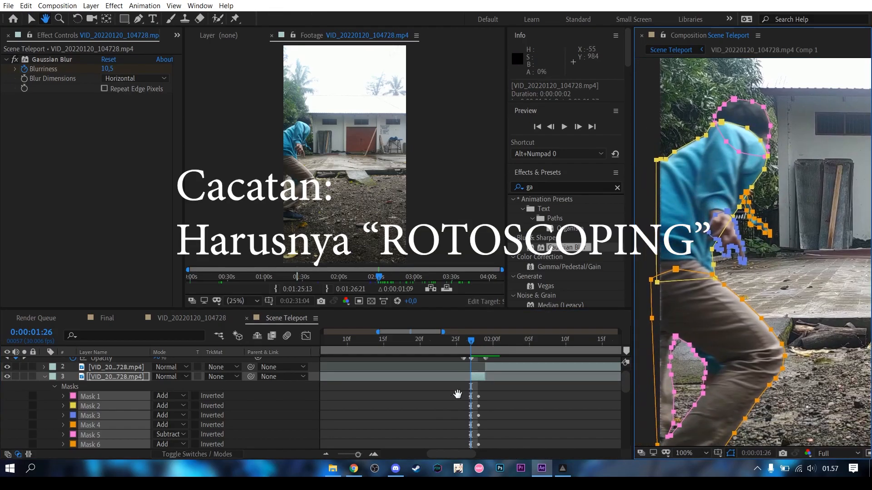
click(511, 407)
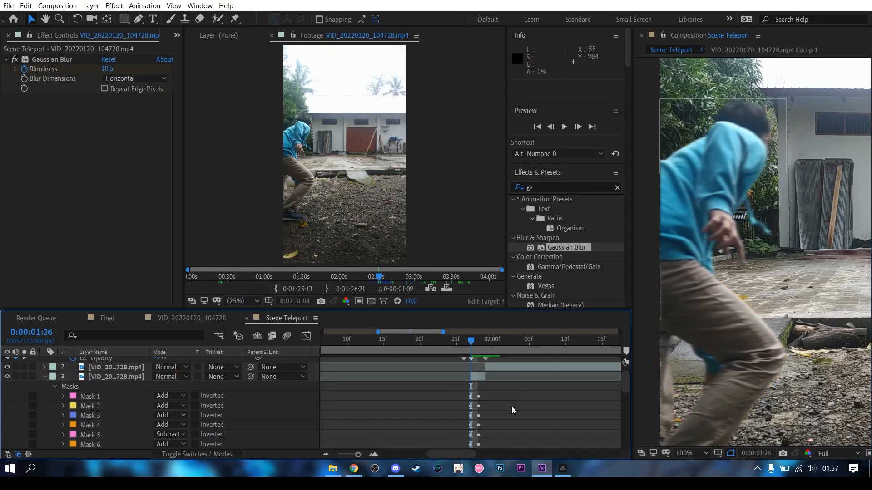
click(113, 398)
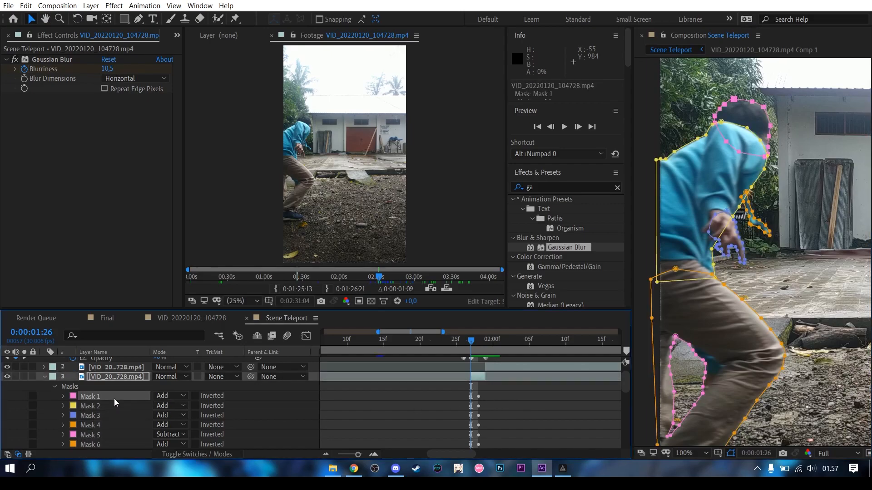
click(95, 407)
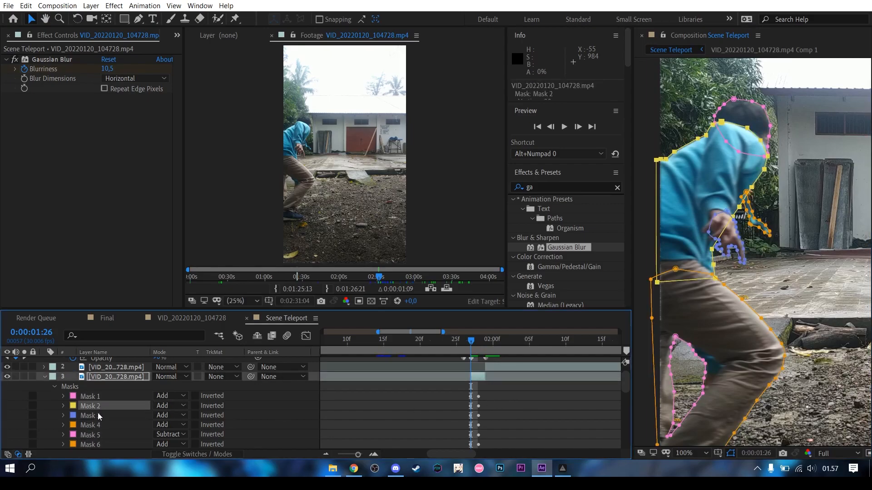
click(97, 412)
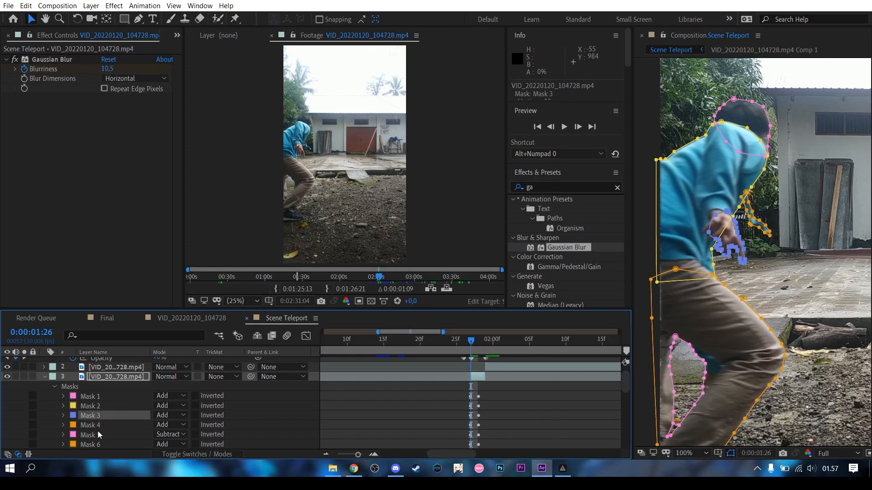
click(98, 431)
scroll(484, 413, down, 3)
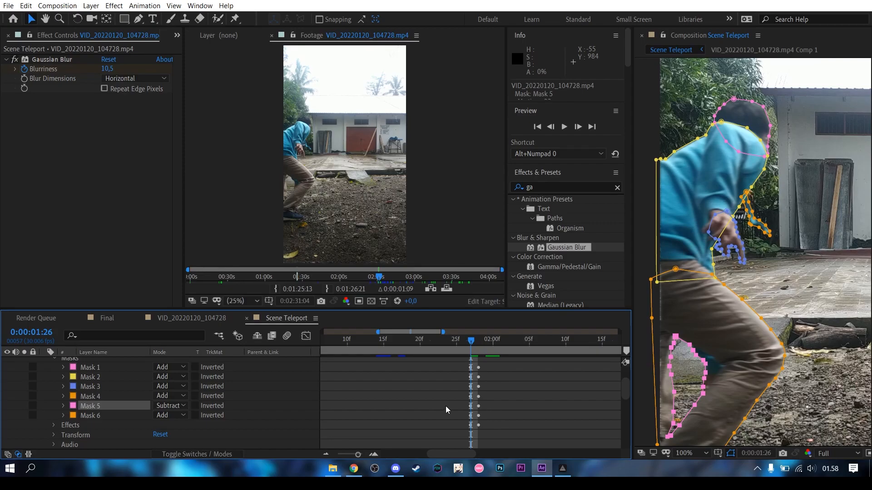
Check Mask 1's path keyframes up to 0:00:01:27 and collapse the blue-shirt segment's properties
click(63, 367)
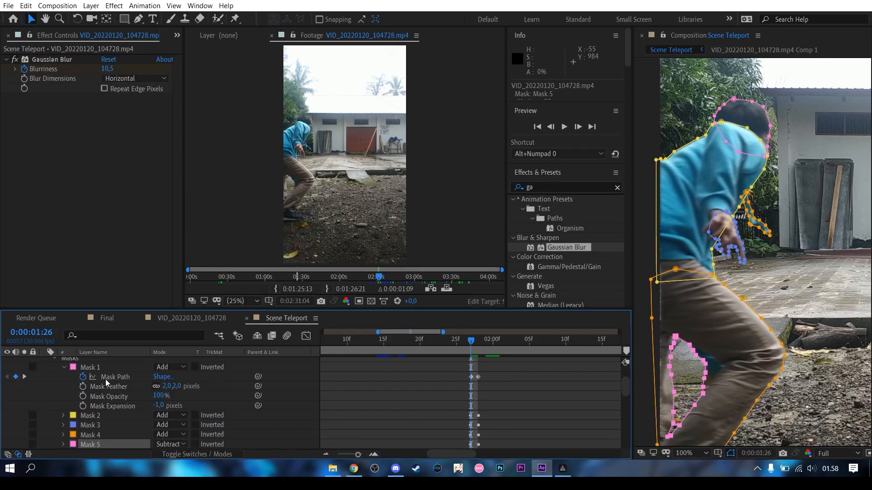
drag(472, 340, 478, 337)
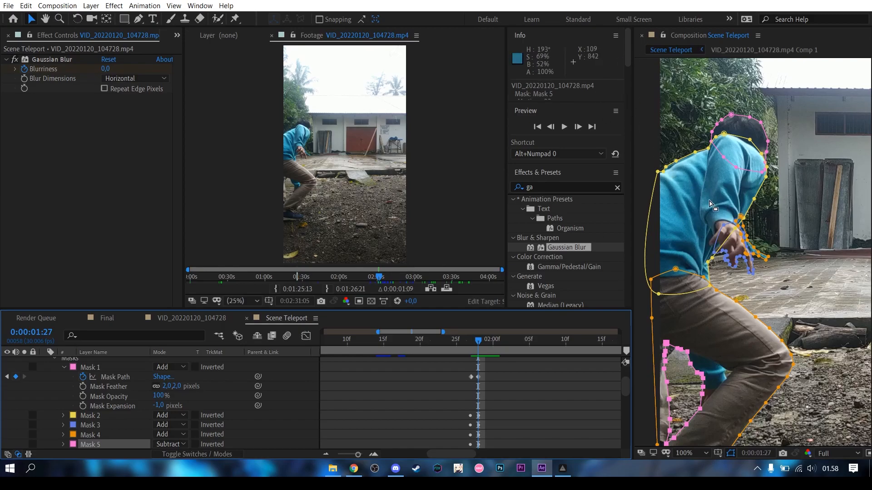
scroll(524, 399, up, 3)
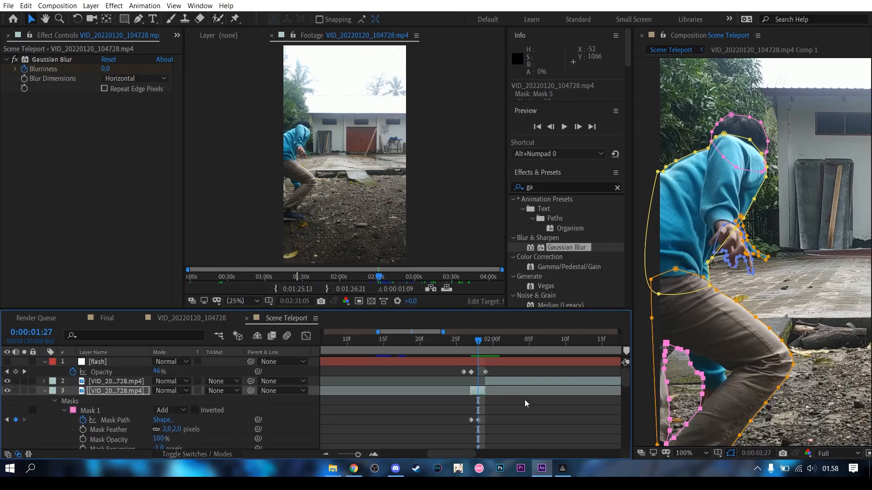
click(43, 392)
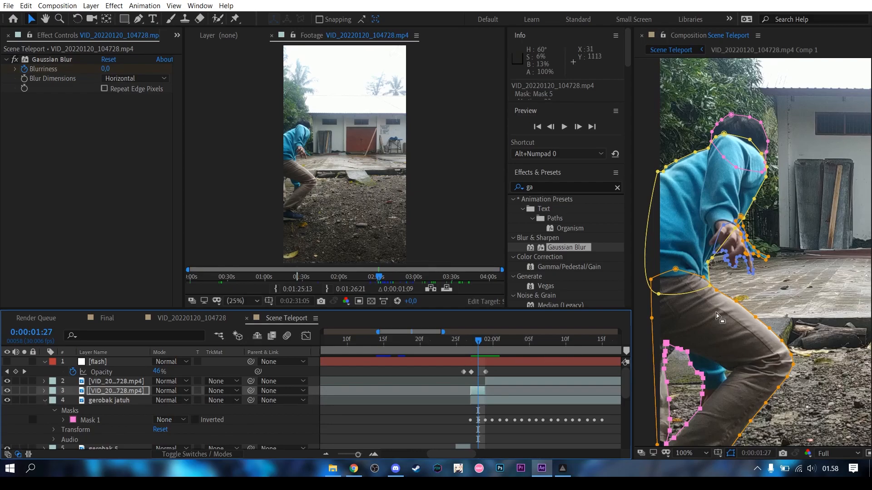
Set the mode of the gerobak jatuh layer's Mask 1 to Add, viewing the wheelbarrow at 0:00:01:29
click(690, 453)
click(717, 255)
scroll(764, 261, up, 2)
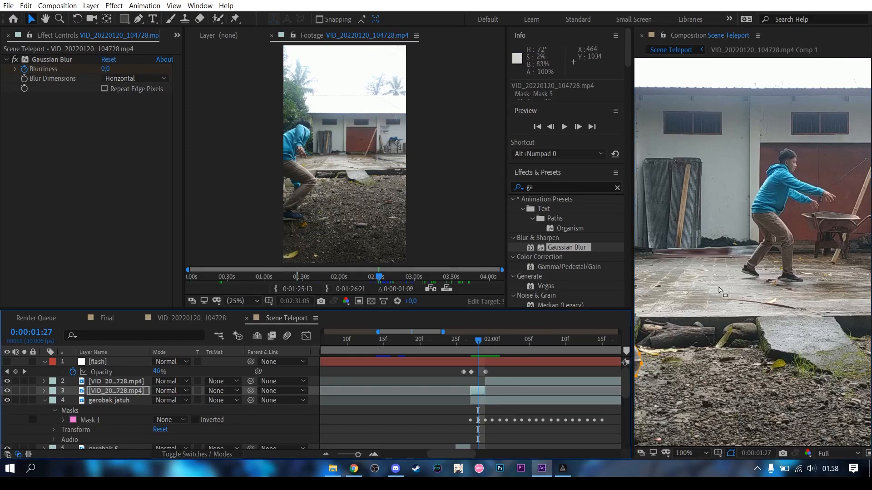
key(h)
drag(788, 269, 726, 265)
key(v)
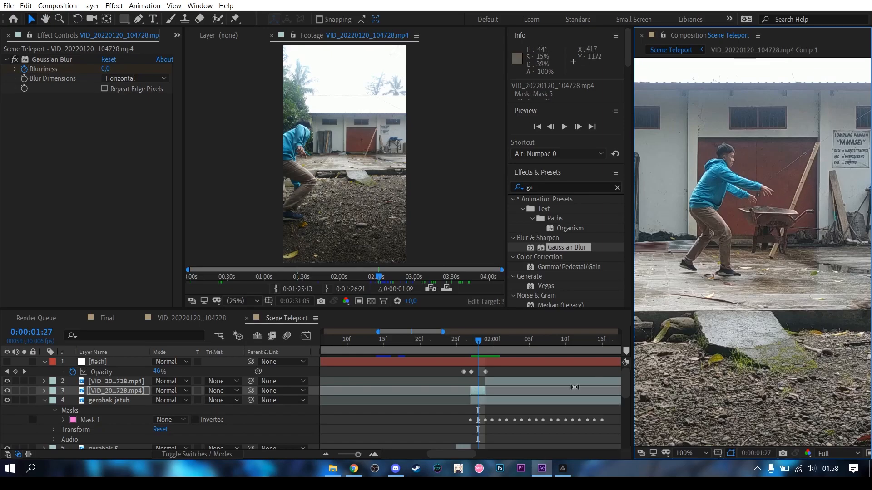
click(493, 402)
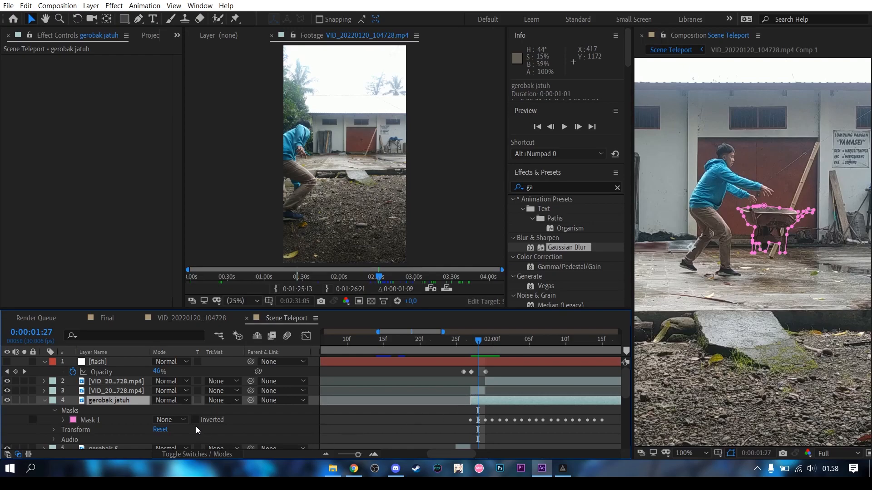
click(181, 425)
click(485, 342)
mouse_move(485, 343)
mouse_down()
mouse_move(538, 344)
mouse_move(492, 343)
mouse_up()
click(173, 420)
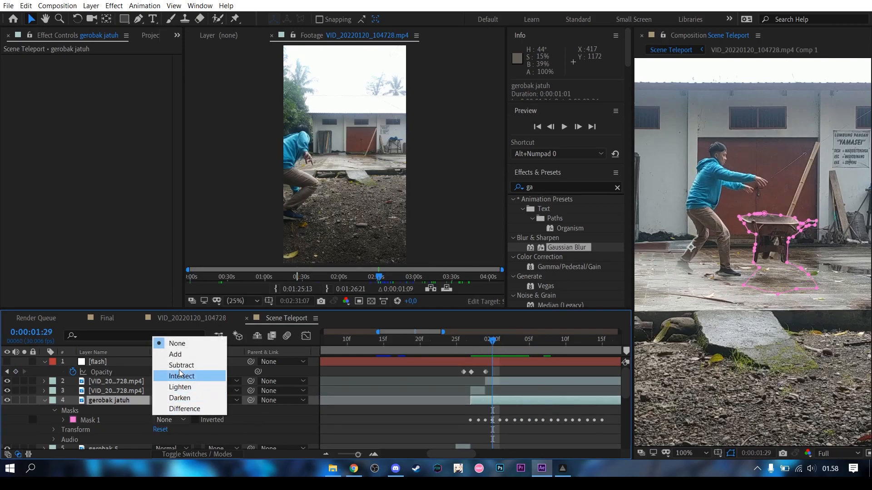
click(181, 355)
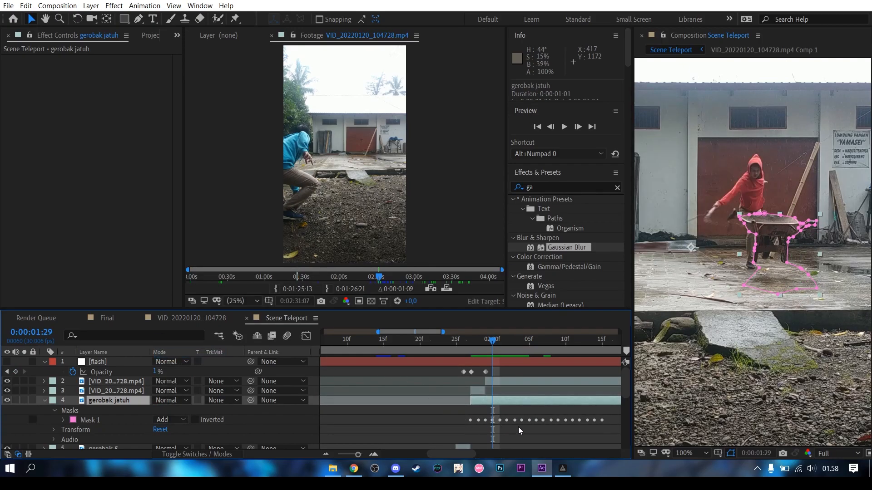
Expand Mask 1 of gerobak jatuh to inspect its path keyframes, feather, opacity and expansion
click(533, 439)
click(530, 402)
click(64, 420)
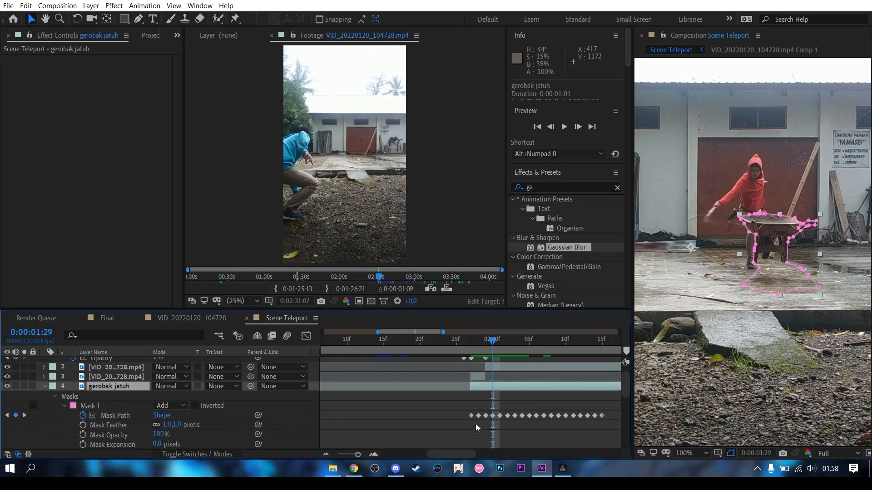
Deselect the wheelbarrow mask, scrub through the falling wheelbarrow frames, and preview the teleport swap from 0:00:01:15
click(407, 414)
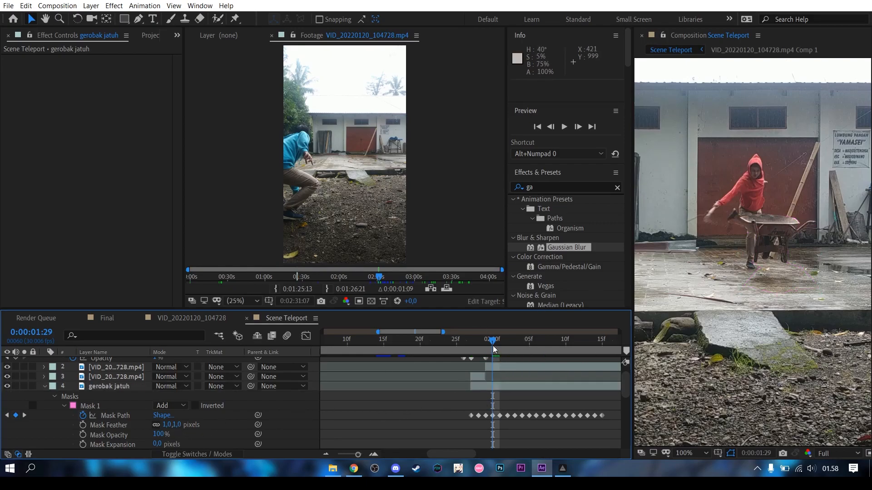
drag(498, 342, 478, 345)
scroll(782, 268, up, 1)
scroll(781, 268, down, 1)
scroll(686, 327, down, 1)
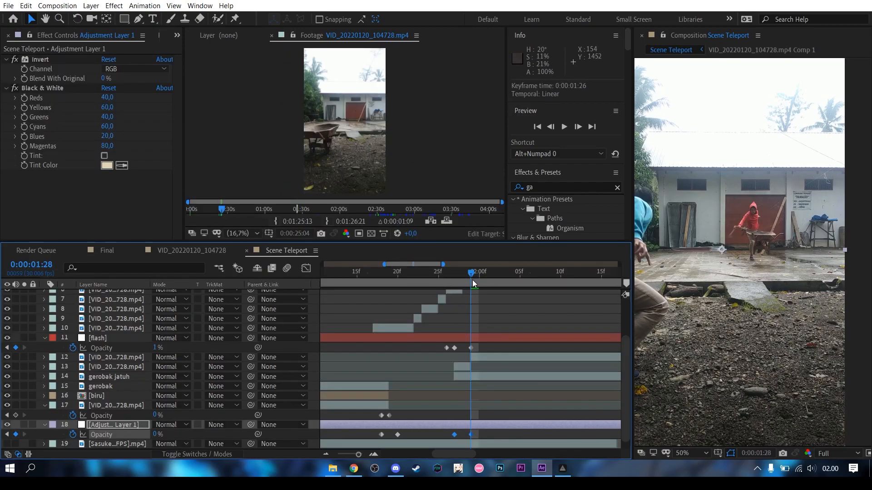
drag(472, 279, 361, 267)
key(space)
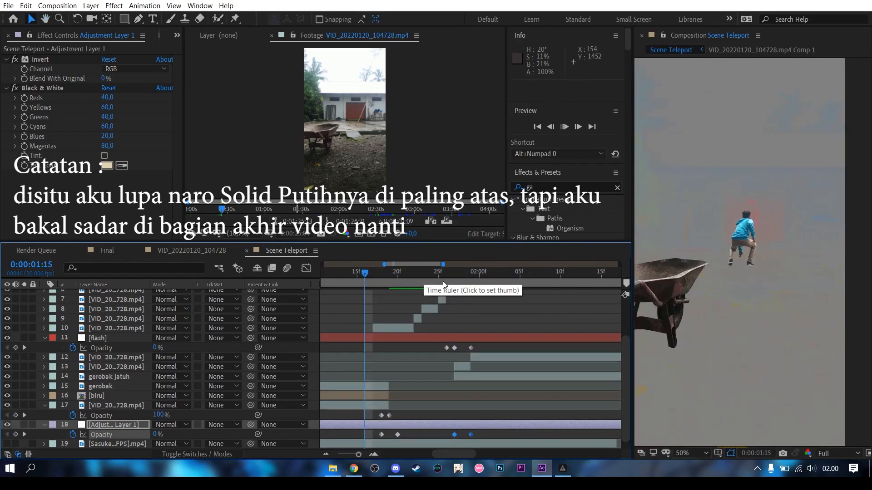
drag(426, 272, 389, 313)
Return to 0:00:00:00 in Scene Teleport and open the BG Red precomposition
drag(352, 455, 334, 457)
drag(394, 275, 317, 285)
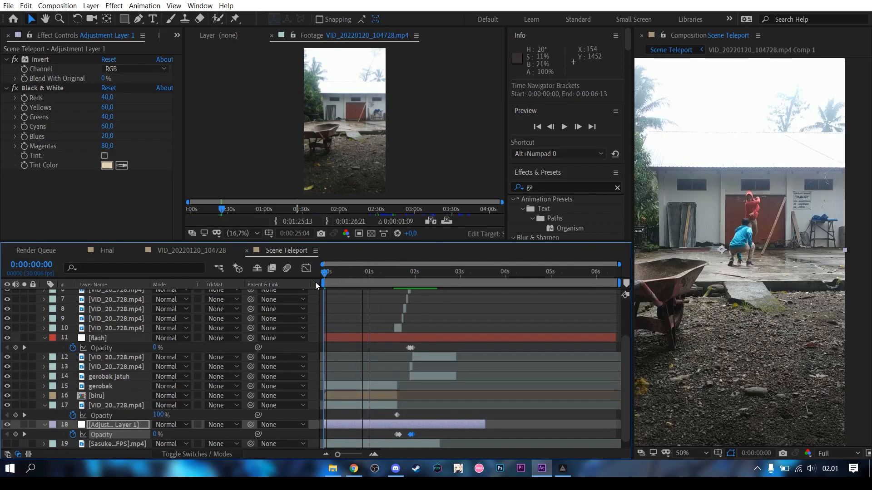
scroll(365, 447, down, 1)
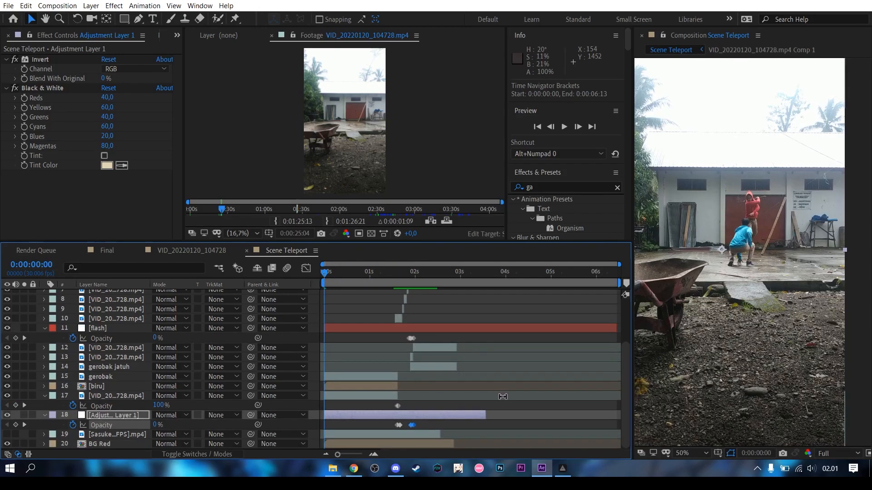
click(363, 444)
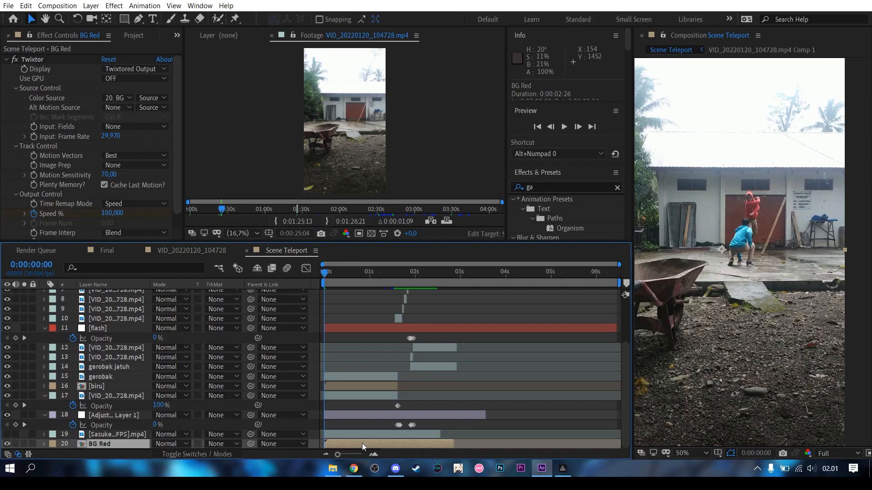
double_click(362, 443)
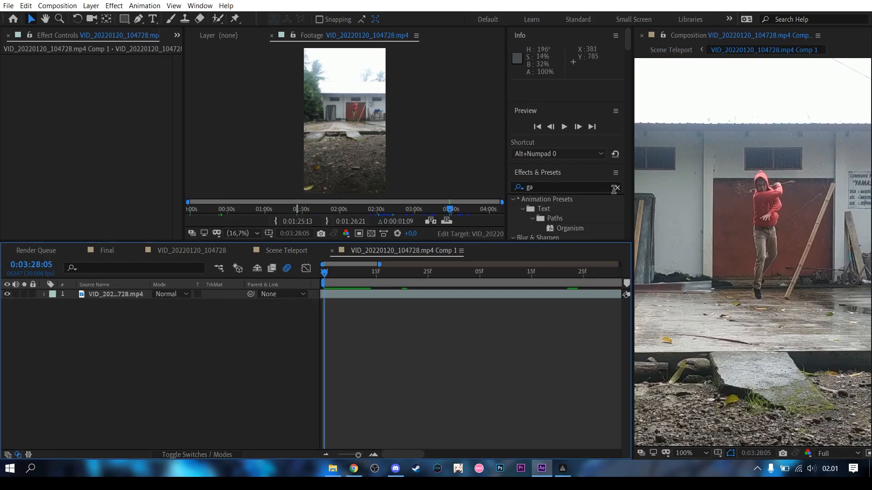
Clear the existing search term from the effects list
click(616, 188)
scroll(608, 188, down, 1)
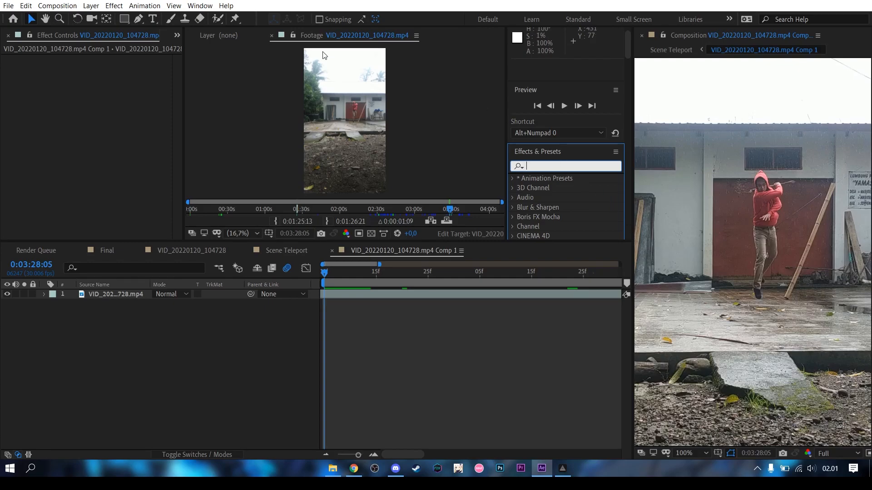
click(97, 6)
mouse_move(111, 6)
click(381, 309)
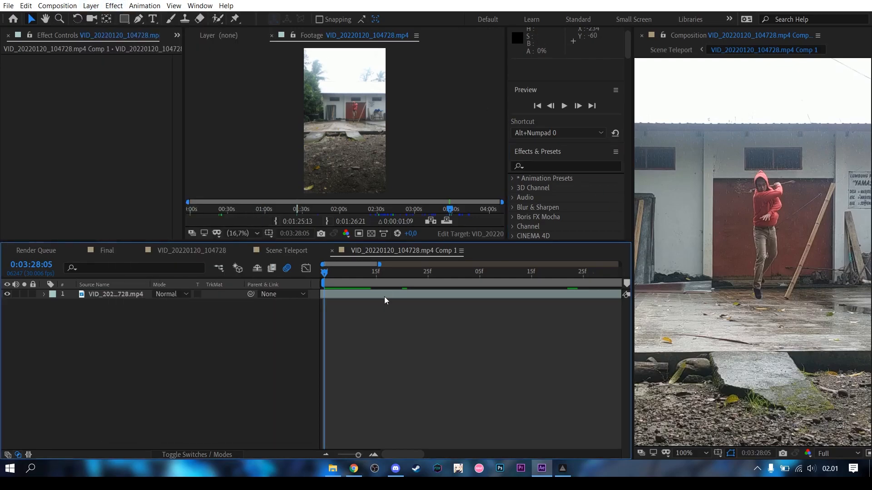
Create a 1080 × 1920 px solid named saber with colour 000000 above the footage layer
click(384, 295)
click(91, 5)
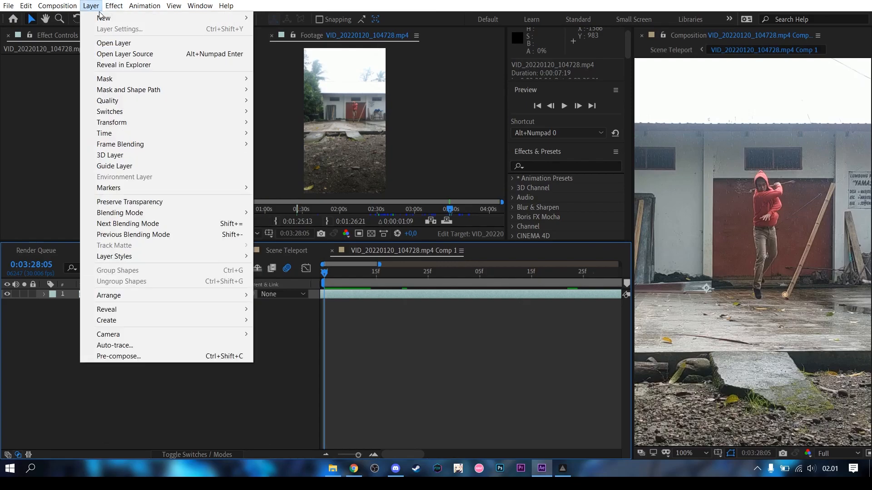
click(276, 28)
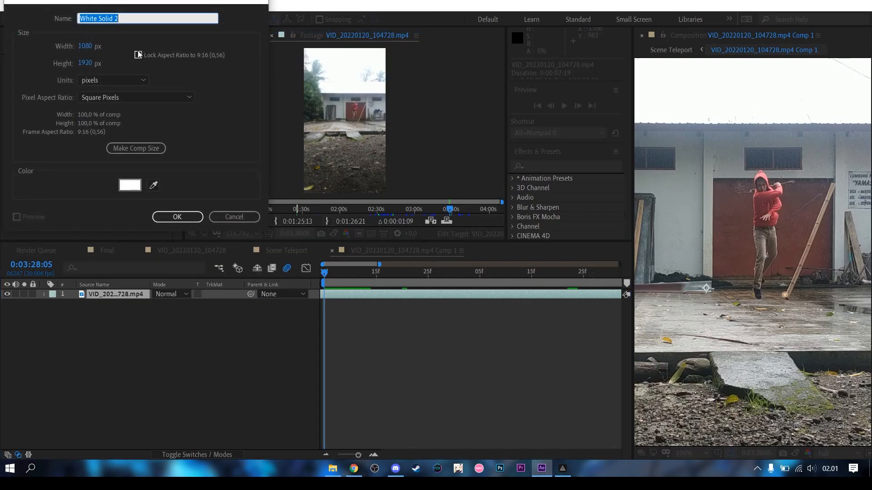
click(130, 185)
text(000000)
click(241, 22)
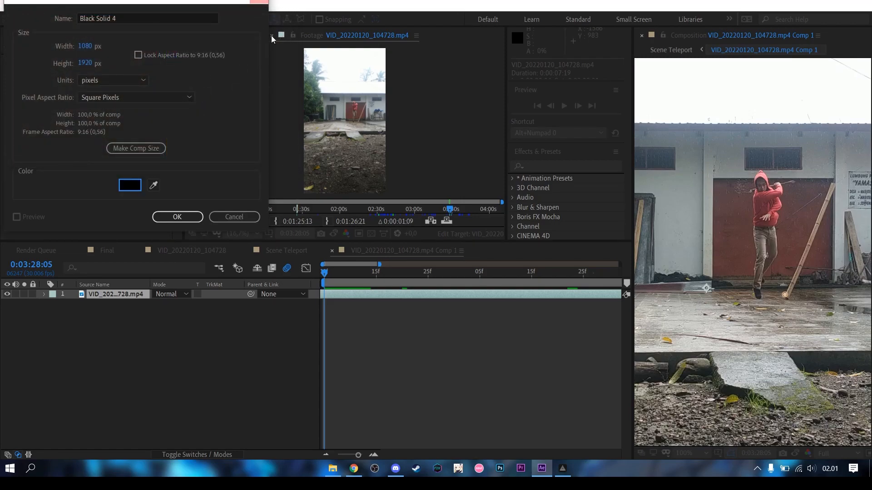
drag(128, 18, 69, 21)
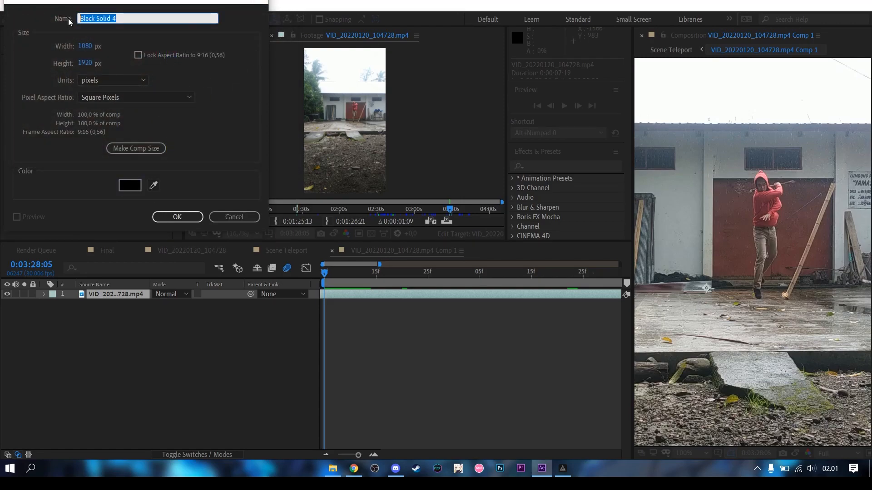
text(saber)
key(Return)
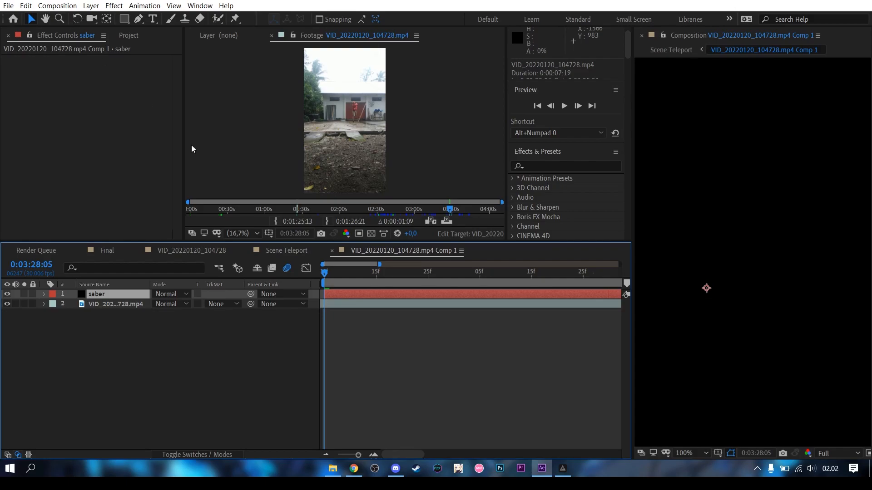
Search the effects for saber and apply Video Copilot's Saber effect to the saber solid
click(551, 166)
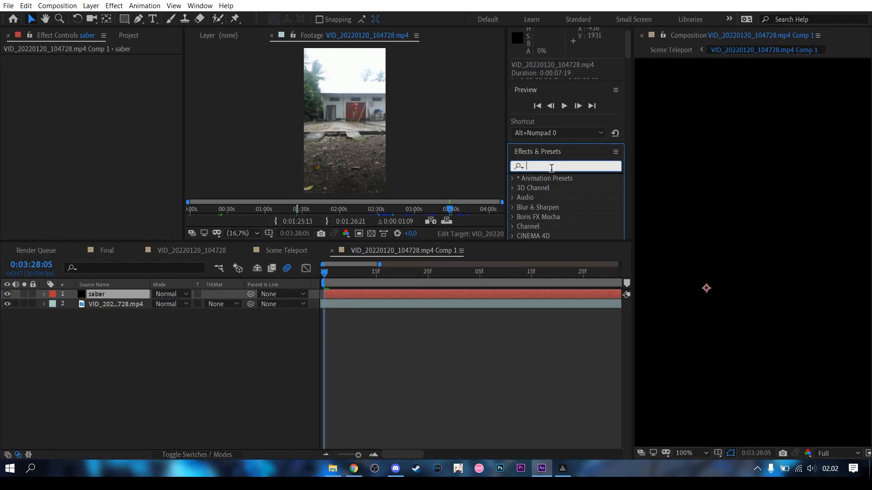
text(saber)
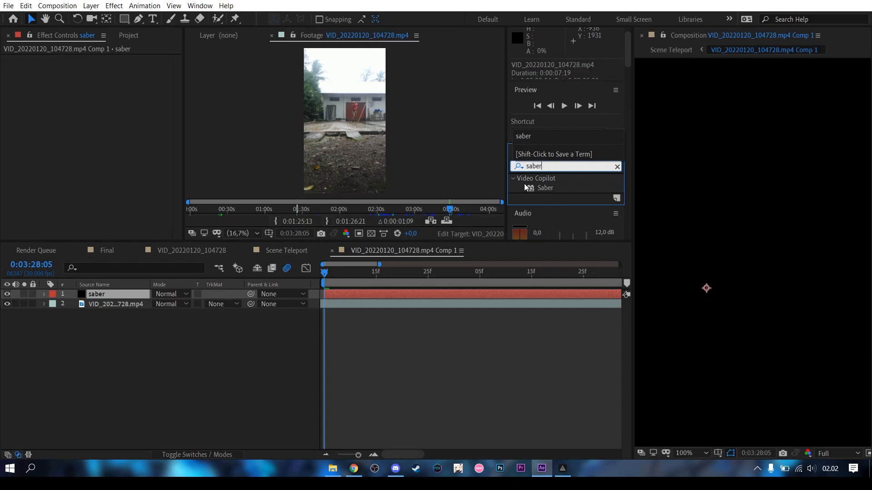
click(537, 187)
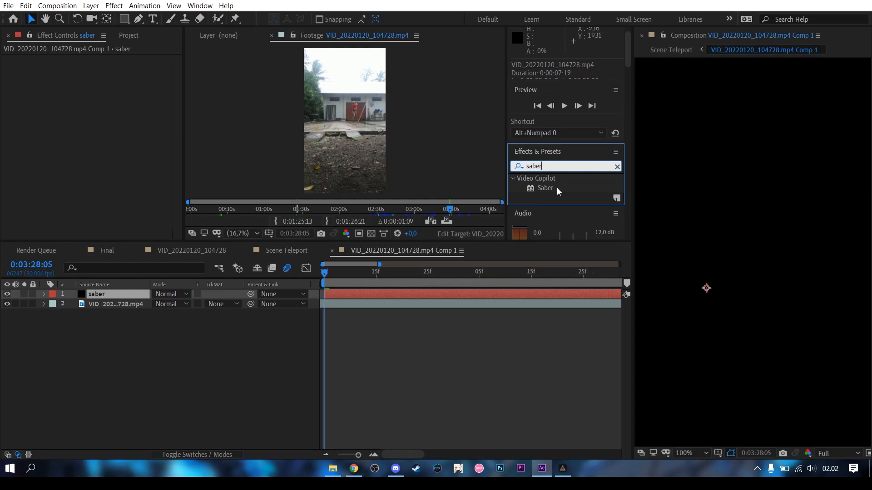
drag(556, 187, 100, 132)
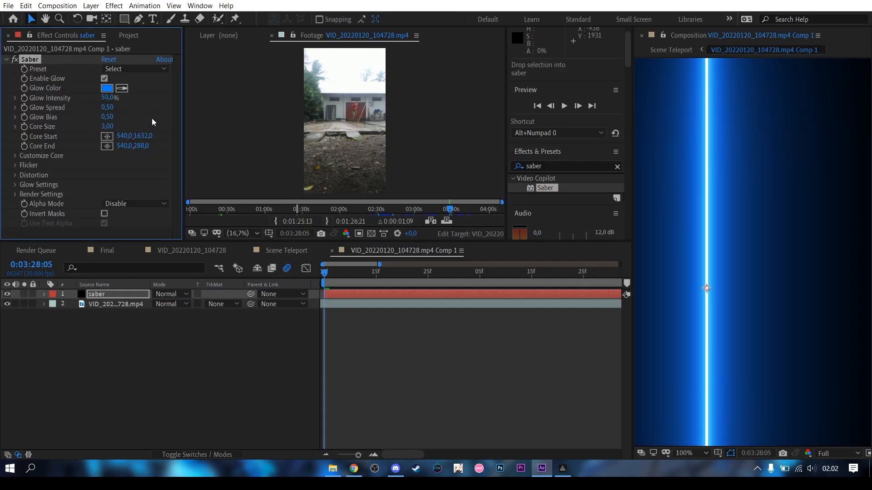
scroll(790, 282, down, 3)
scroll(774, 279, up, 2)
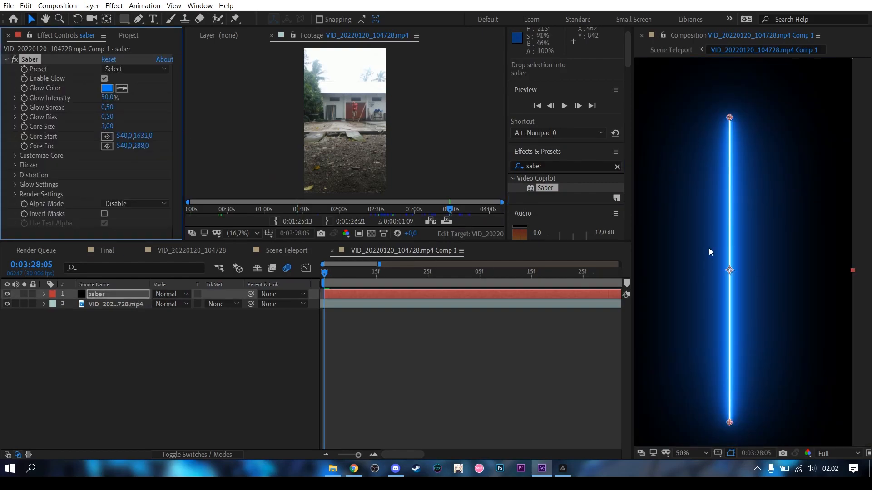
Turn off the Saber effect and set the saber layer's blending mode to Add
click(14, 61)
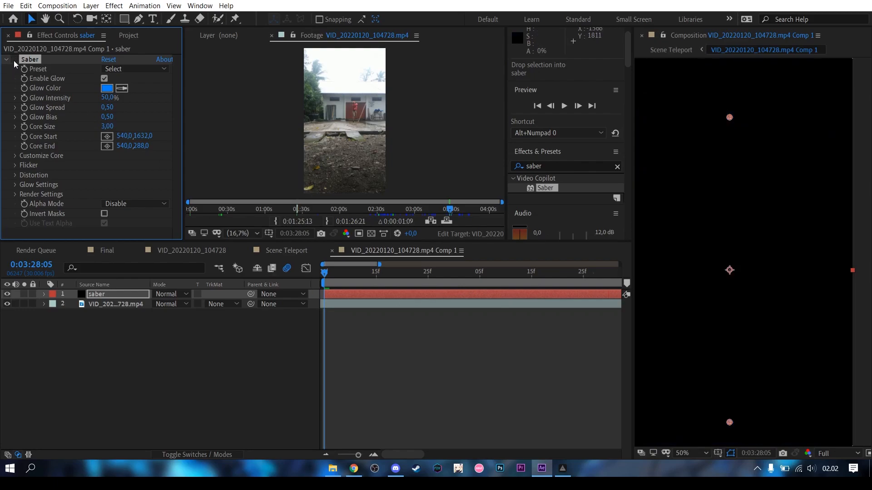
click(177, 298)
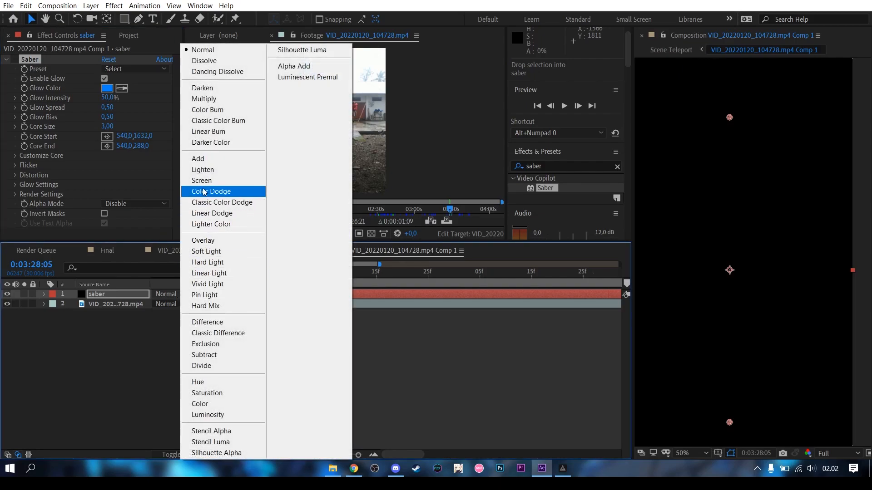
click(200, 162)
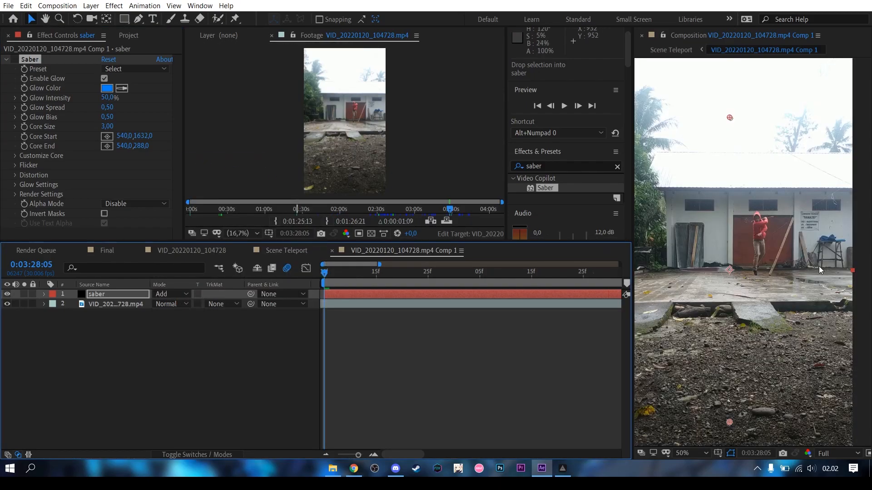
Activate the Pen tool for masking the red-hooded man's stick on the saber layer
scroll(795, 204, up, 3)
drag(794, 186, 751, 211)
key(v)
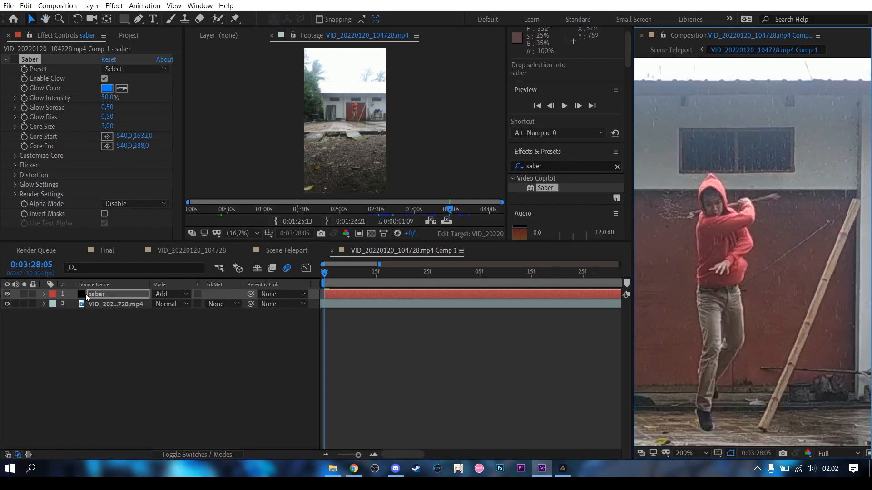
click(138, 20)
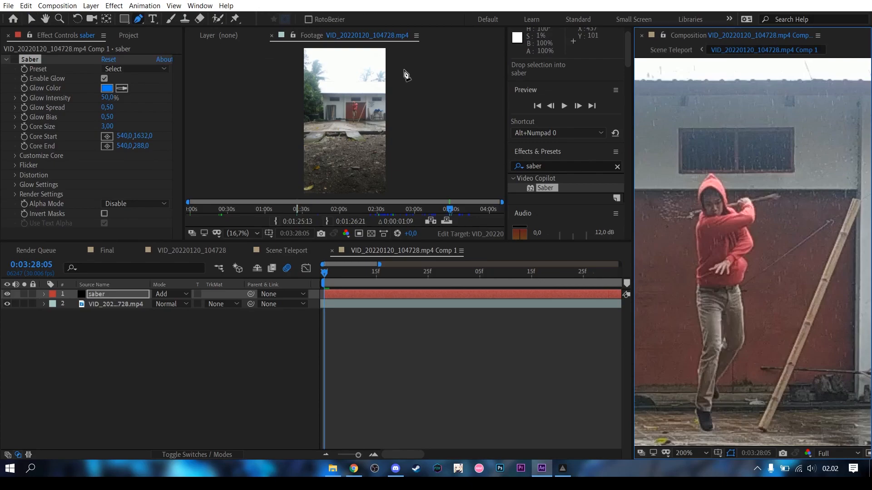
click(754, 201)
click(776, 197)
key(ctrl+z)
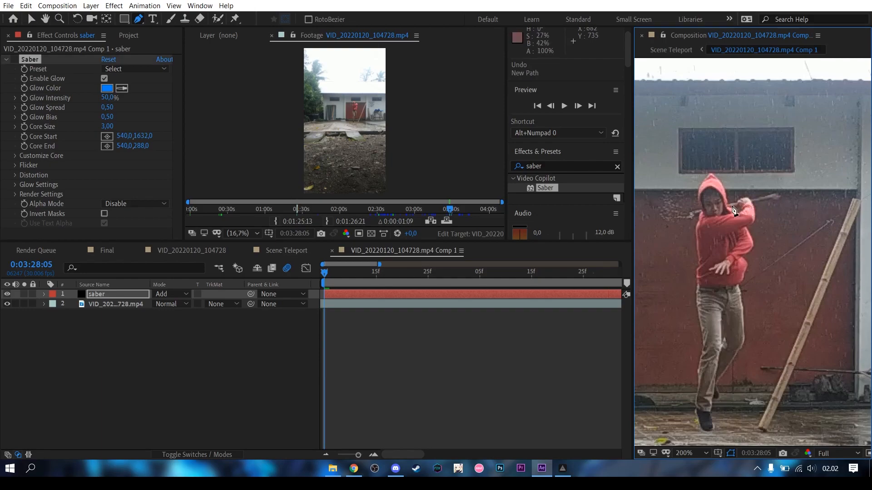
Draw a two-point mask path along the stick's end beyond the man's hand and enable Mask Path keyframing at 0:03:28:05
click(755, 202)
click(780, 199)
click(43, 294)
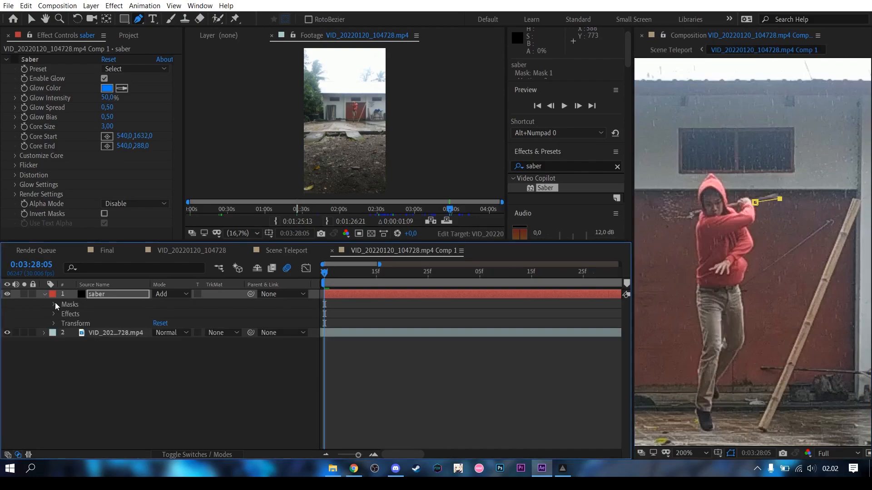
click(55, 304)
click(63, 313)
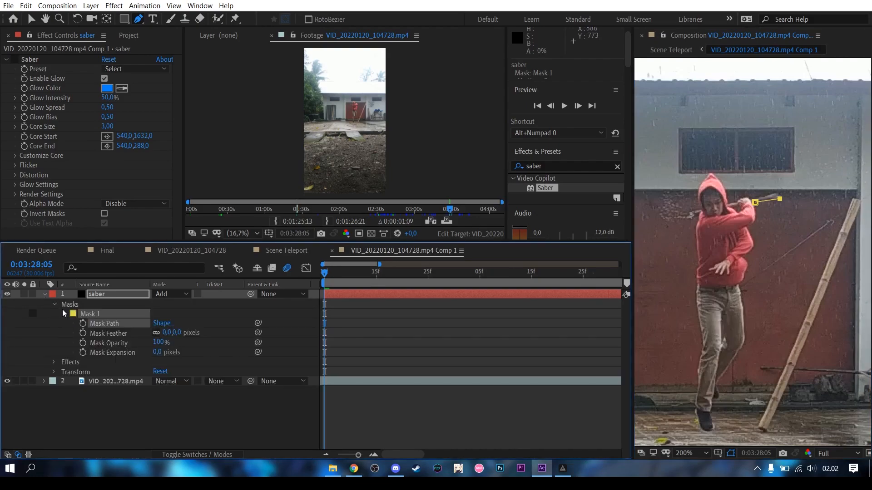
click(83, 324)
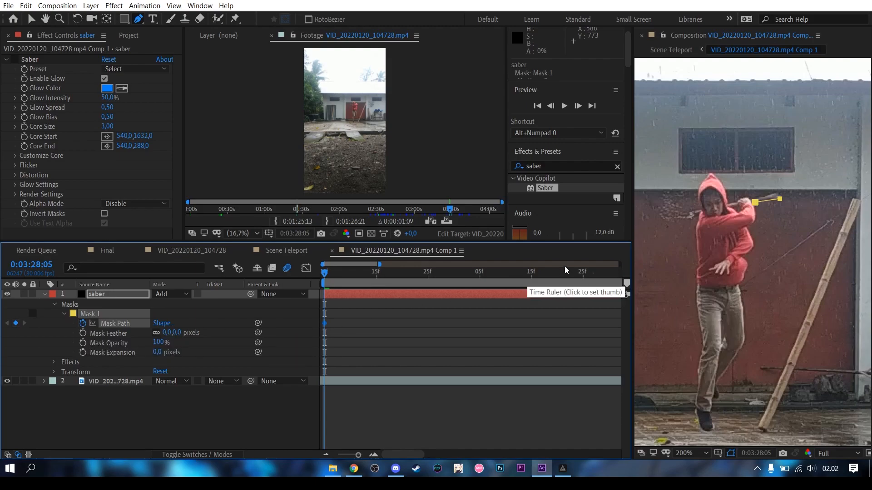
Reposition Mask 1 to follow the stick's end at 0:03:28:06 and 0:03:28:08, and adjust it again three frames further on
click(328, 274)
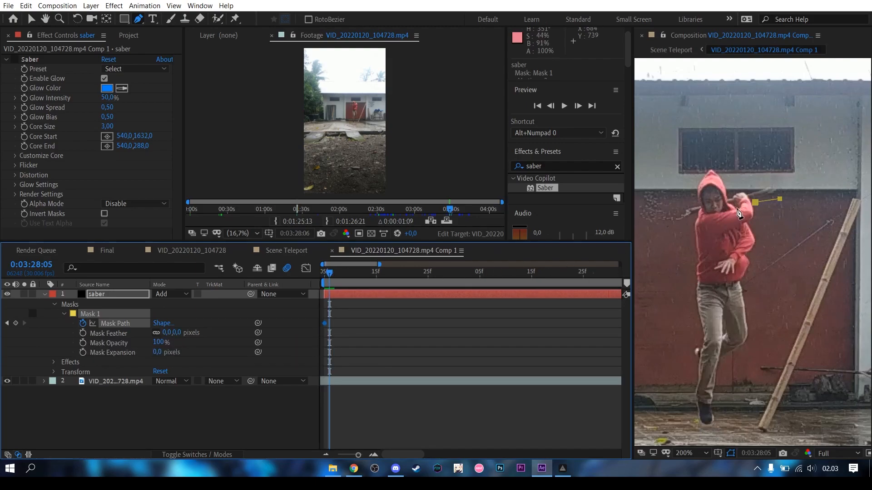
drag(756, 203, 750, 195)
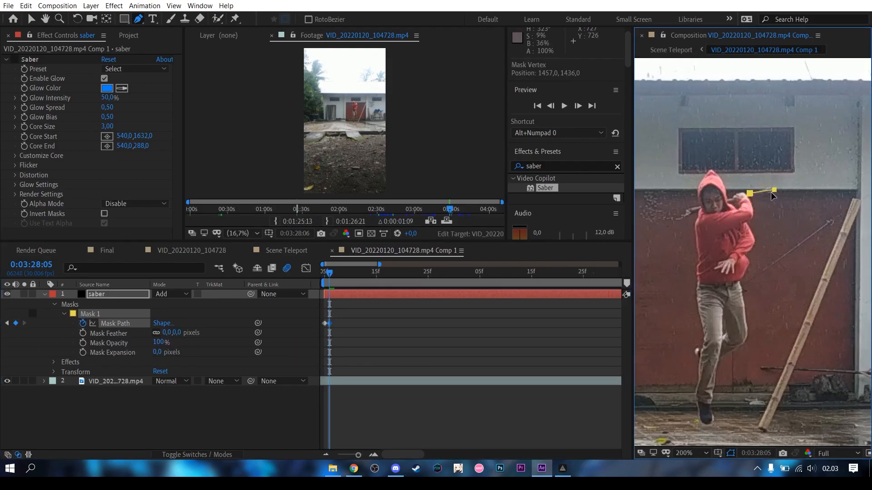
click(340, 274)
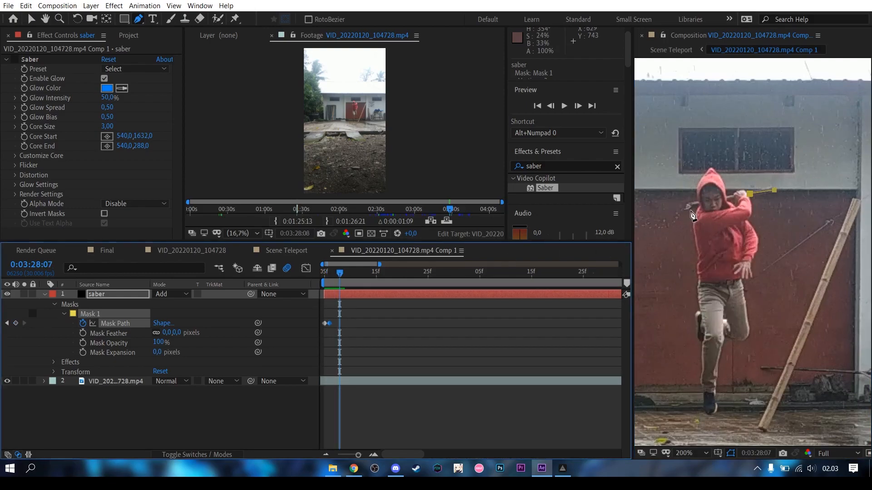
drag(754, 198, 752, 199)
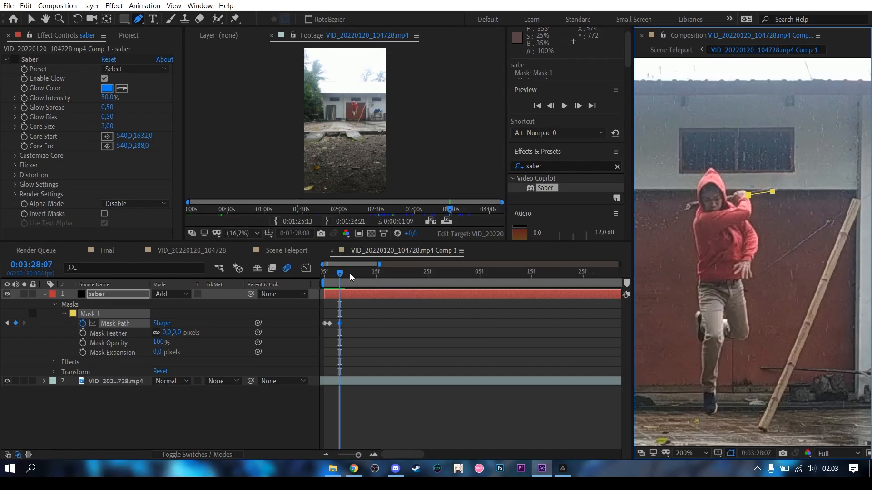
key(Page_Down)
key(Page_Down)
key(Page_Down)
key(v)
drag(774, 194, 780, 211)
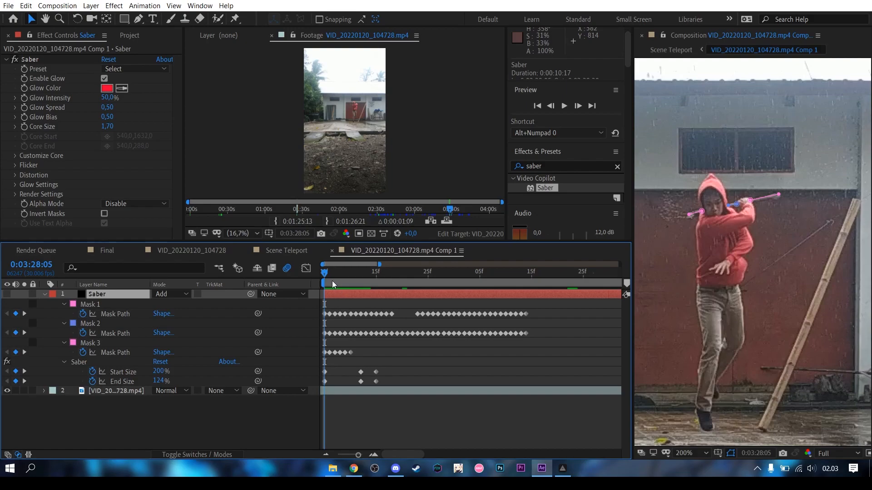
Check the stick's mask tracking between 0:03:28:05 and 0:03:28:08, and turn the Saber layer and its effect back on
drag(325, 272, 345, 274)
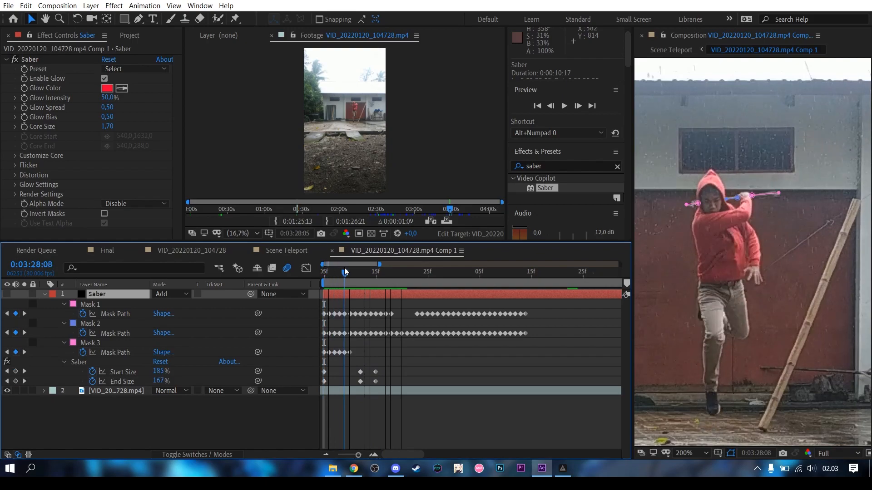
scroll(697, 211, up, 2)
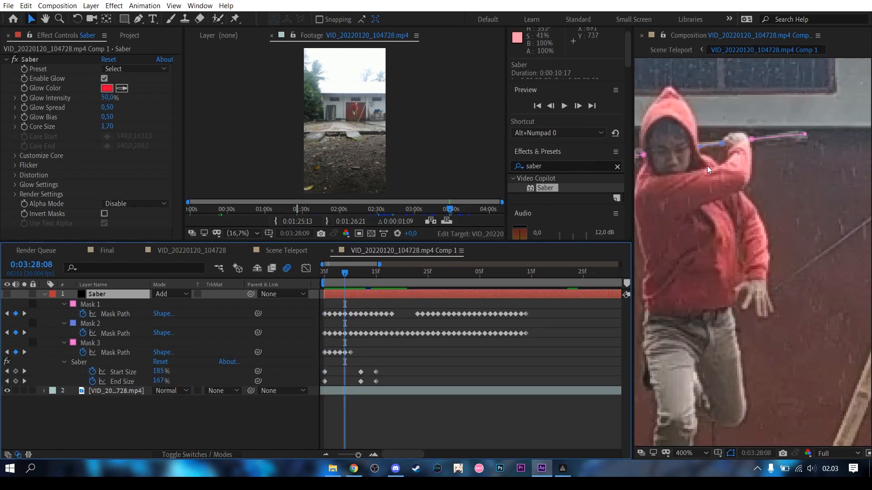
drag(372, 275, 335, 275)
scroll(684, 222, down, 4)
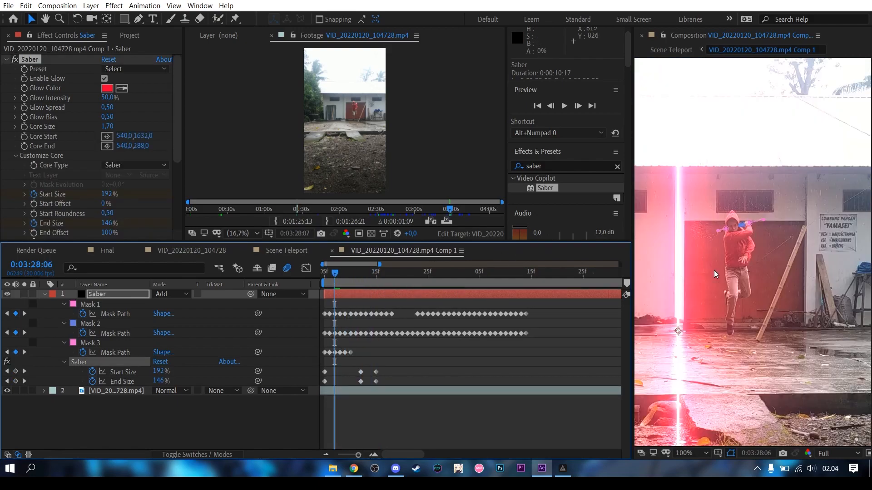
scroll(714, 270, down, 3)
scroll(657, 262, up, 1)
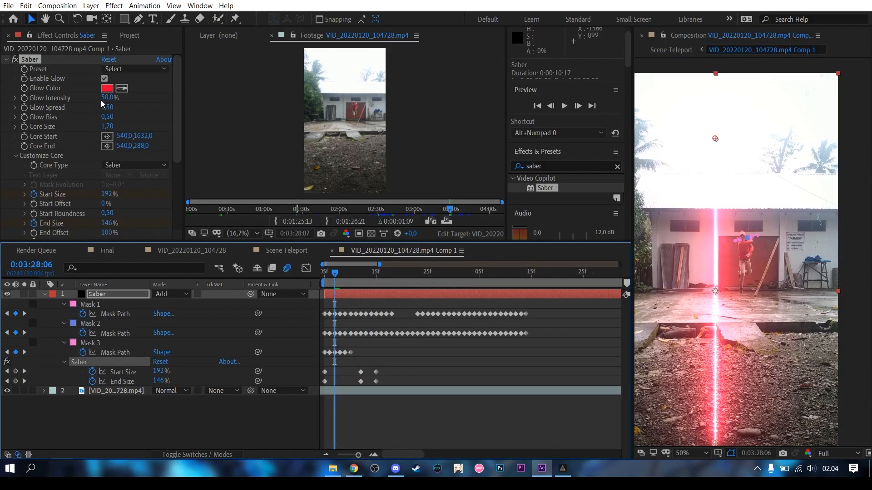
click(107, 88)
mouse_move(177, 80)
mouse_down()
mouse_move(177, 30)
mouse_move(177, 66)
mouse_up()
click(266, 33)
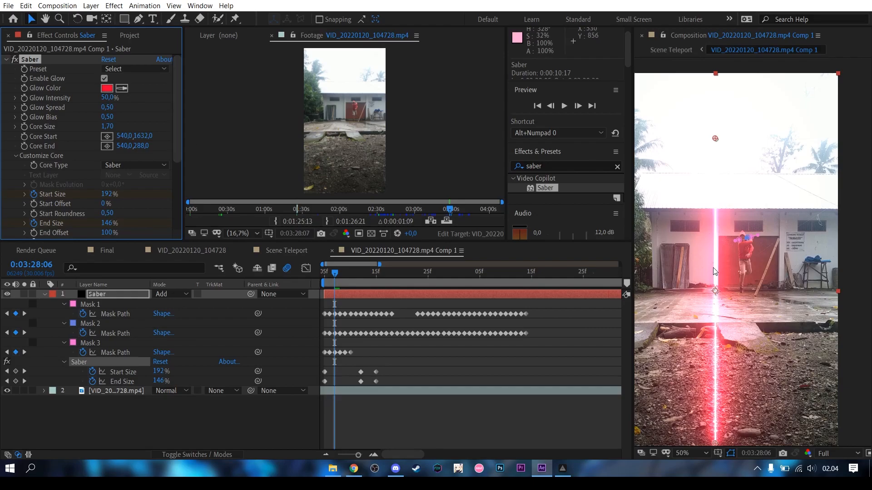
Set the Saber effect's Core Type to Layer Masks so the glow follows the masks along the stick
scroll(722, 259, up, 3)
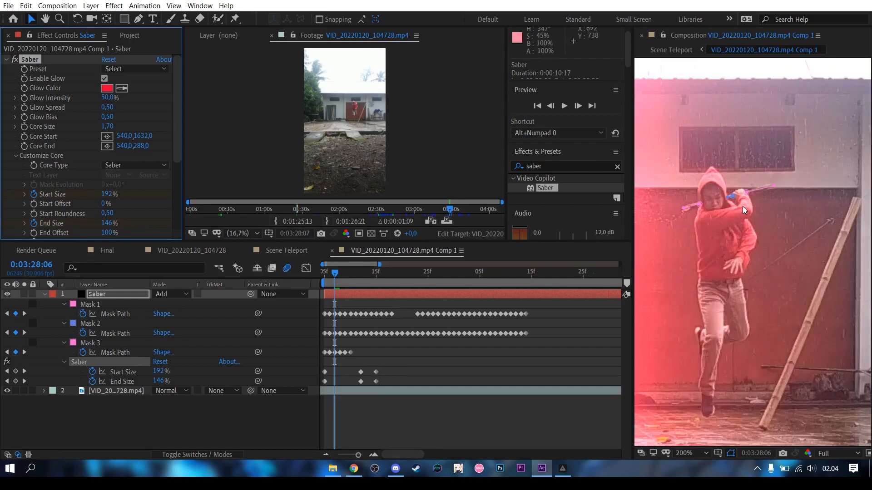
scroll(760, 204, down, 1)
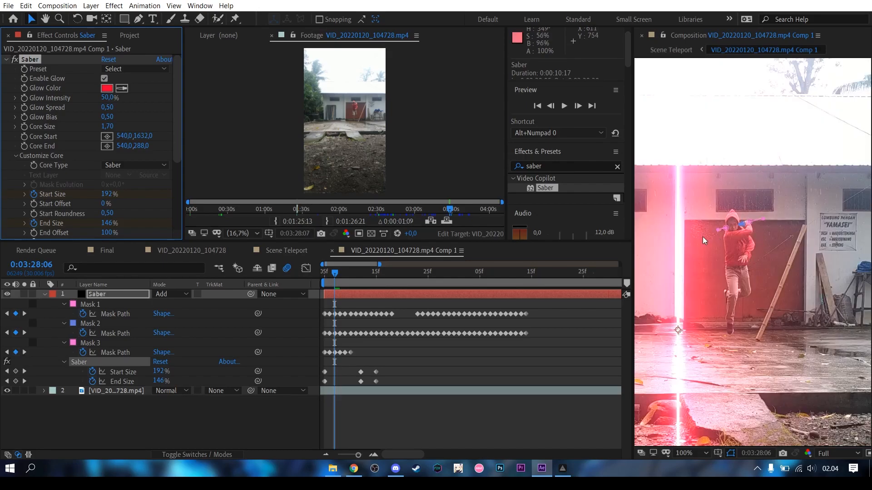
scroll(731, 213, up, 1)
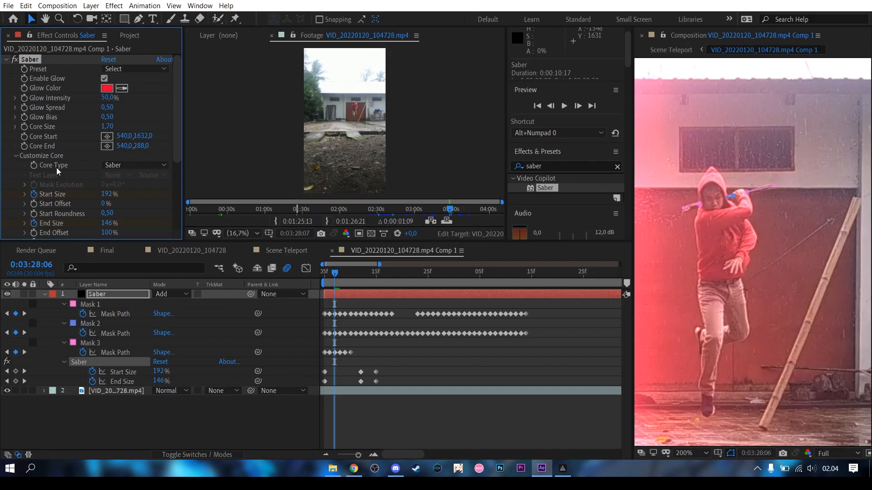
click(114, 166)
click(141, 191)
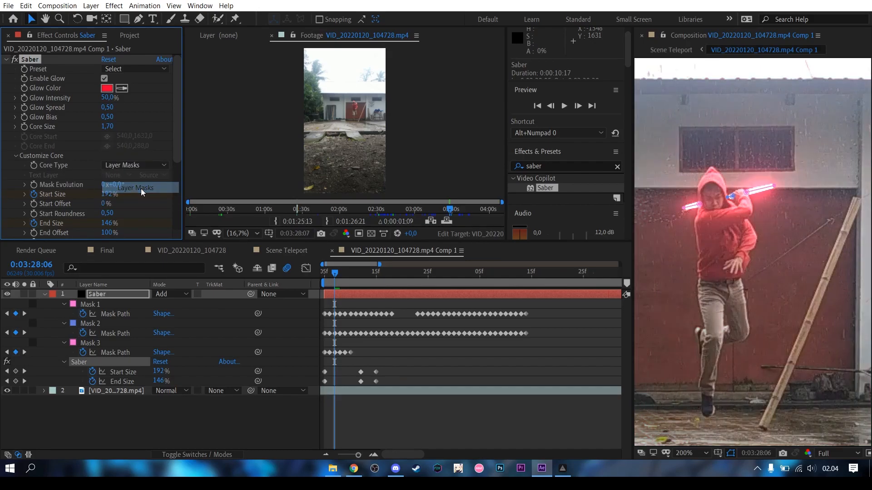
Examine the masked glow on the stick, the Saber core settings and the following frames
scroll(765, 200, up, 1)
scroll(762, 157, down, 2)
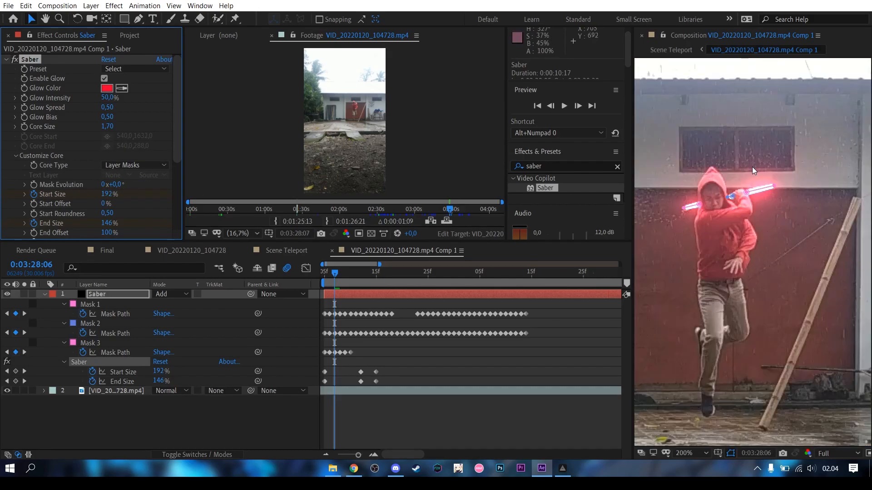
mouse_move(178, 127)
mouse_down()
mouse_move(179, 157)
mouse_move(178, 128)
mouse_up()
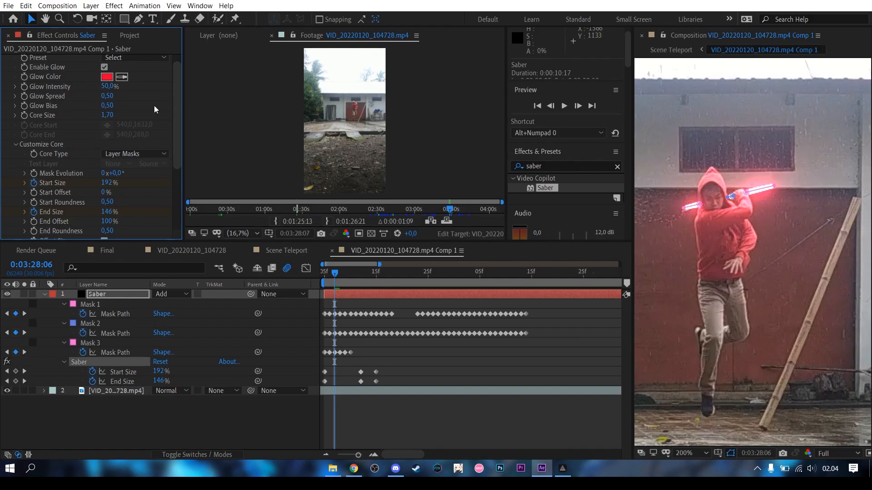
drag(112, 119, 112, 119)
drag(178, 141, 179, 165)
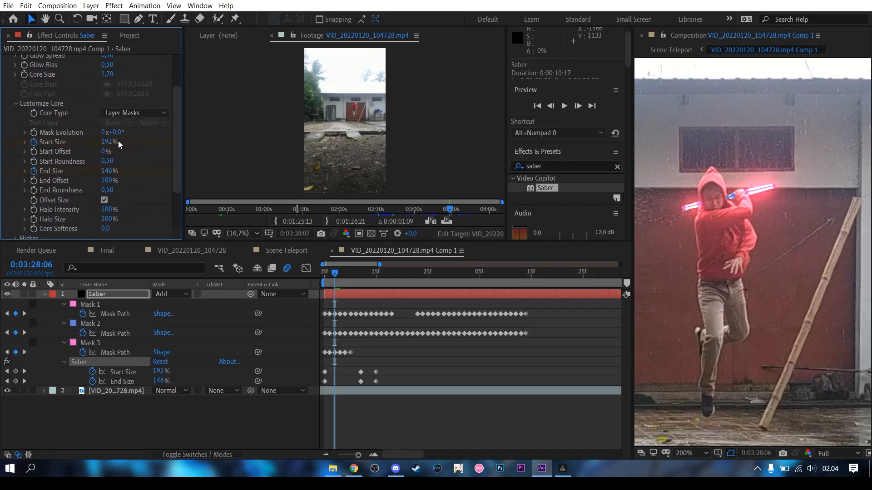
click(350, 275)
mouse_move(361, 276)
mouse_down()
mouse_move(431, 285)
mouse_move(333, 272)
mouse_move(347, 271)
mouse_up()
Open the Scene Teleport composition, fit it to the viewer and check the glow up to 0:00:01:07
click(282, 251)
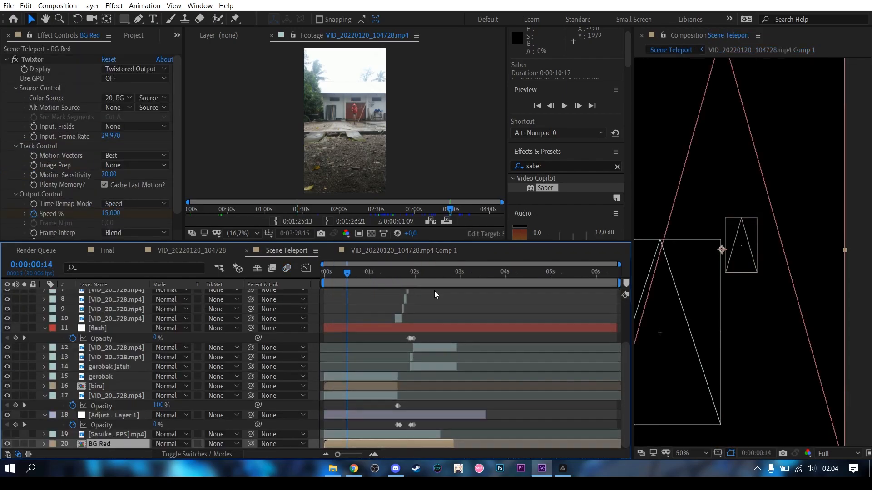
click(693, 447)
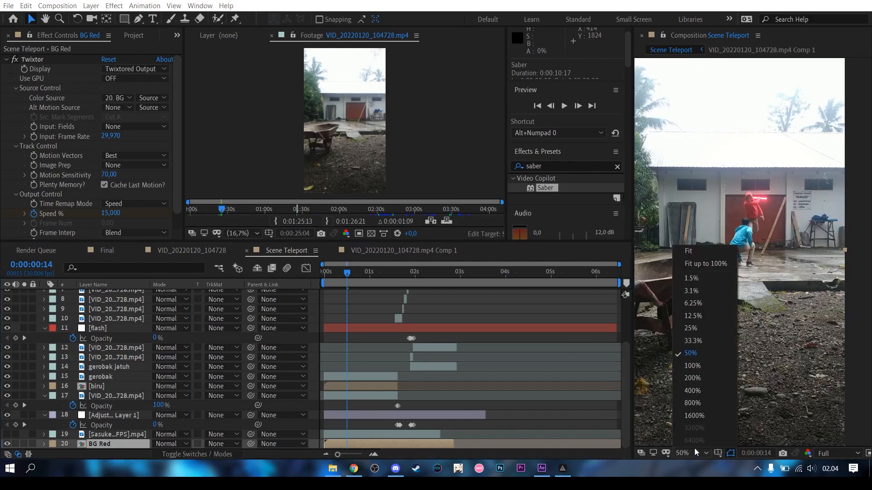
click(691, 250)
drag(348, 271, 382, 270)
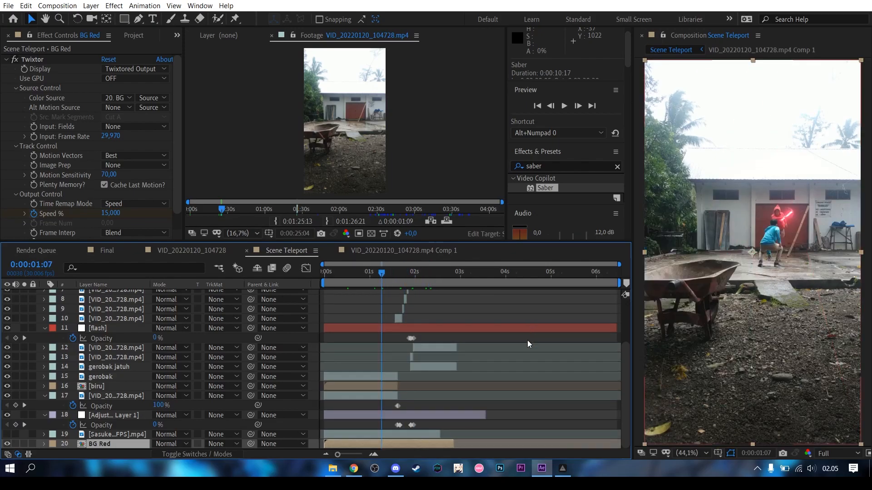
Move the Sasuke reference clip below the BG Red layer in the Scene Teleport layer stack
scroll(527, 375, up, 3)
scroll(527, 375, down, 3)
scroll(526, 378, up, 3)
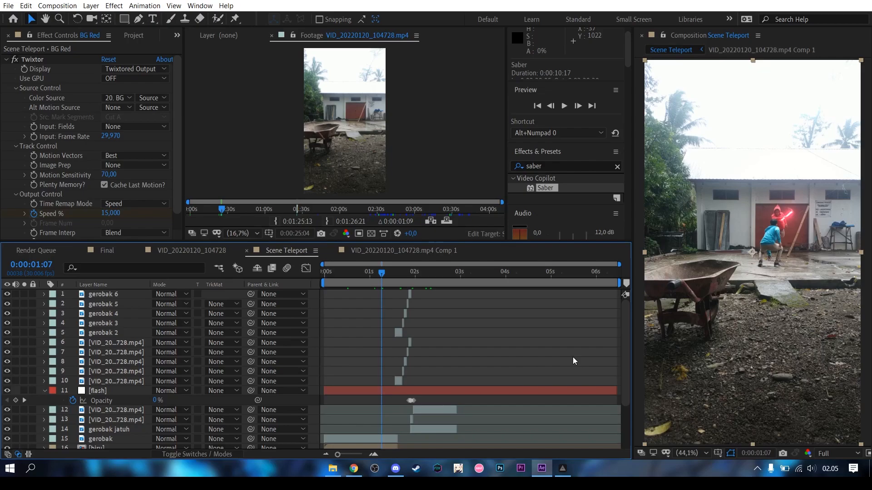
scroll(579, 363, down, 3)
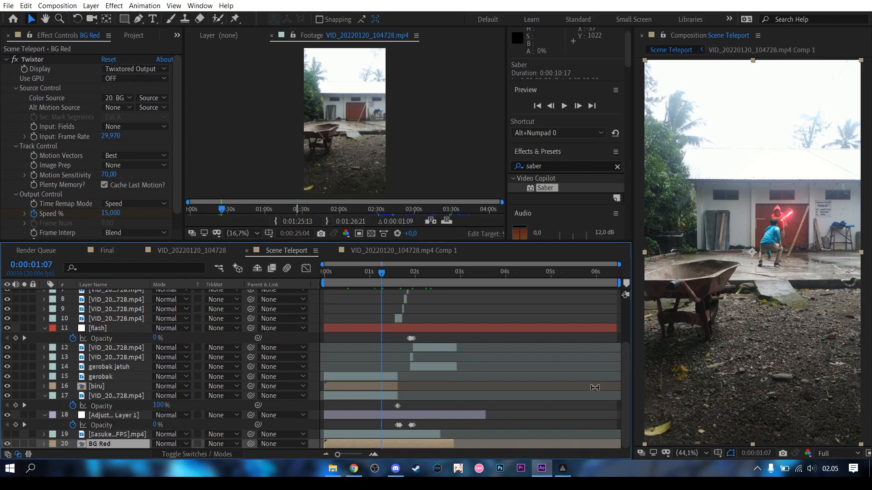
scroll(568, 390, up, 3)
scroll(454, 404, down, 3)
drag(125, 436, 121, 446)
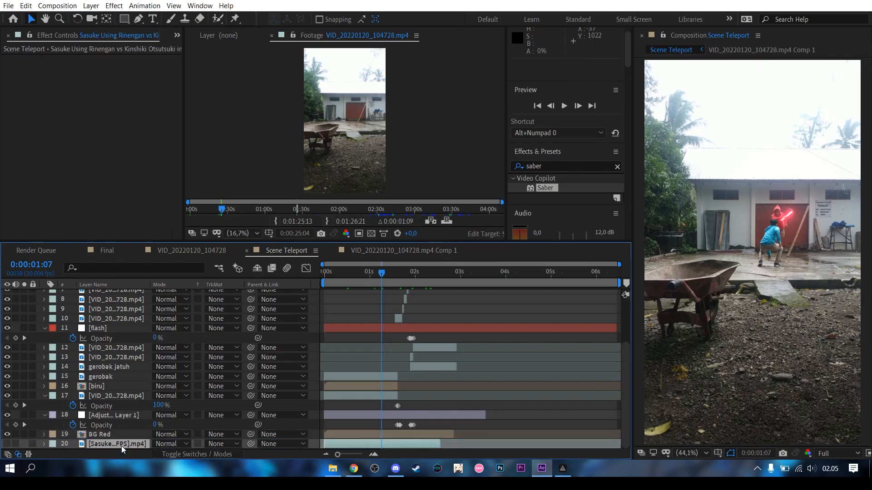
click(121, 435)
Pre-compose all layers except the Sasuke reference clip into a new composition named "Sasukevs kinshiki scene"
scroll(561, 388, up, 3)
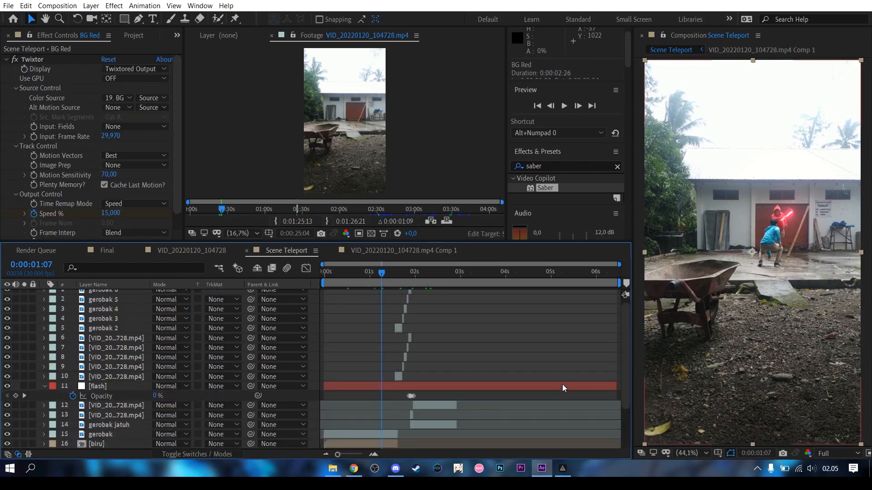
scroll(565, 366, down, 3)
scroll(563, 368, up, 3)
scroll(561, 371, down, 3)
scroll(115, 437, up, 3)
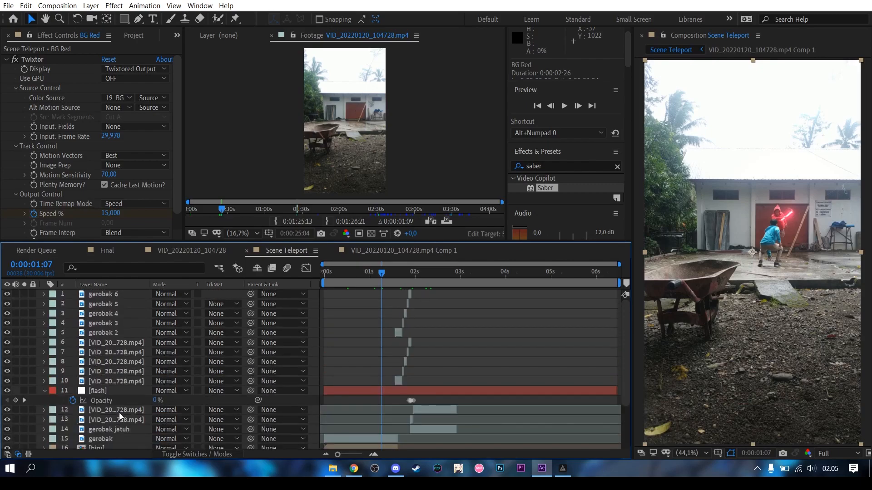
key(ctrl+a)
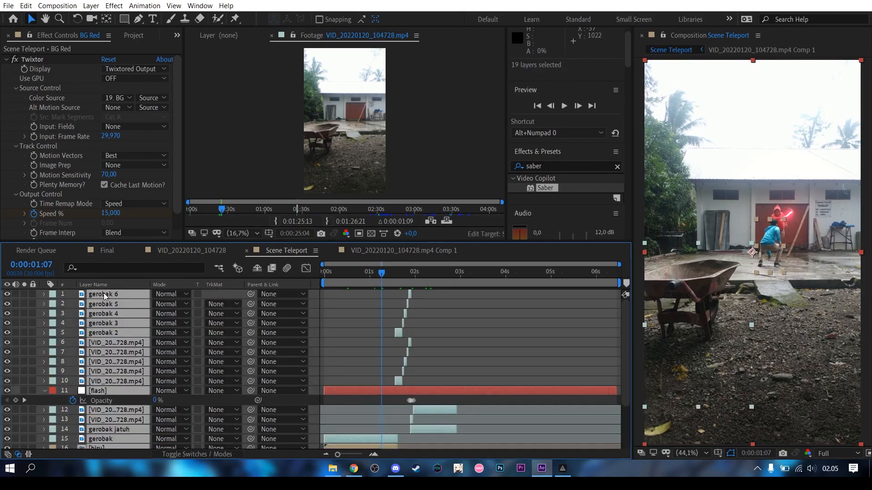
scroll(121, 301, down, 3)
scroll(121, 301, up, 3)
scroll(121, 302, down, 3)
right_click(121, 301)
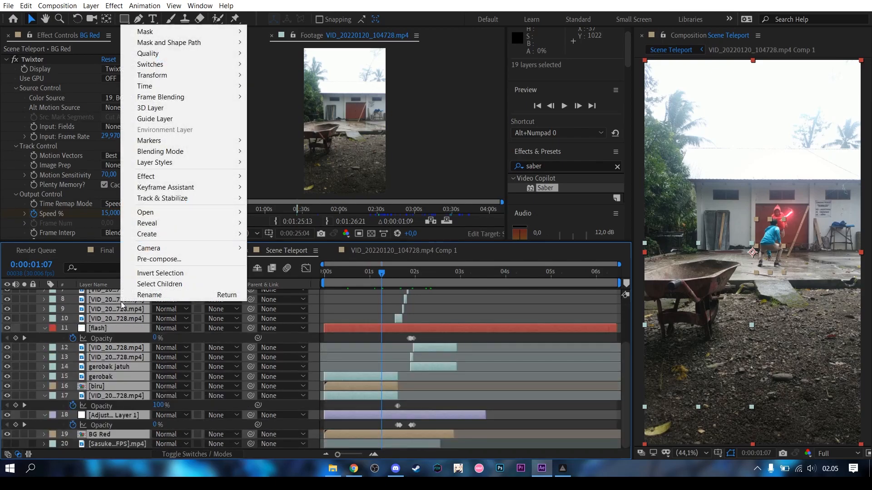
click(153, 260)
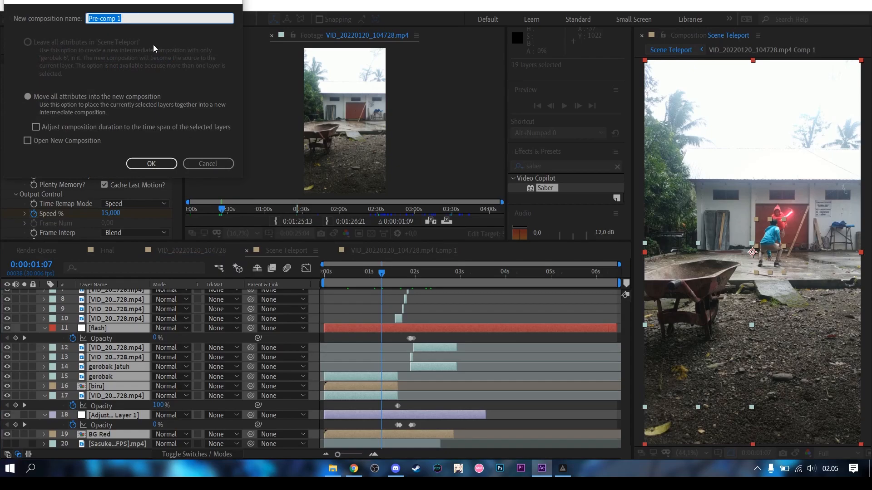
text(Sasukevs kinshiki scene)
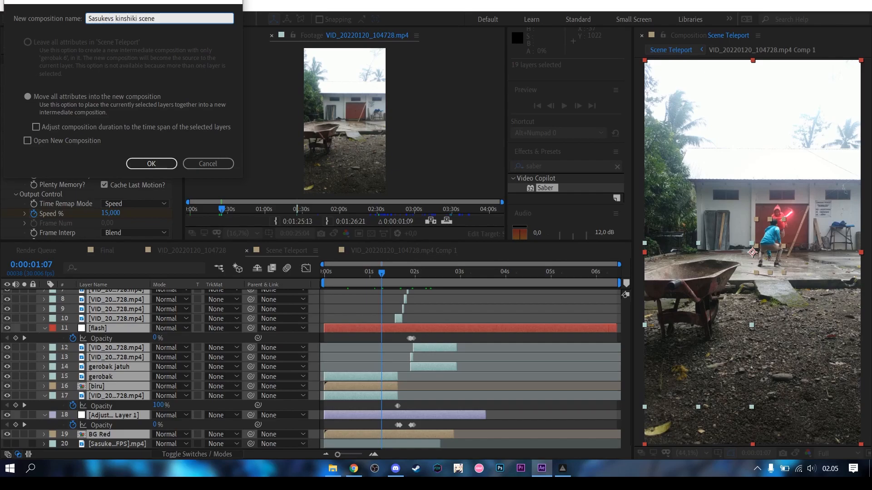
key(Return)
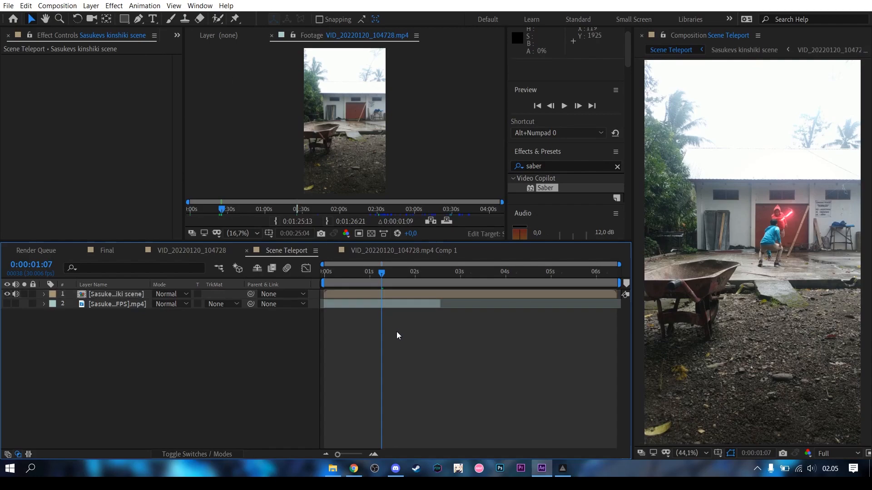
Return to 0:00:00:00 and move the Sasuke reference clip above the pre-composed scene layer
mouse_move(336, 274)
mouse_down()
mouse_move(318, 275)
mouse_move(357, 275)
mouse_move(324, 274)
mouse_up()
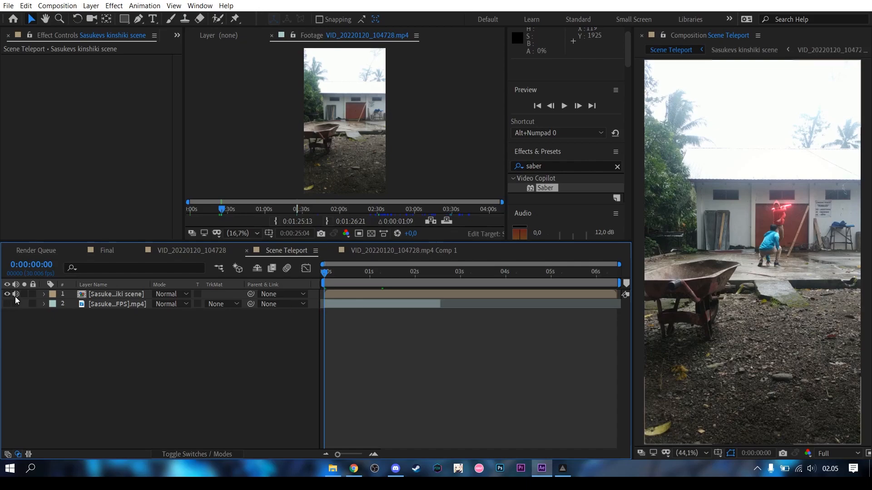
drag(89, 304, 102, 296)
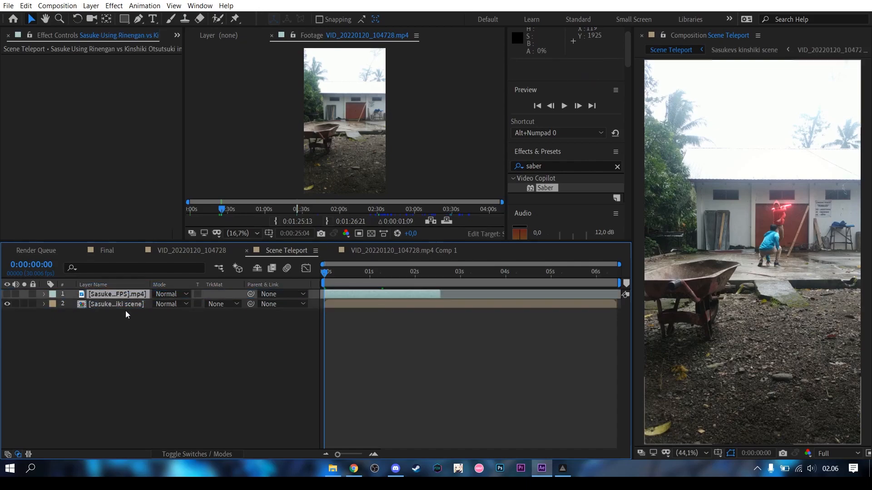
click(423, 339)
Add a null object directly above the pre-composed Sasukevs kinshiki scene layer
click(385, 304)
click(91, 5)
mouse_move(143, 18)
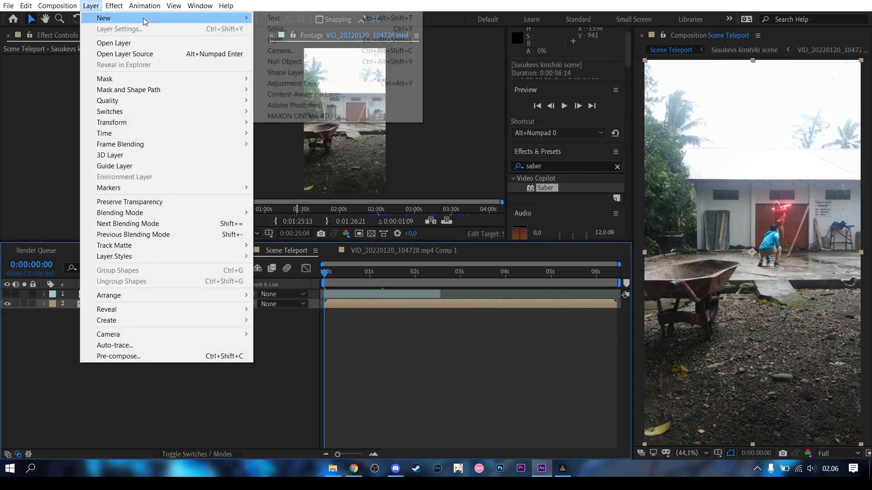
click(299, 62)
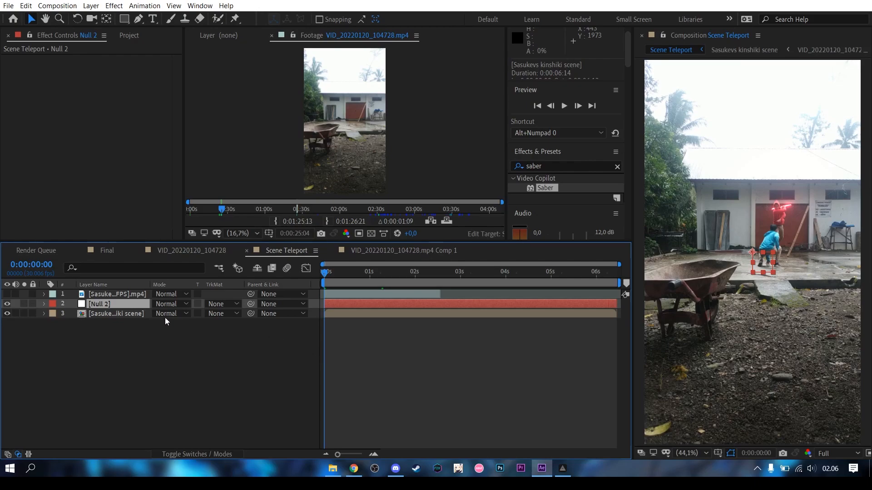
Parent the Sasukevs kinshiki scene layer to Null 2
click(139, 314)
drag(250, 315, 116, 304)
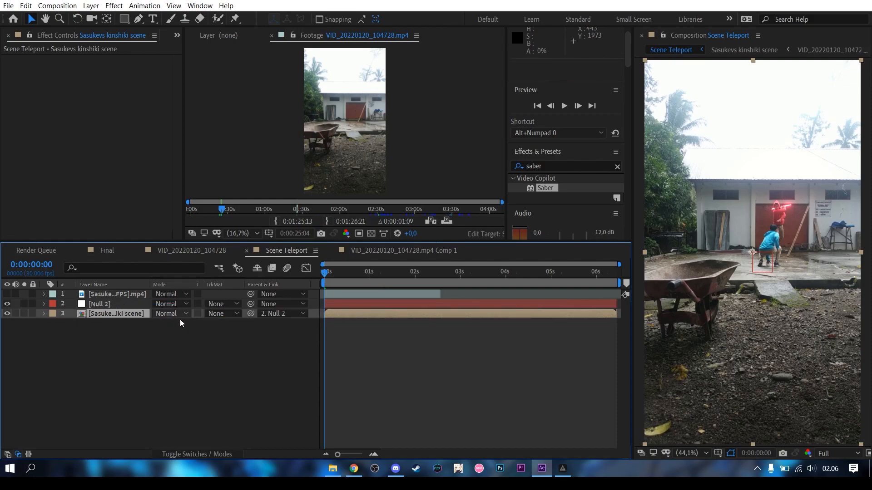
click(122, 306)
click(129, 312)
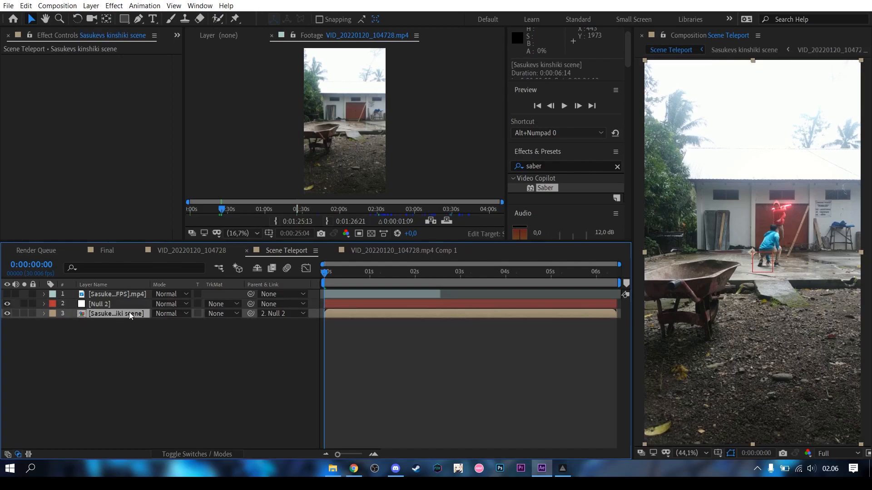
click(406, 318)
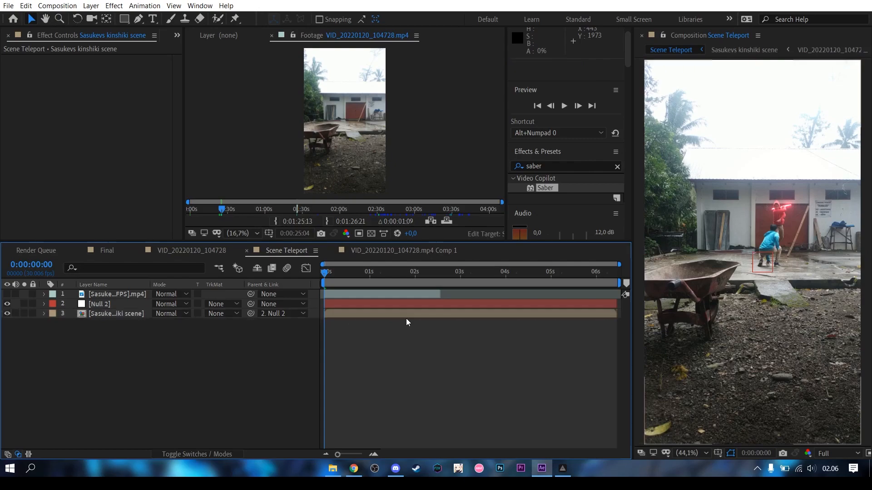
click(405, 313)
Try scaling Null 2 to 135% to test the parented scene's zoom, and undo the scale change
click(124, 304)
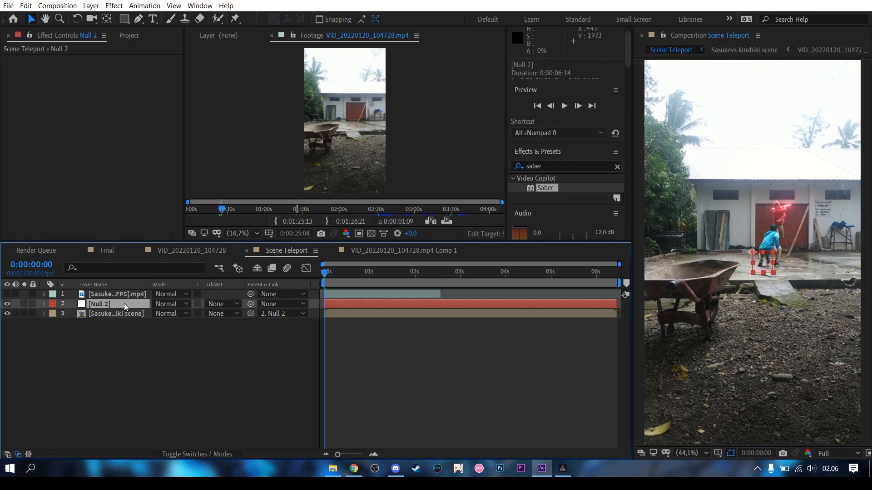
key(s)
drag(180, 313, 177, 312)
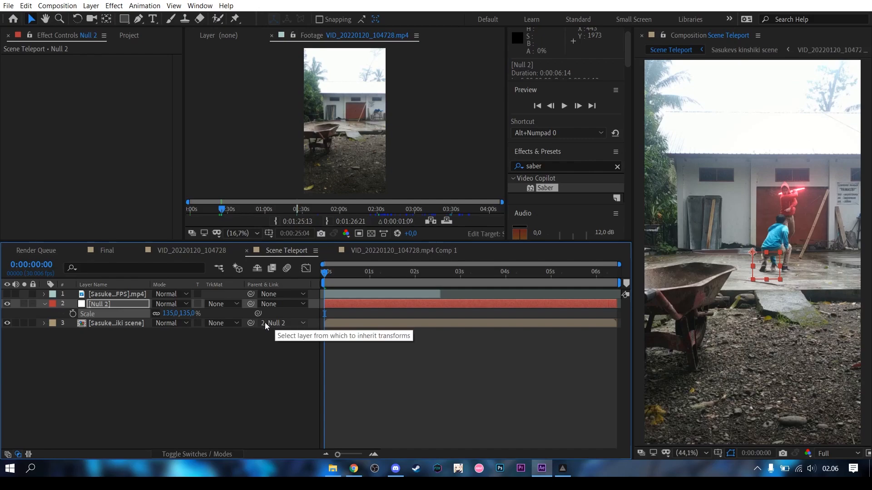
key(ctrl+z)
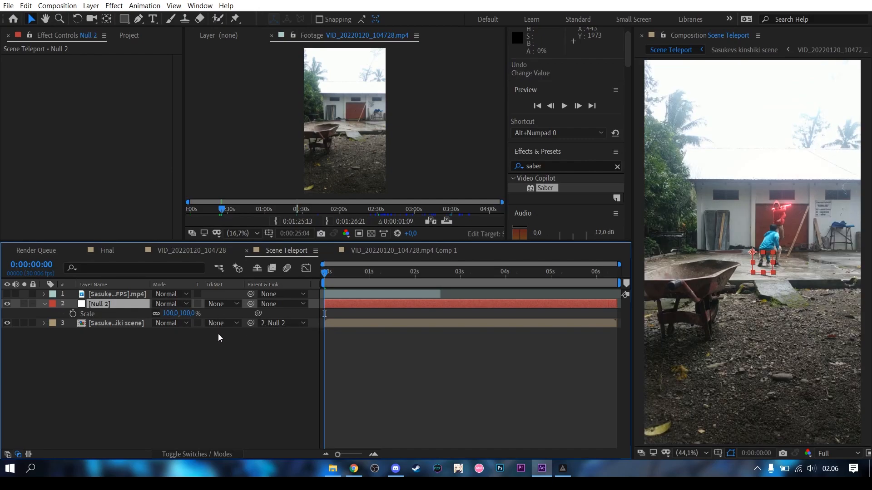
Show the Sasuke reference clip at Third preview resolution and study its camera movement with the scene layer hidden
click(6, 293)
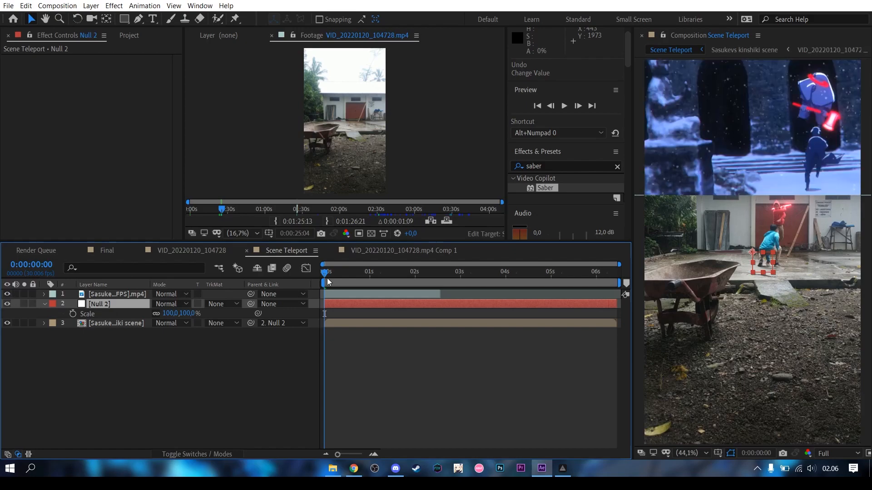
drag(327, 274, 369, 274)
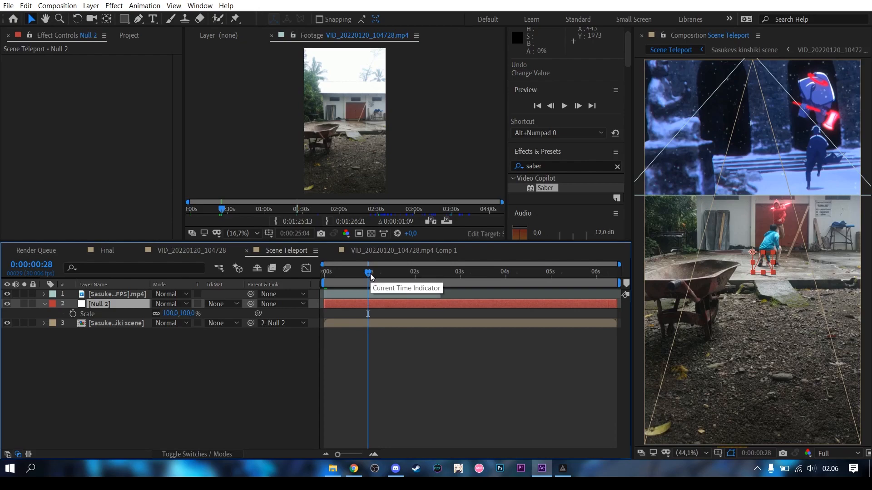
click(827, 453)
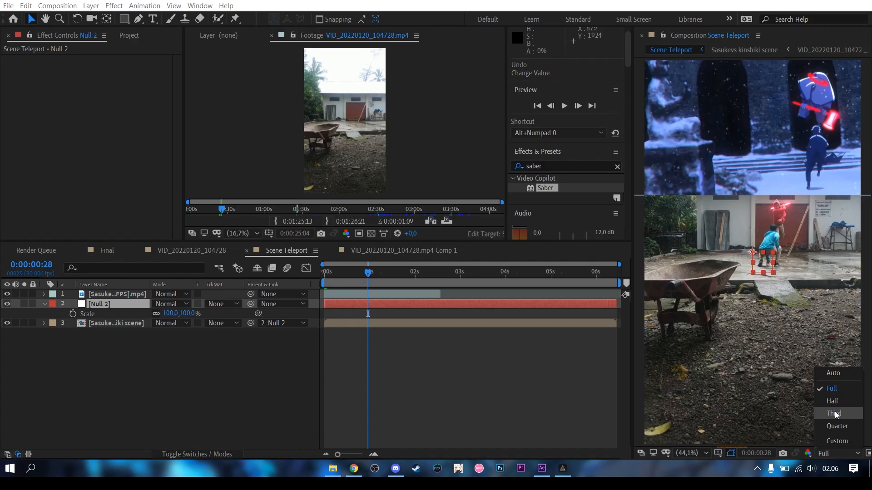
click(834, 411)
drag(371, 273, 390, 278)
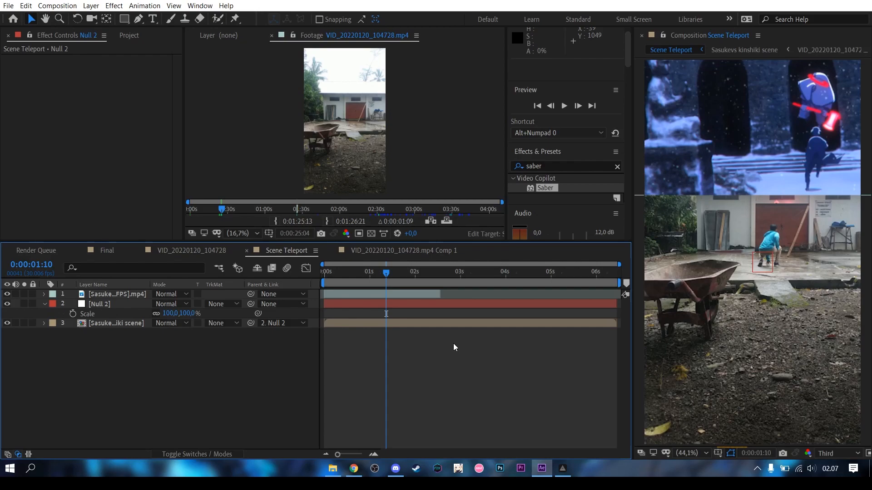
click(8, 323)
drag(380, 271, 312, 252)
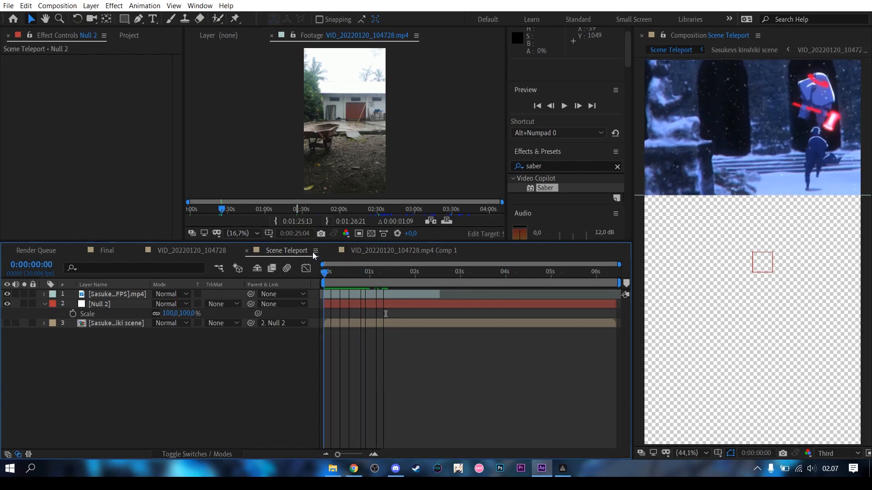
Keyframe Null 2's rotation at 0:00:00:00, show the scene layer again, and tilt the null counter-clockwise at 0:00:00:17
click(126, 305)
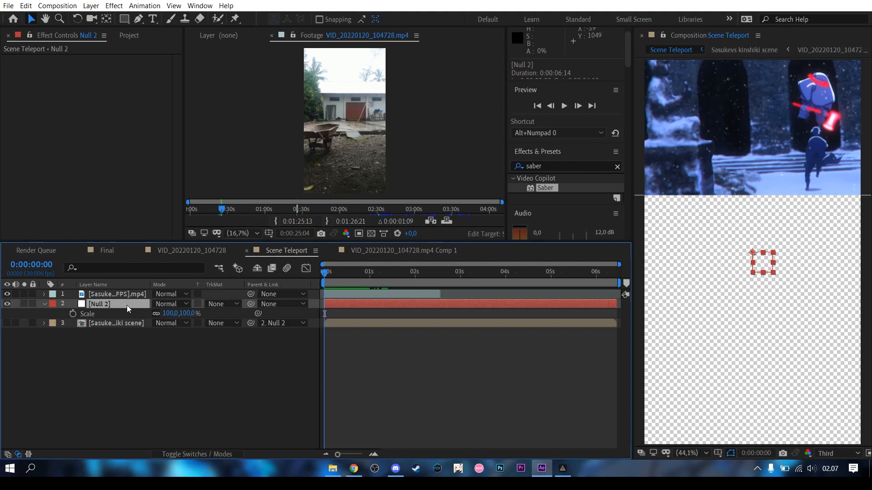
key(r)
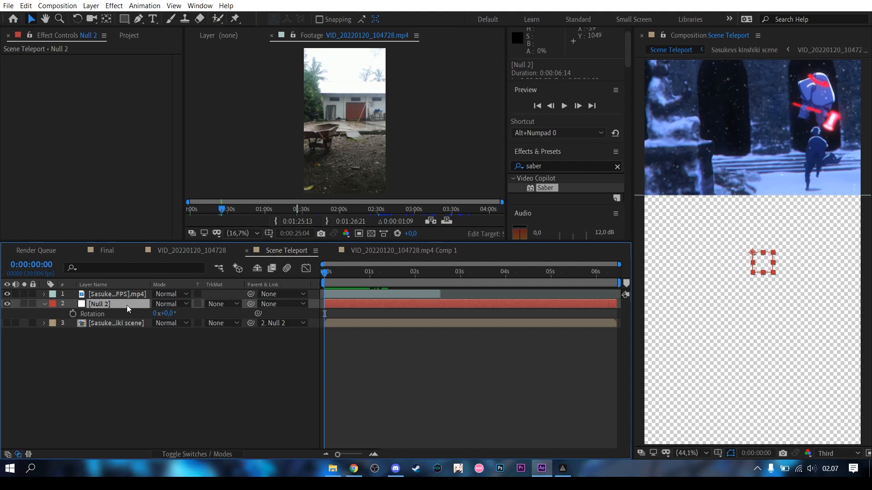
click(73, 313)
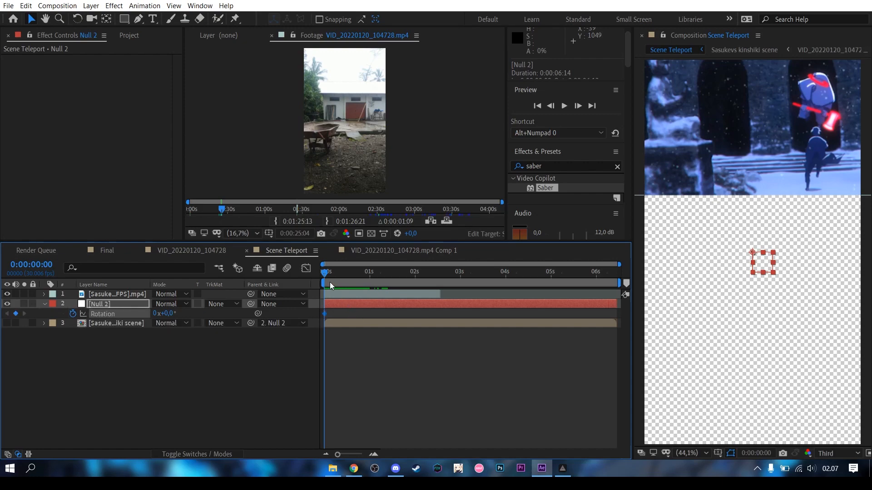
click(7, 324)
drag(328, 271, 355, 271)
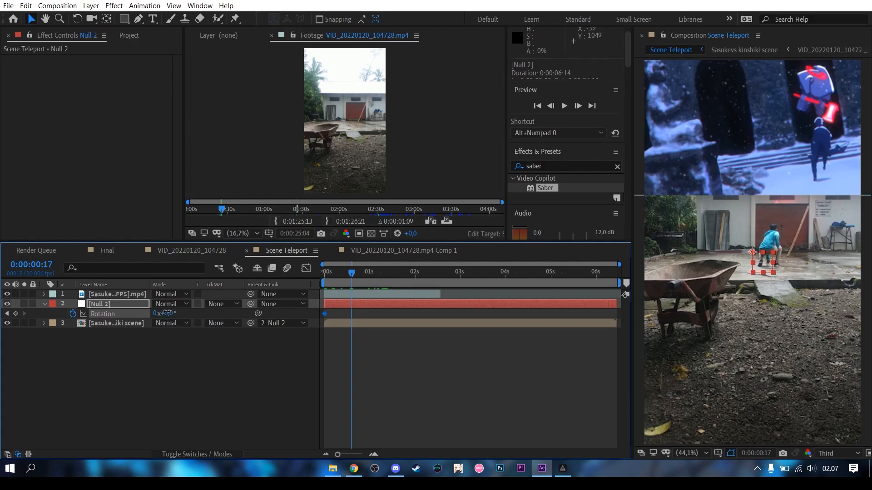
drag(167, 313, 161, 312)
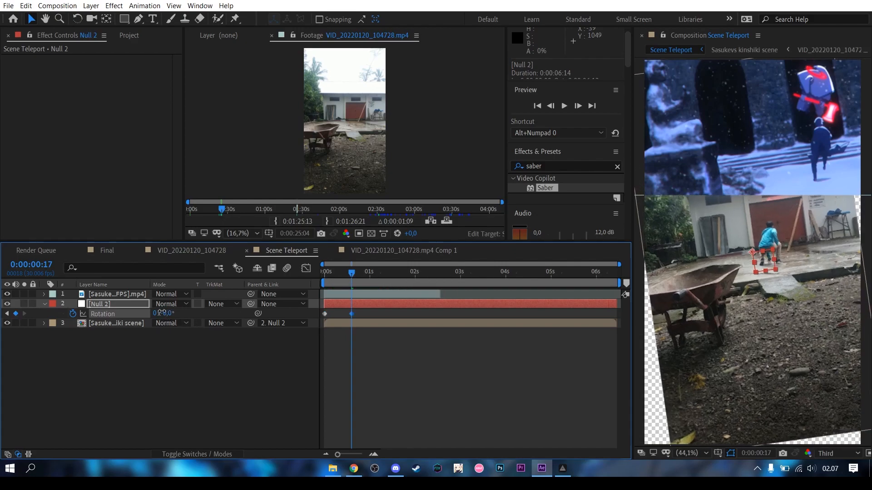
Add a rotation keyframe of -11° to Null 2 at 0:00:01:21
drag(355, 271, 403, 273)
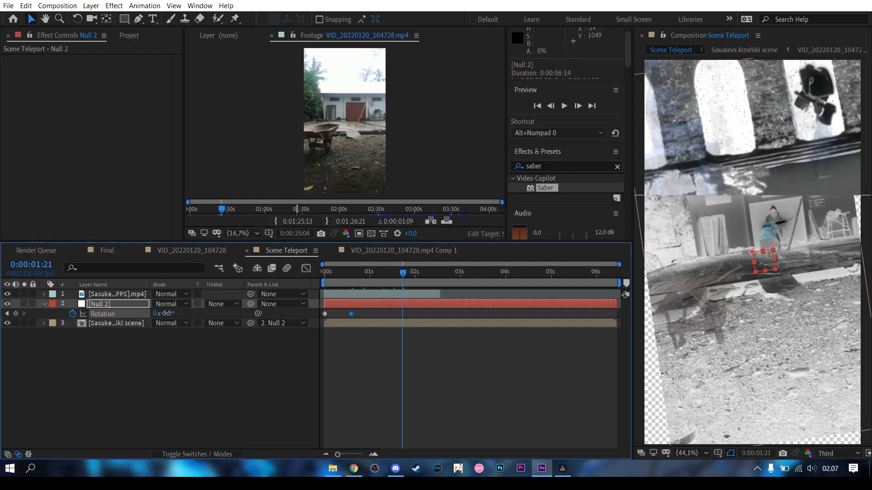
drag(165, 313, 162, 313)
drag(162, 313, 152, 313)
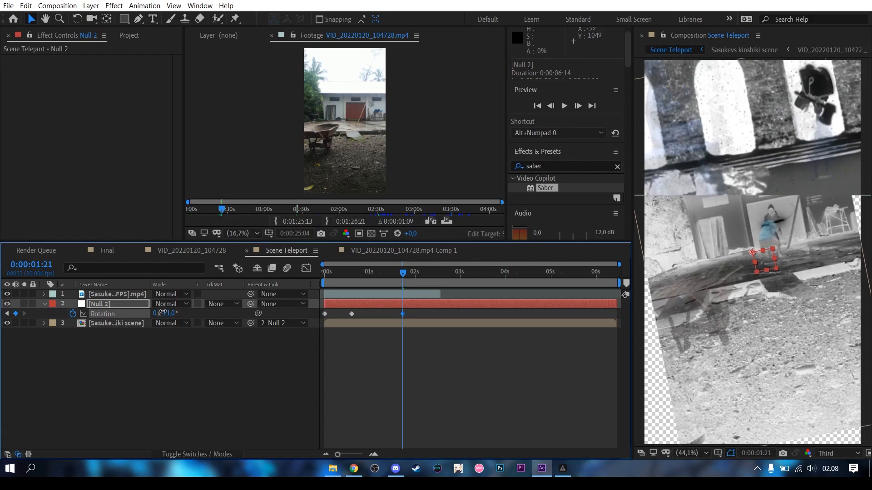
mouse_move(401, 274)
mouse_down()
mouse_move(320, 274)
mouse_move(403, 275)
mouse_up()
Scale the Sasukevs kinshiki scene layer to 133% to cover the empty corners of the frame
click(411, 348)
click(411, 319)
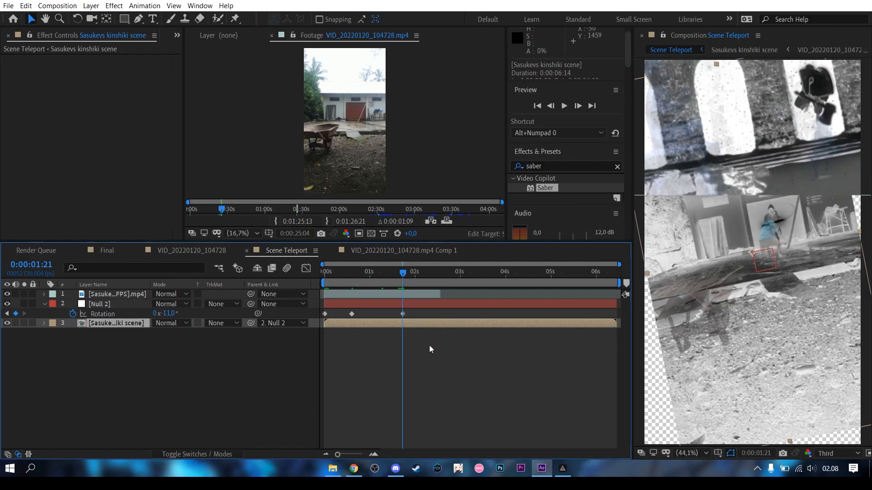
key(s)
click(188, 332)
drag(188, 333, 203, 332)
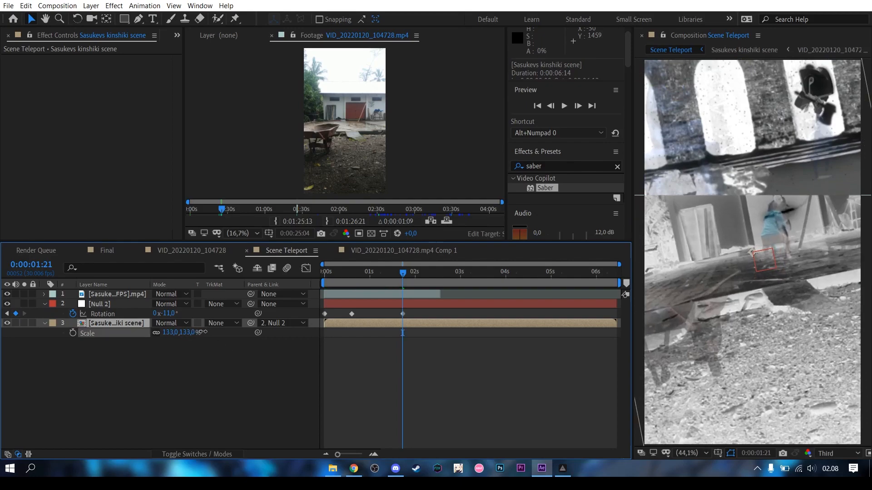
Enable motion blur for the composition and the scene layer, hide the reference clip, and preview from the start
drag(371, 275, 321, 274)
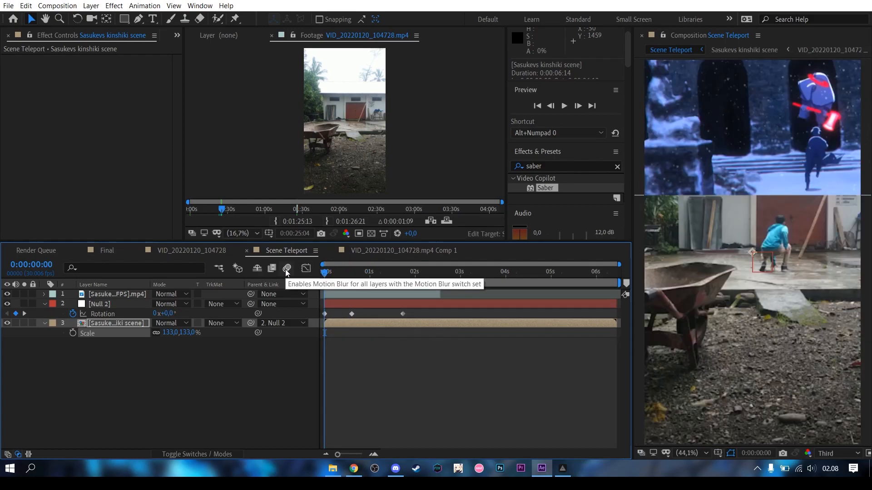
click(287, 268)
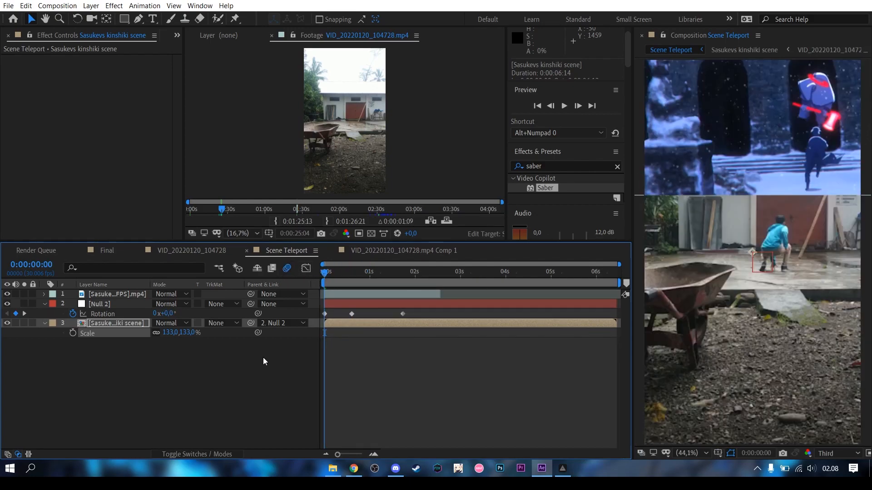
click(220, 453)
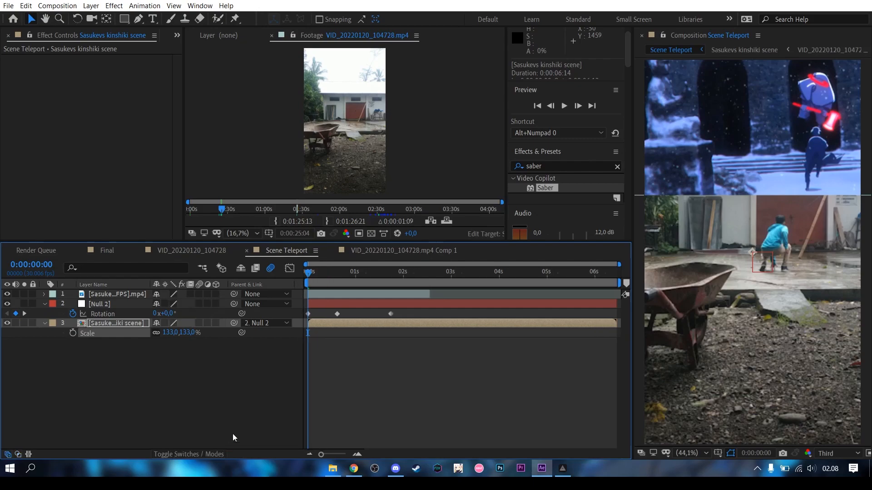
click(199, 323)
click(7, 294)
key(space)
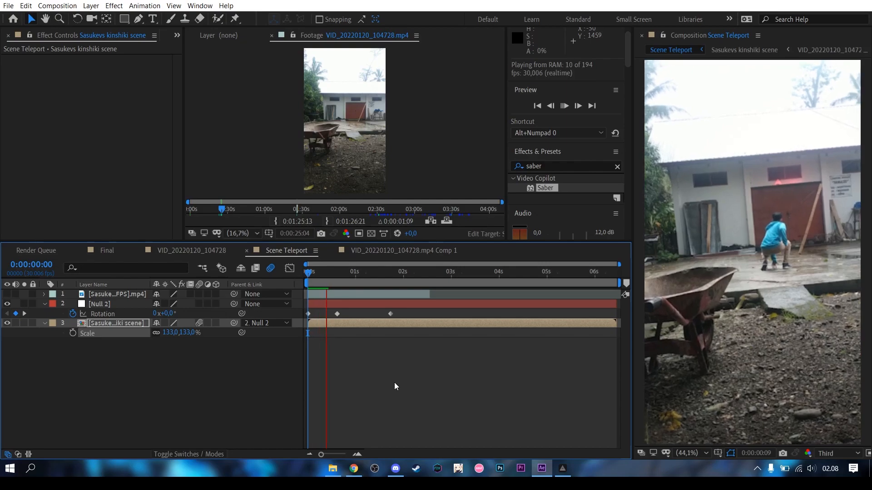
key(space)
Ease Null 2's first two rotation keyframes and reshape the speed curve between them in the graph editor
drag(311, 282, 287, 274)
drag(348, 313, 302, 317)
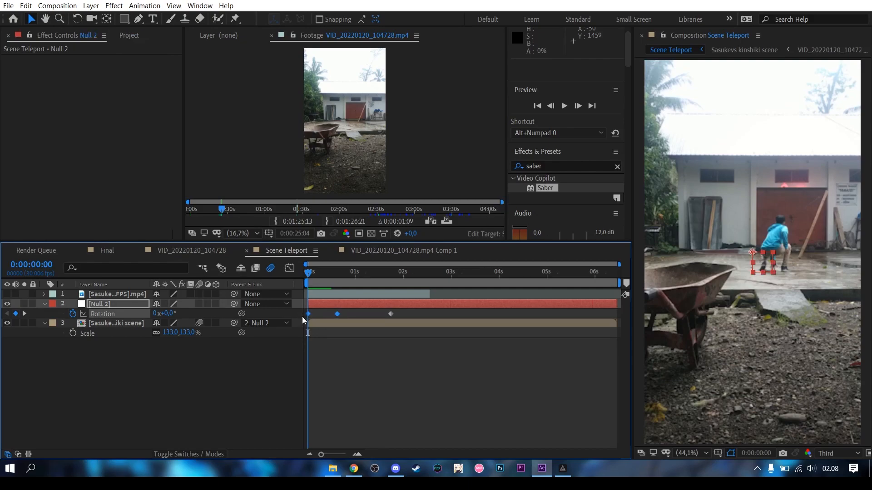
drag(349, 311, 301, 315)
click(290, 273)
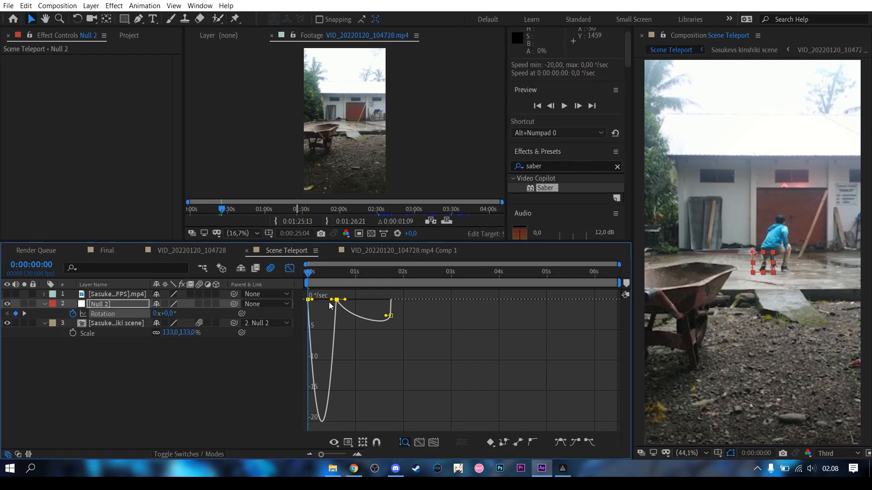
drag(330, 300, 399, 276)
click(292, 271)
Open the Sasukevs kinshiki scene composition and move the flash layer to the top of its layer stack
double_click(372, 324)
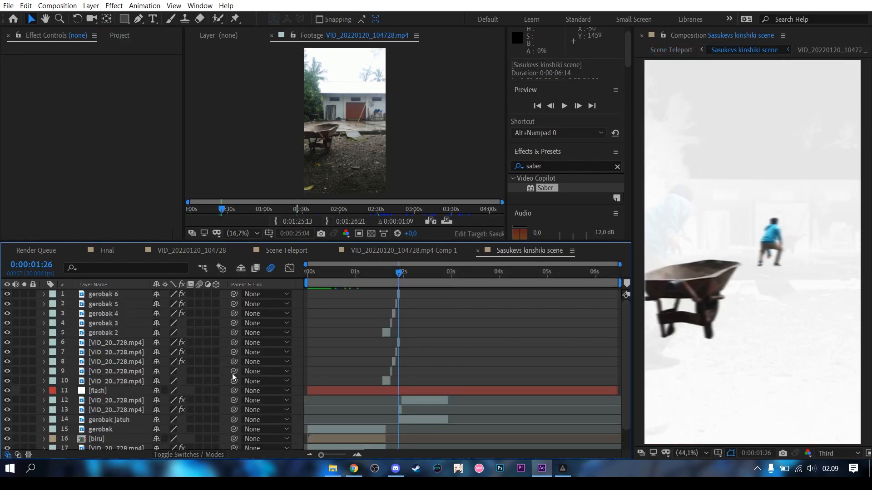
click(121, 393)
drag(122, 396, 128, 294)
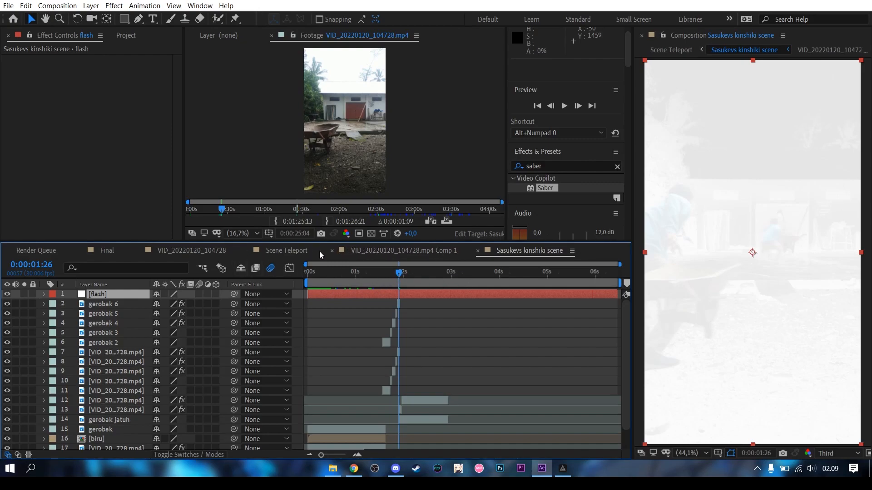
Back in Scene Teleport, split the scene layer at 0:00:01:26 and apply the Wiggle - position preset to its second part
click(279, 251)
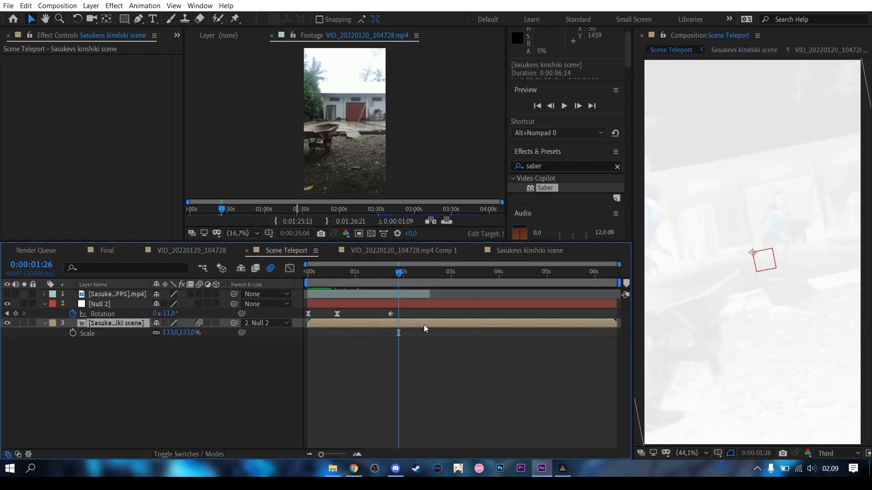
key(ctrl+shift+d)
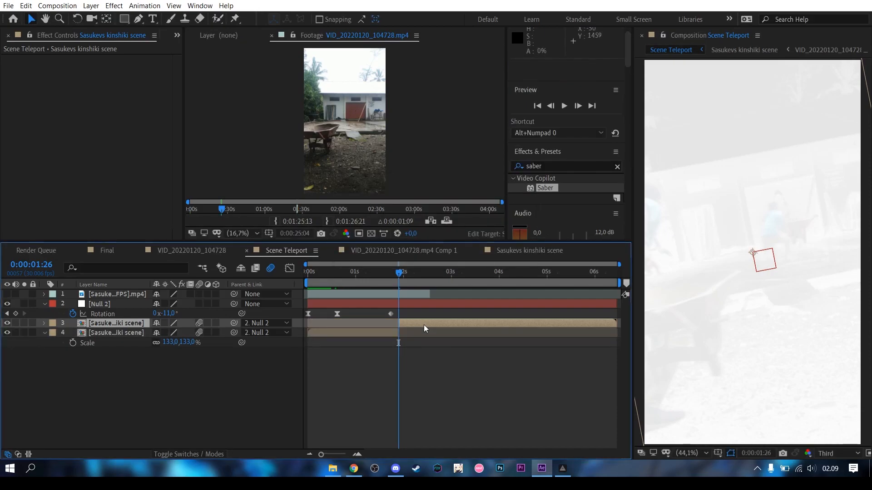
click(617, 168)
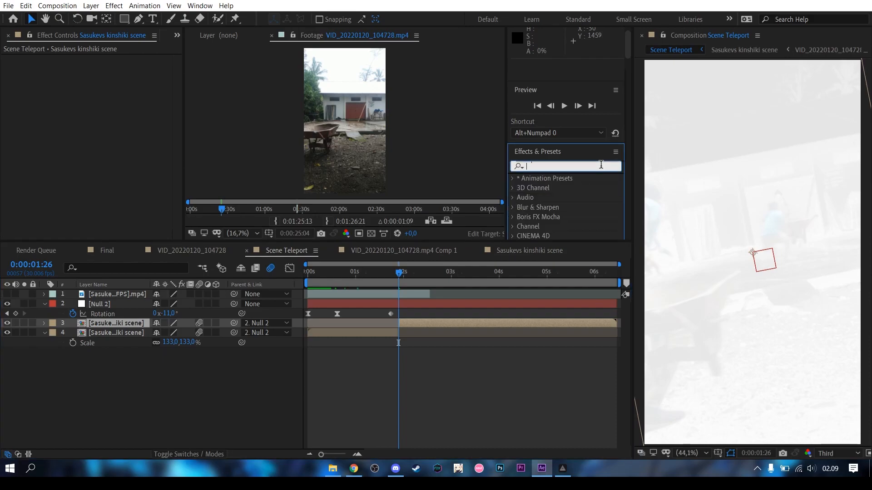
text(wiggle)
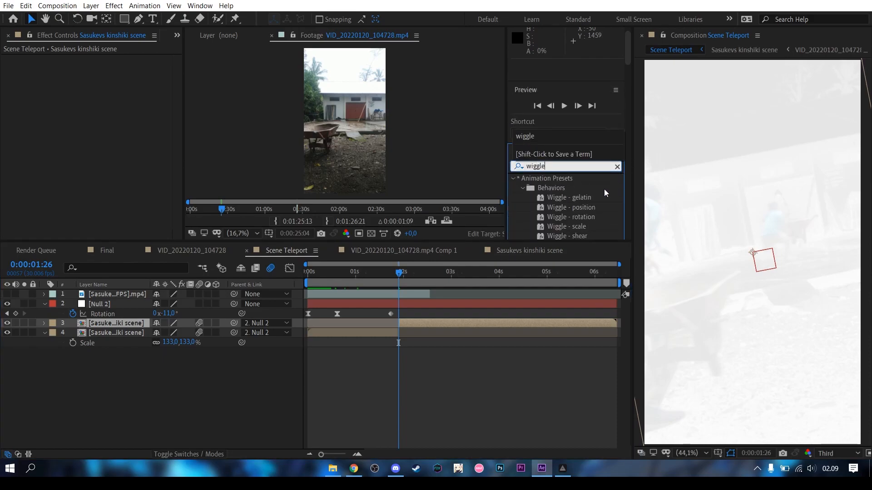
scroll(604, 190, down, 1)
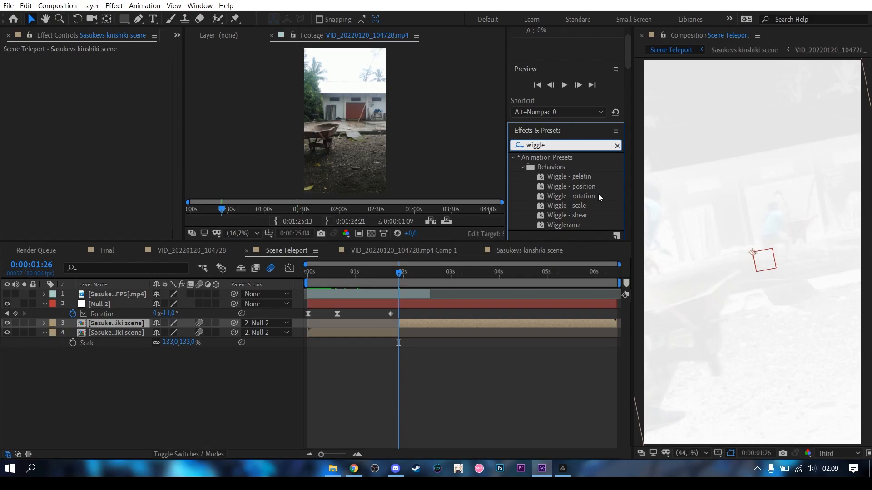
drag(578, 187, 418, 325)
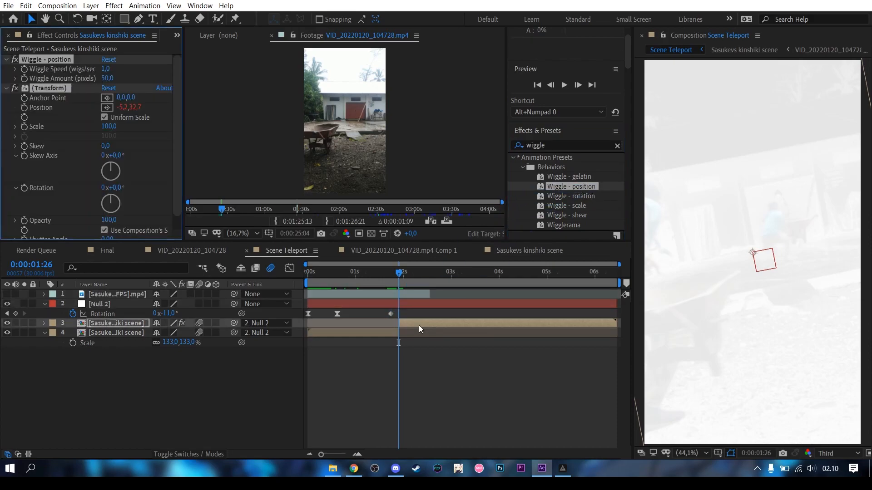
Move to 0:00:02:00 and apply the Twixtor effect to the second part of the split scene layer
click(400, 272)
drag(400, 272, 404, 273)
click(617, 146)
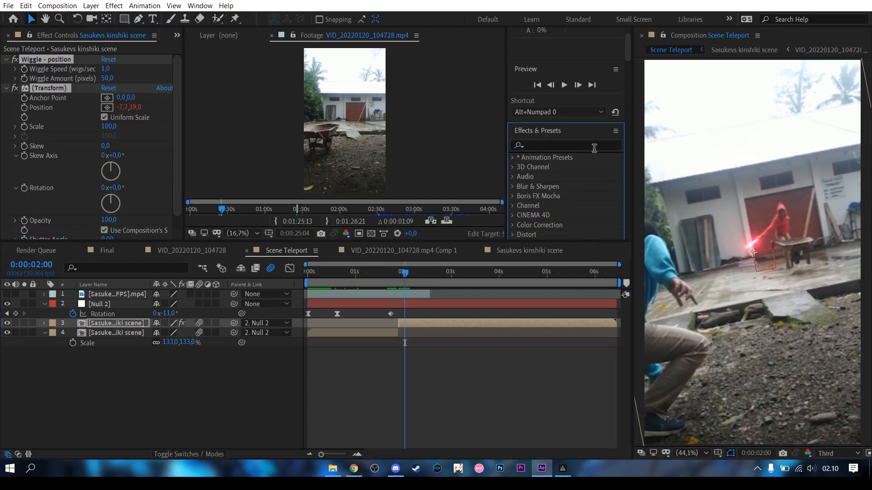
key(w)
click(591, 145)
text(t)
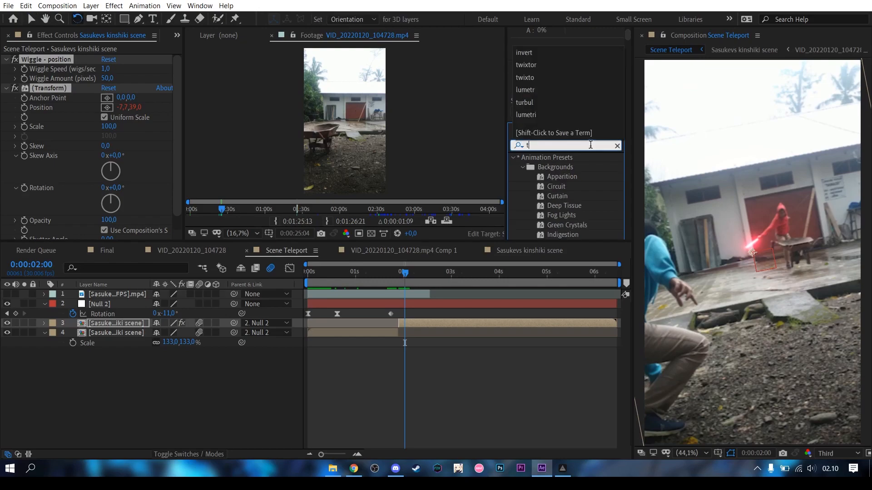
text(wixtor)
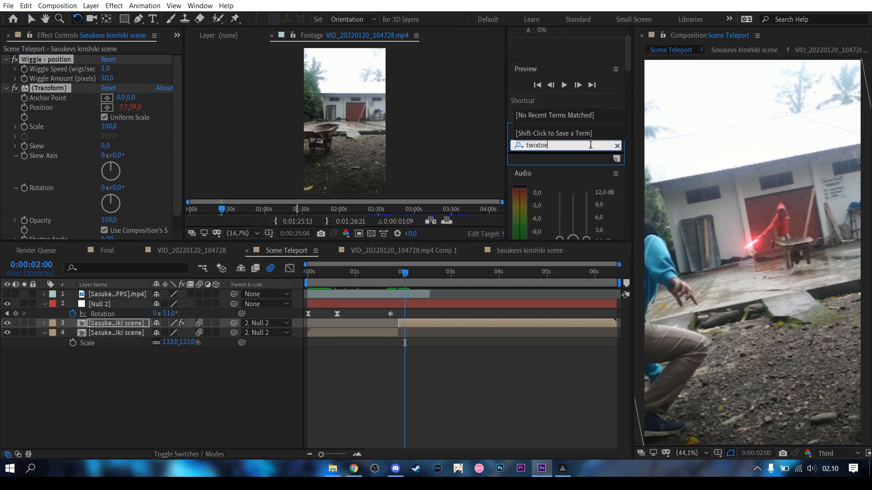
drag(548, 167, 470, 322)
key(v)
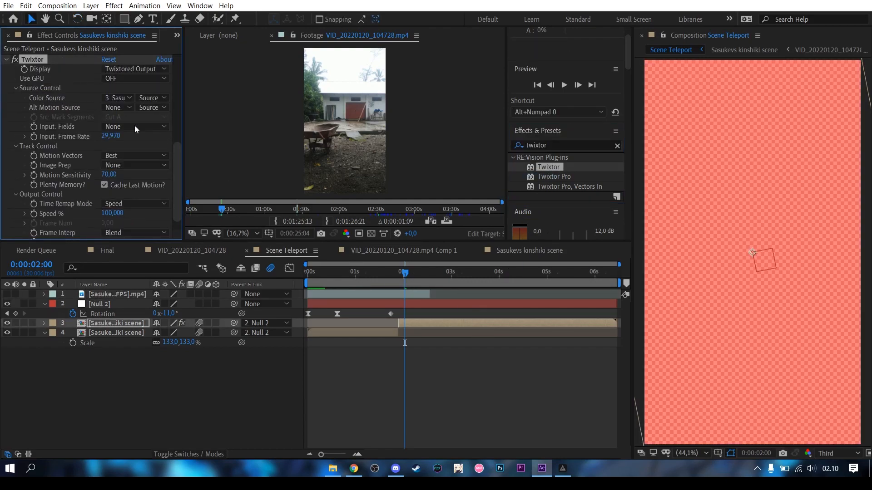
click(371, 358)
Reveal the keyframed properties of the second VID_20220120_104728 layer and review its Twixtor and Wiggle - position settings
drag(178, 162, 171, 101)
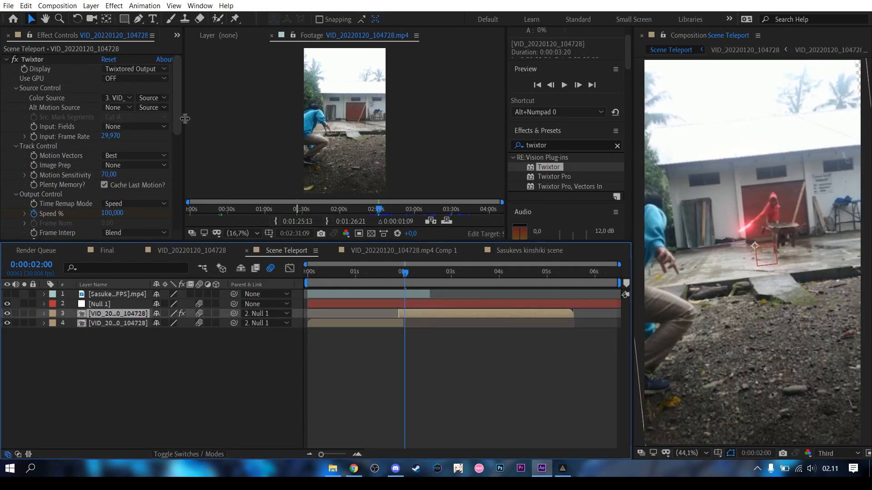
key(u)
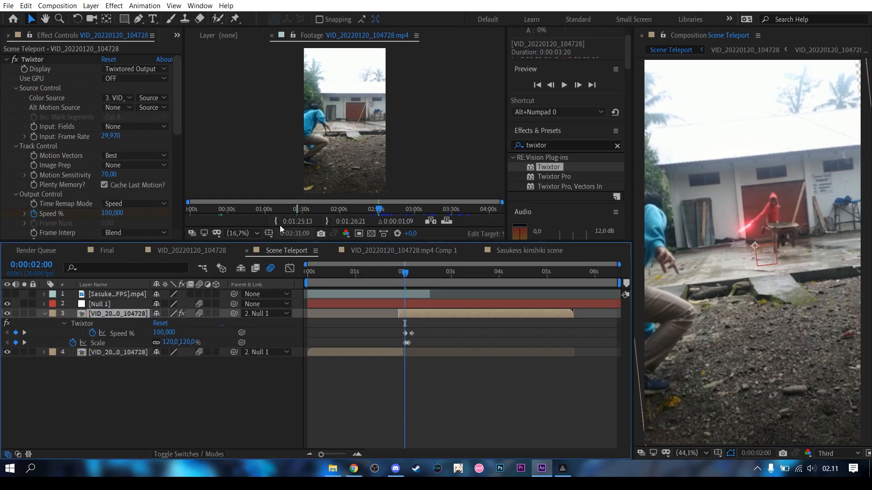
drag(179, 124, 179, 156)
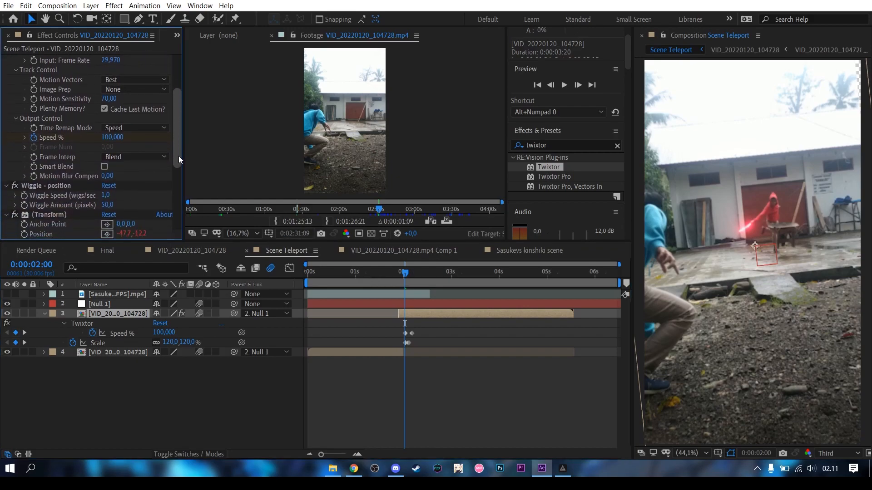
Examine the Twixtor Speed % and Scale keyframes of the second scene layer and the frames from 0:00:02:00 onward
drag(325, 456, 341, 453)
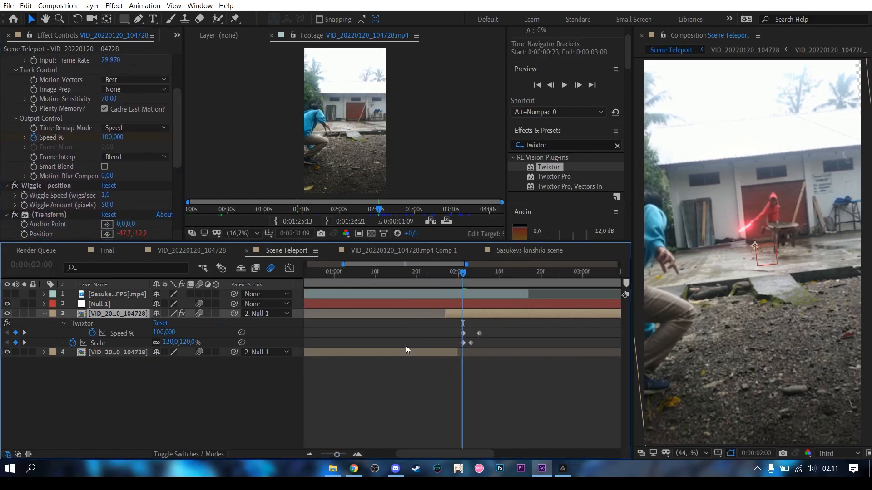
drag(461, 274, 479, 276)
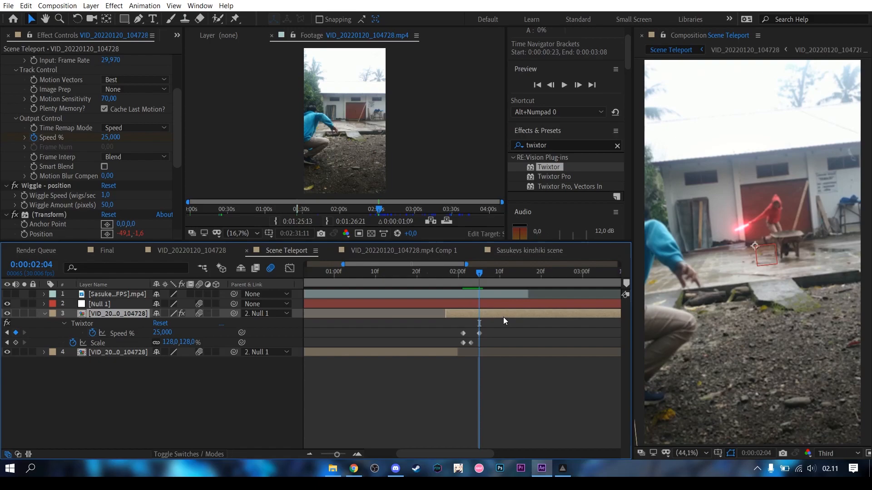
click(489, 334)
click(471, 343)
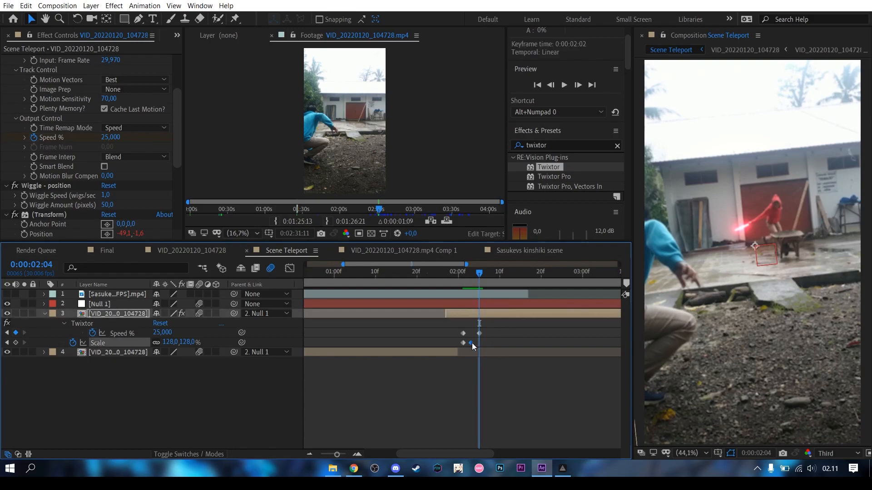
mouse_move(478, 271)
mouse_down()
mouse_move(463, 272)
mouse_move(488, 268)
mouse_up()
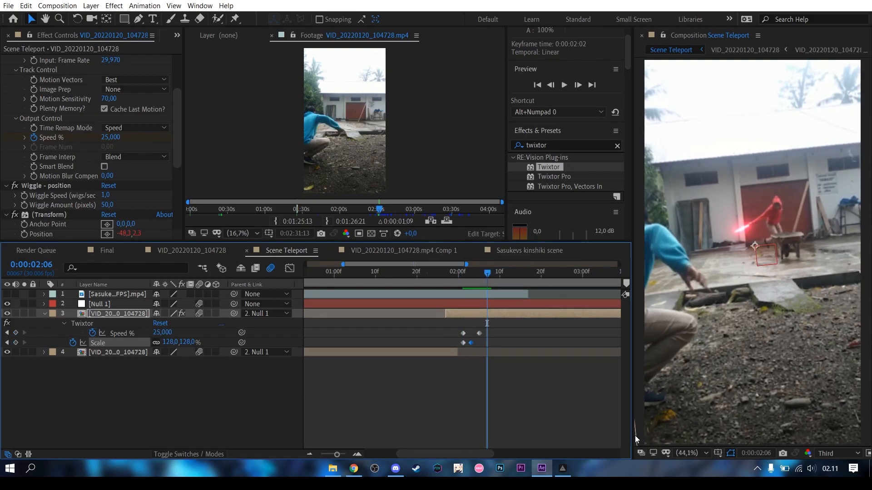
scroll(688, 296, down, 2)
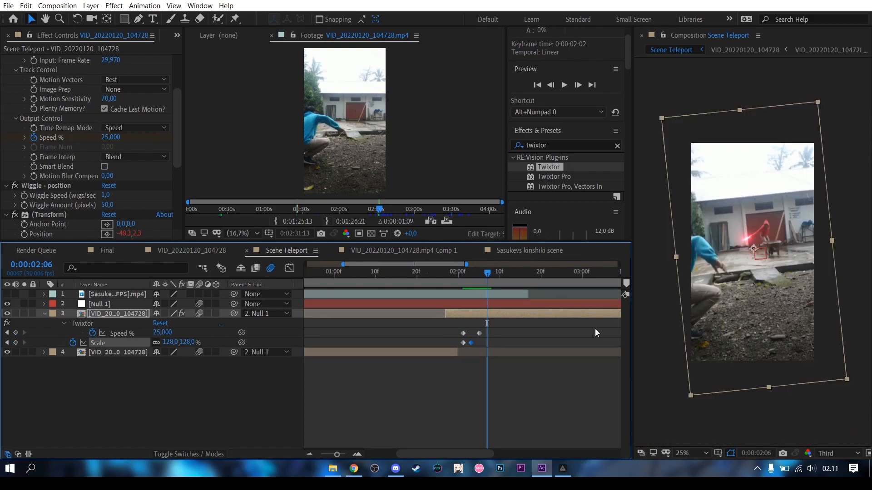
drag(484, 271, 576, 274)
drag(336, 454, 323, 455)
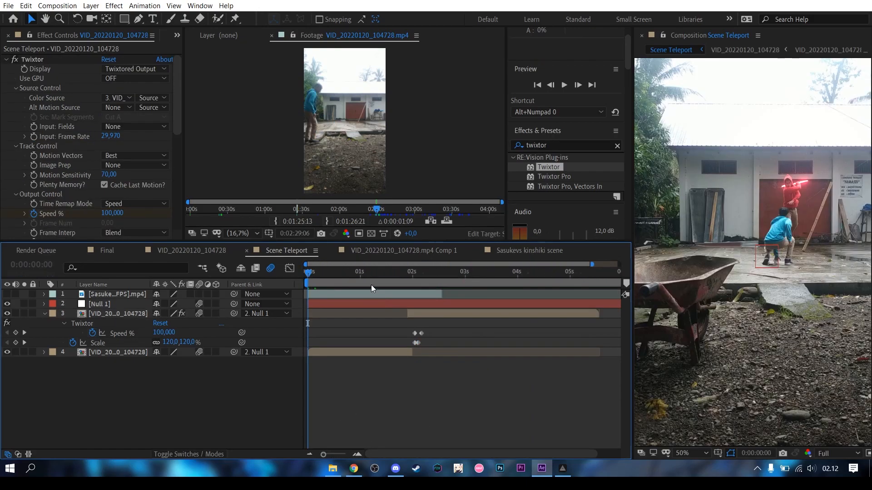
Return to the start of the Scene Teleport composition and inspect the whole frame
drag(364, 278, 301, 278)
scroll(683, 353, down, 2)
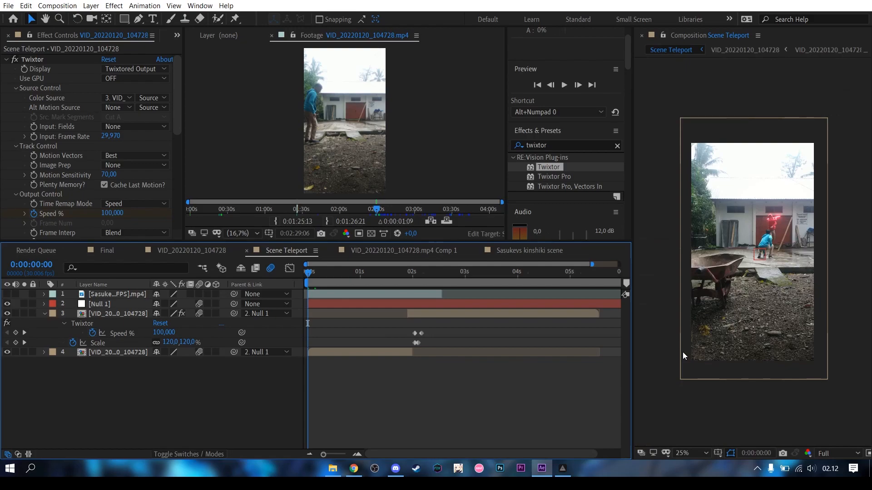
scroll(683, 352, up, 2)
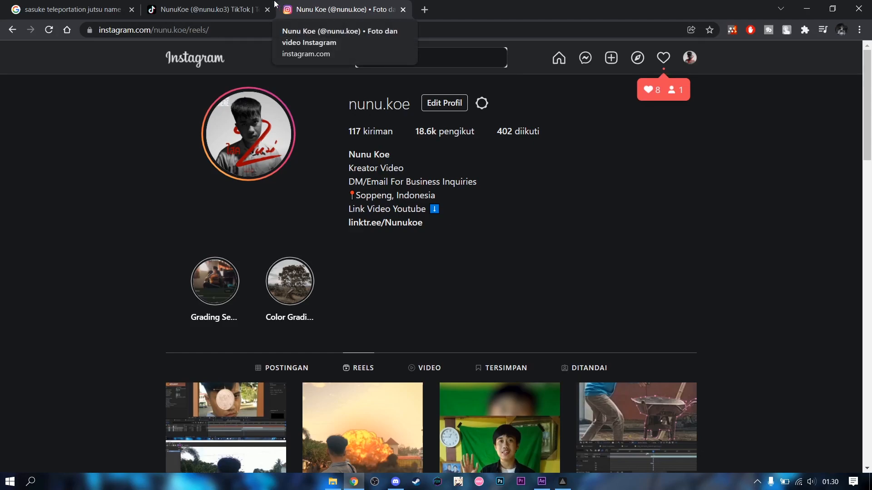
In Chrome, view the creator's posted TikTok video, and open the red-hoodie reel from the creator's Instagram Reels page
click(238, 7)
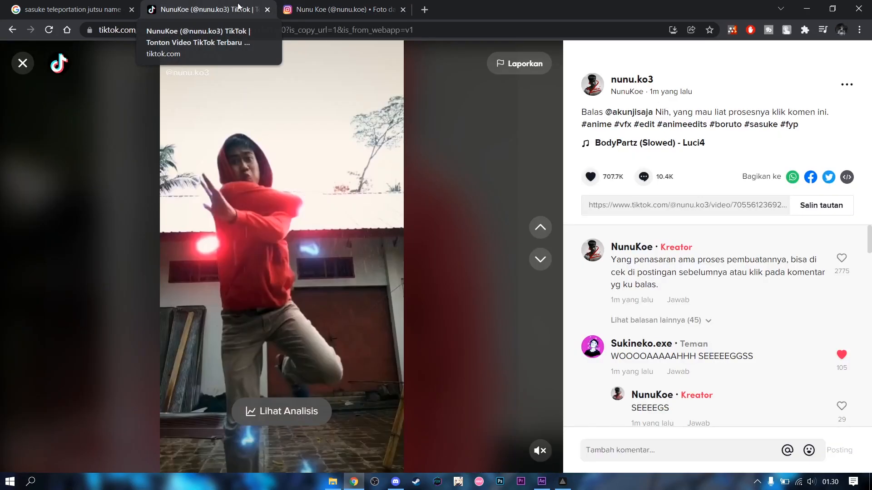
click(540, 260)
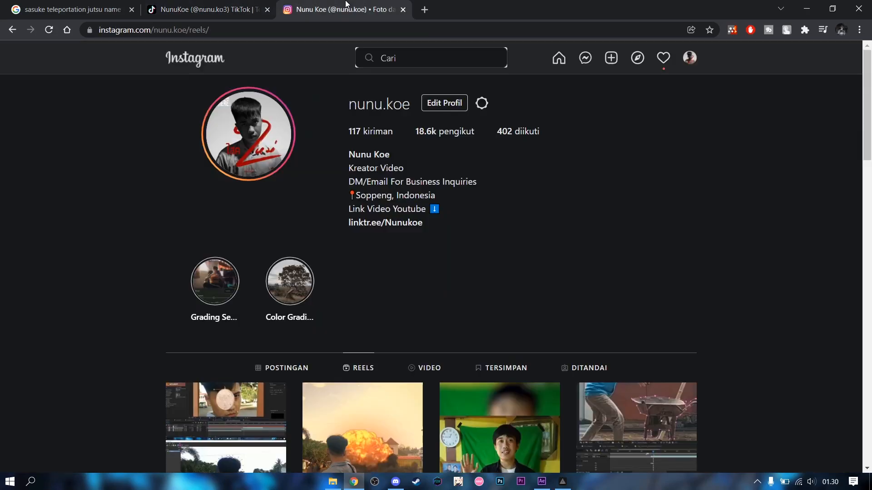
scroll(665, 335, down, 5)
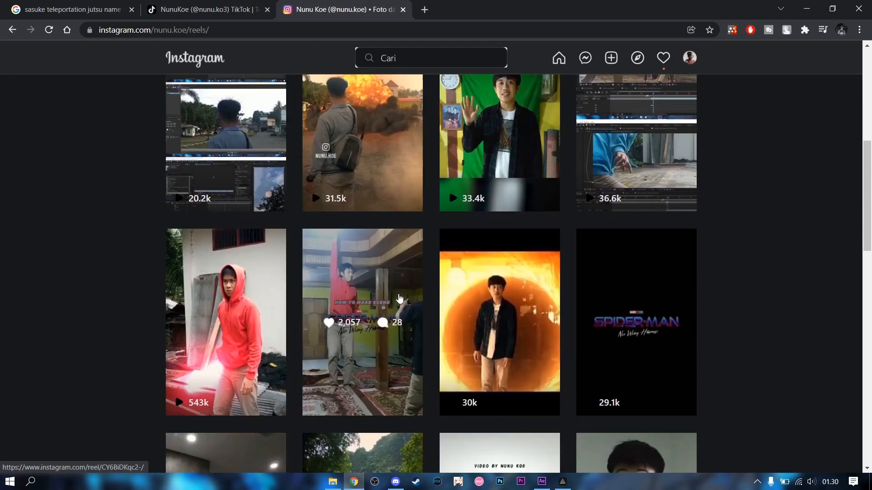
click(241, 286)
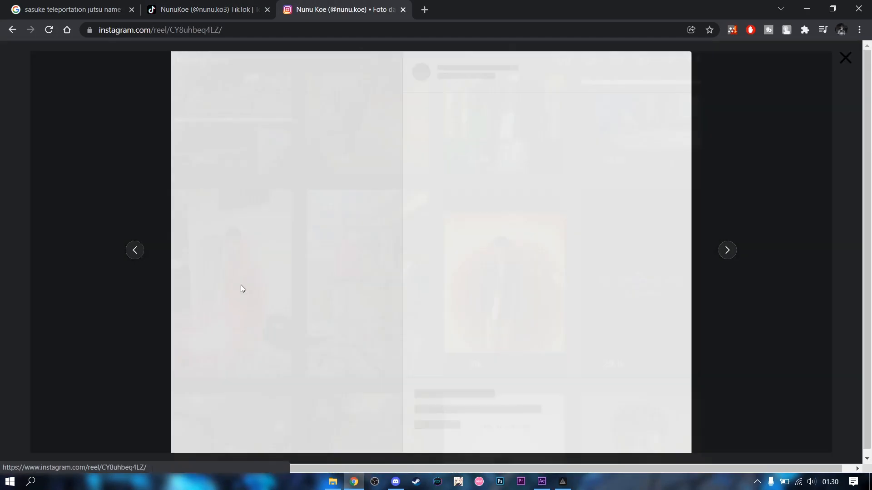